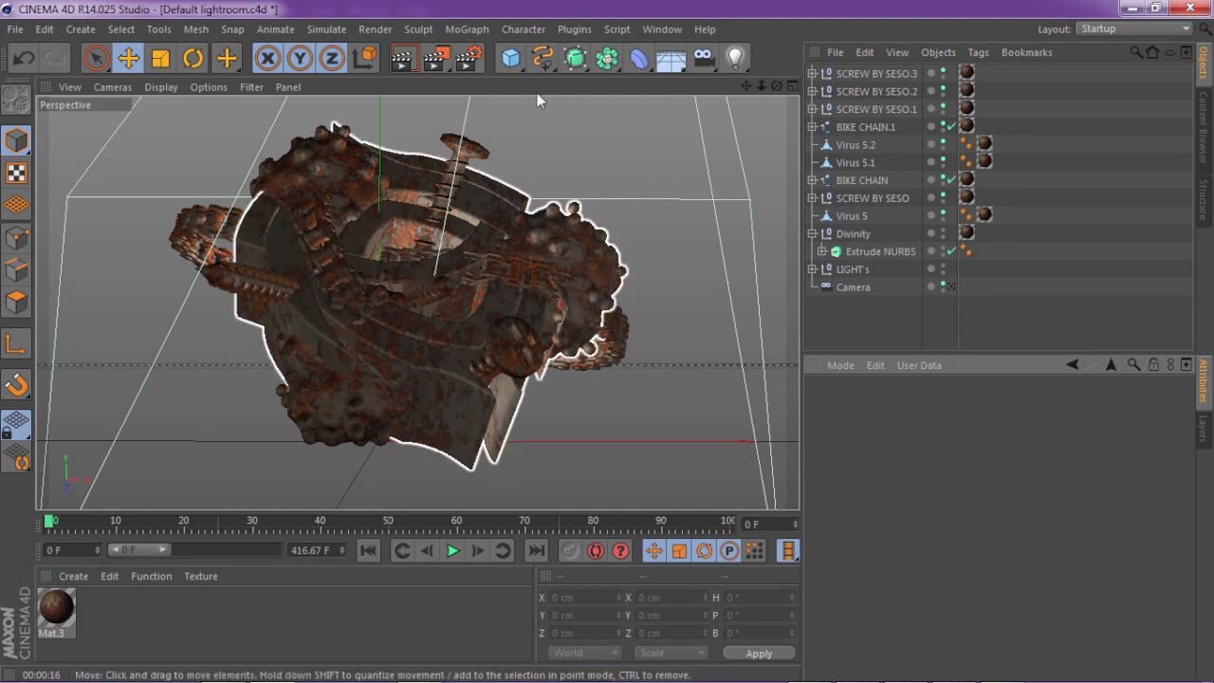
- Delete the nine add-on objects from SCREW BY SESO.3 down to Virus 5, keeping Divinity, the lights and the camera
{"action": "left_click", "coordinate": [887, 75]}
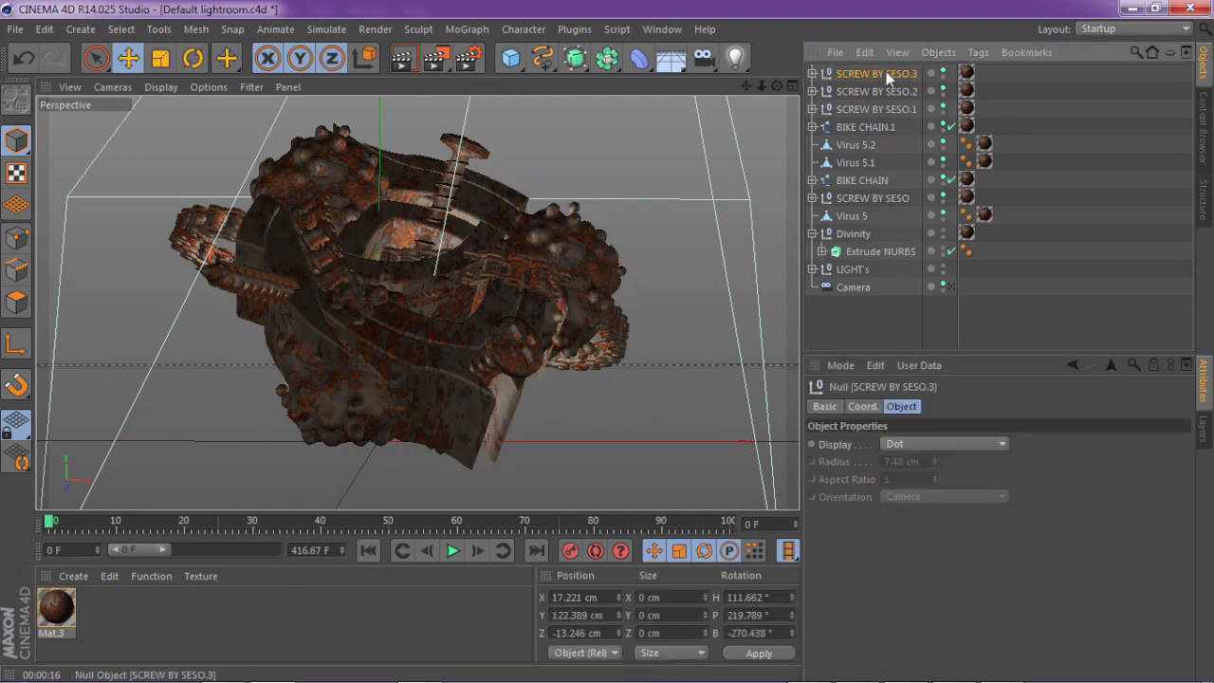
{"action": "left_click", "coordinate": [854, 217]}
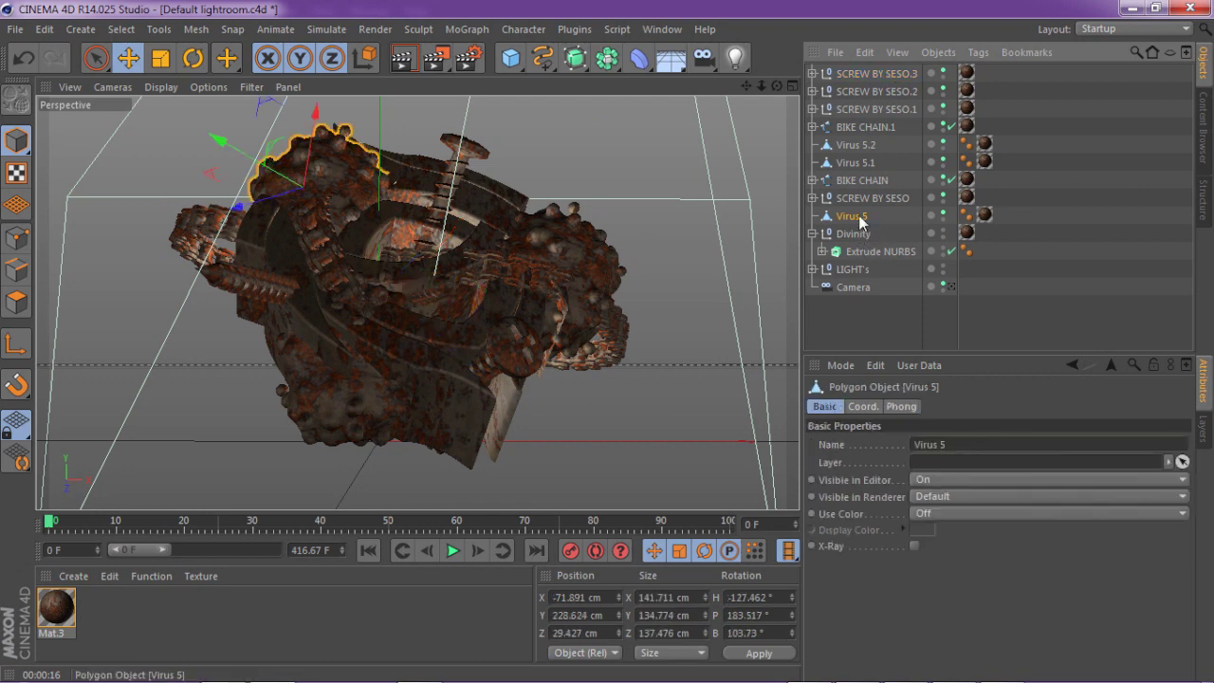
{"action": "left_click", "coordinate": [861, 74], "text": "shift"}
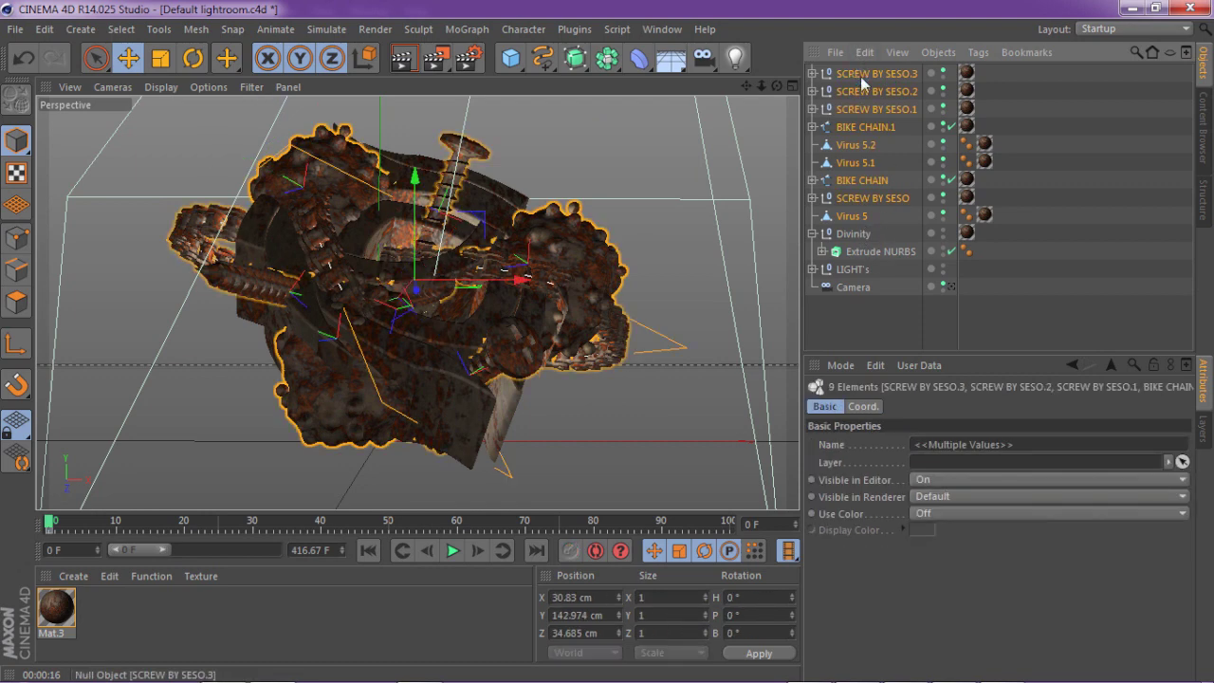
{"action": "key", "text": "Delete"}
- Look at the add-on pack in the WinRAR archive, then inspect Mat.3 and its texture tag on Divinity in Cinema 4D
{"action": "left_click", "coordinate": [954, 671]}
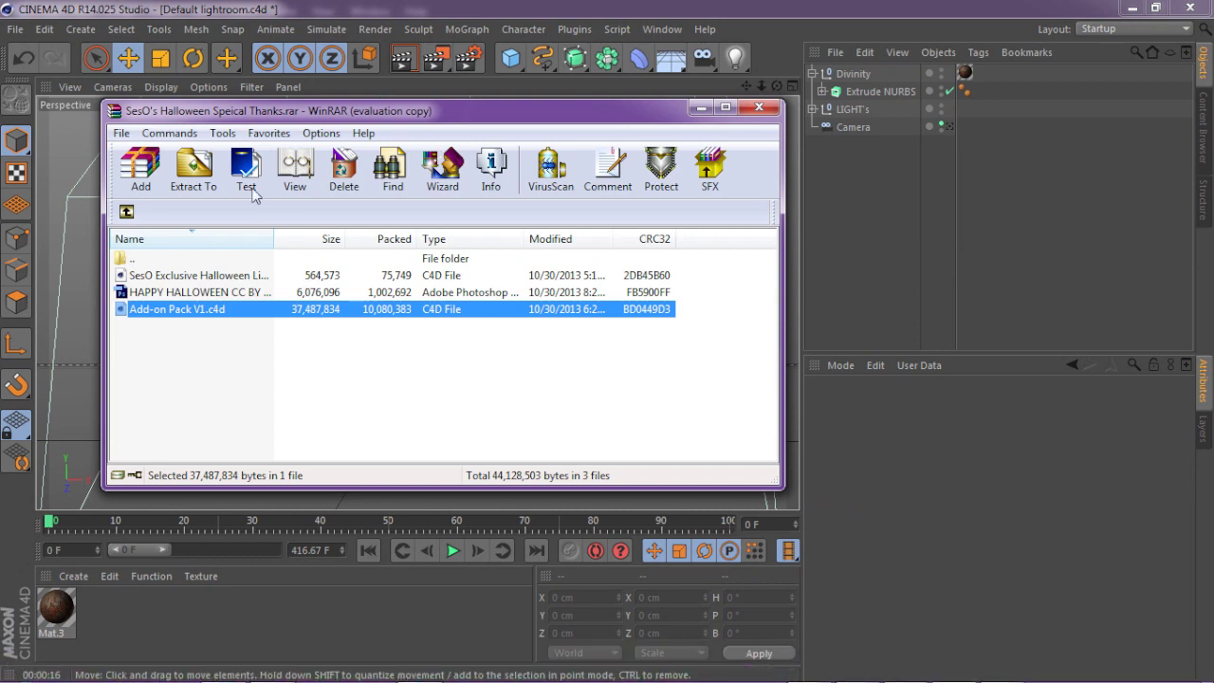
{"action": "mouse_move", "coordinate": [219, 121]}
{"action": "left_mouse_down"}
{"action": "mouse_move", "coordinate": [296, 177]}
{"action": "mouse_move", "coordinate": [298, 131]}
{"action": "mouse_move", "coordinate": [230, 121]}
{"action": "left_mouse_up"}
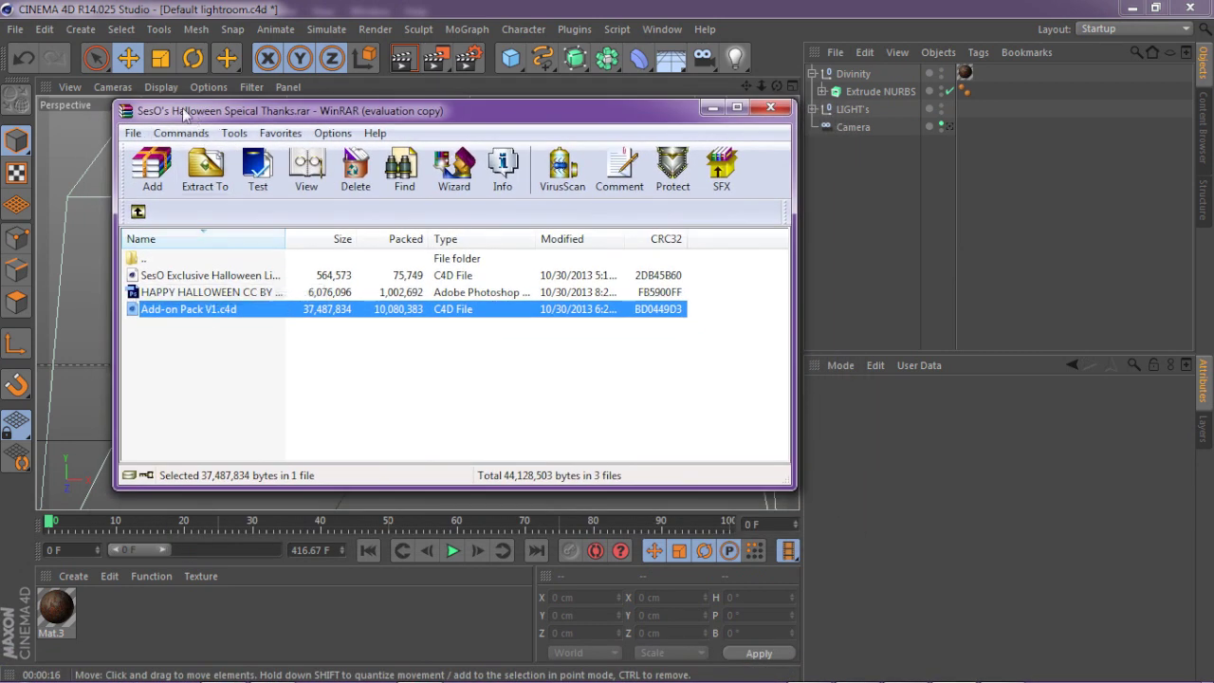
{"action": "left_click_drag", "start_coordinate": [196, 115], "coordinate": [175, 118]}
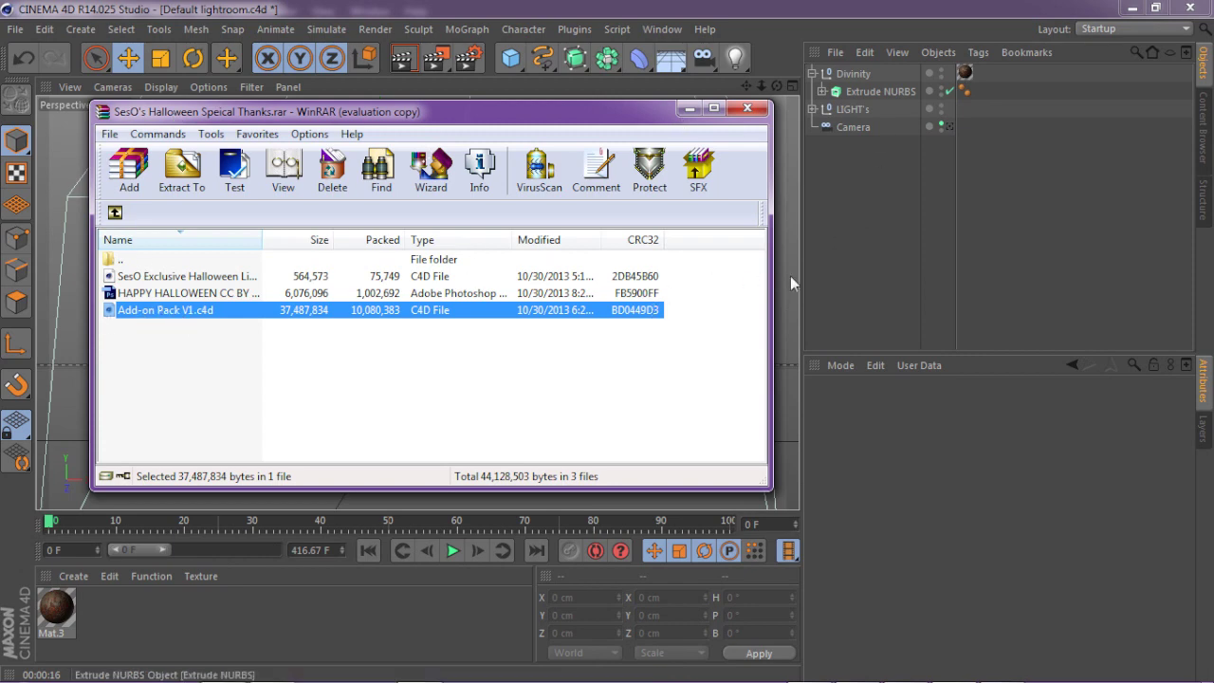
{"action": "left_click", "coordinate": [864, 257]}
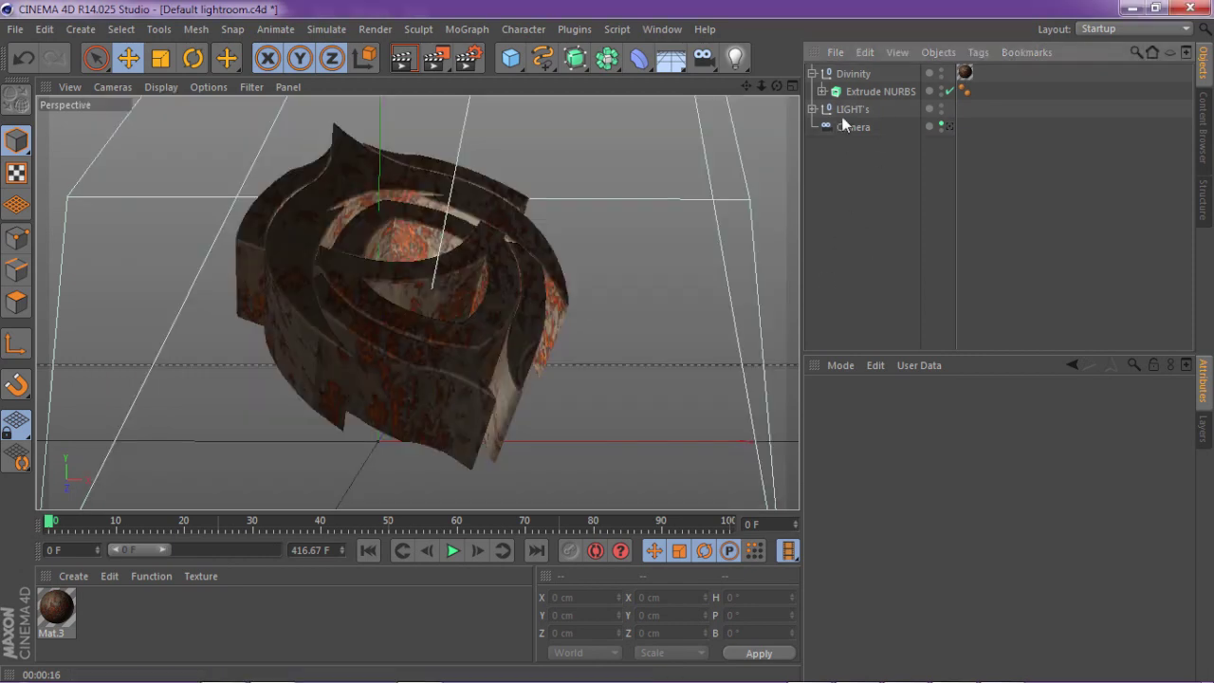
{"action": "left_click", "coordinate": [62, 607]}
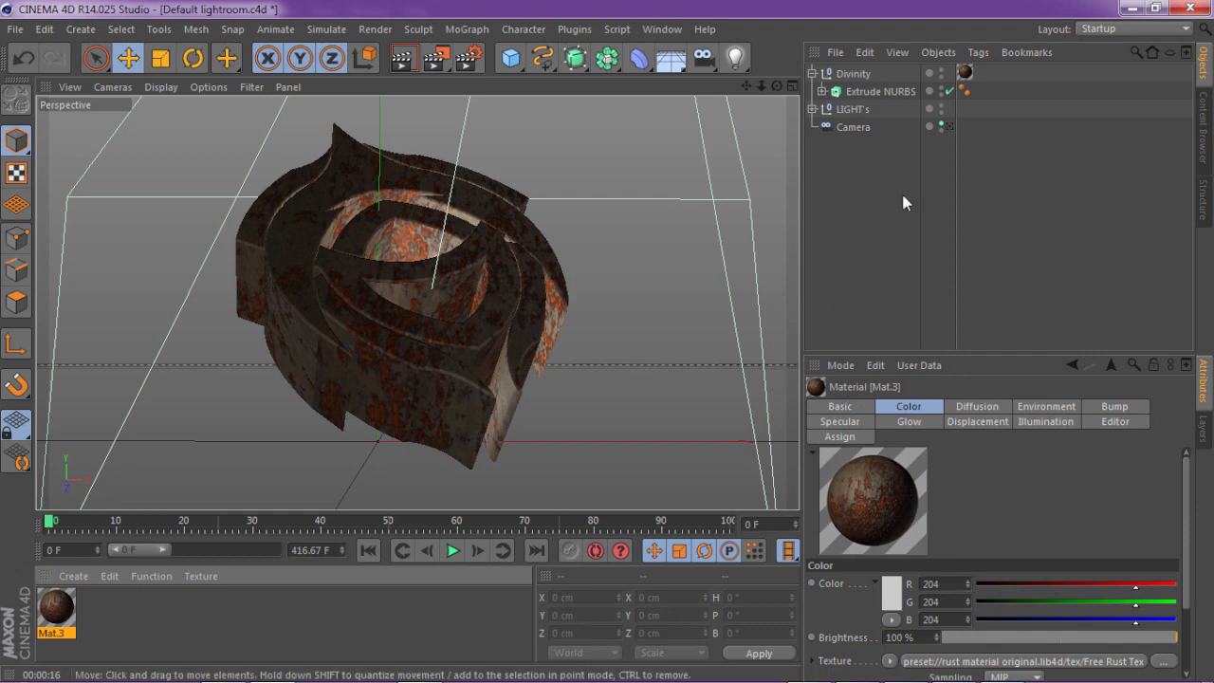
{"action": "left_click", "coordinate": [966, 72]}
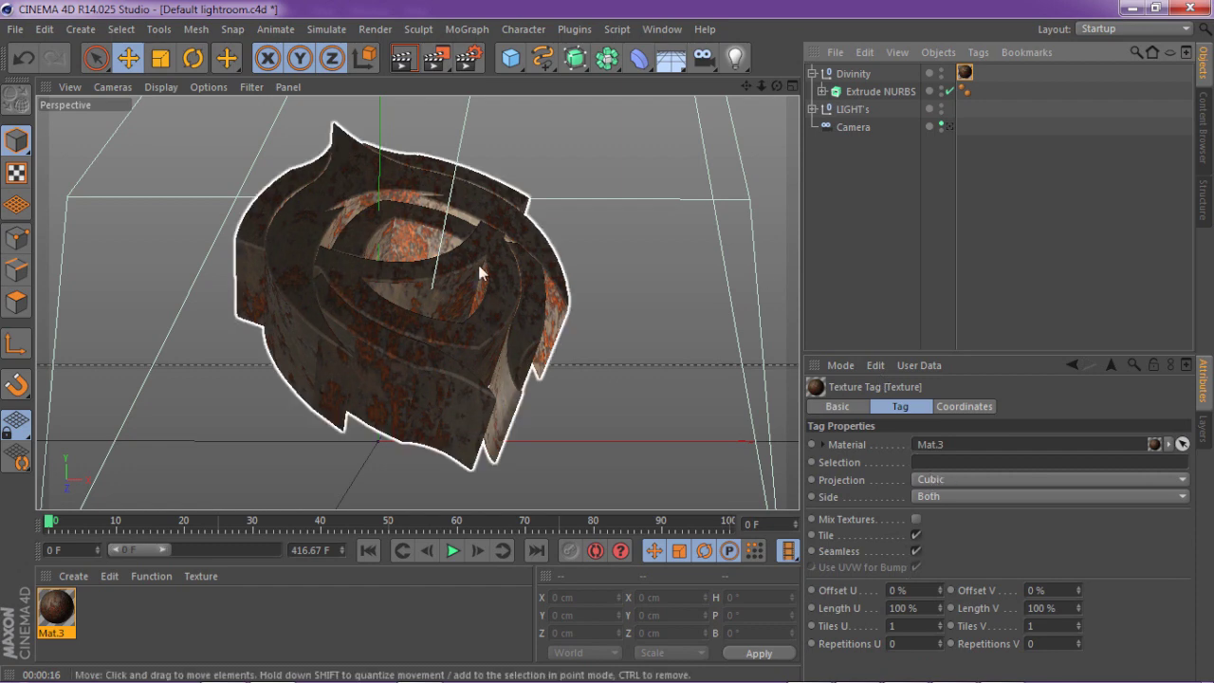
- Copy BIKE CHAIN, SCREW BY SESO and Virus 5 from Add-on Pack V1.c4d into Default lightroom.c4d
{"action": "left_click", "coordinate": [663, 29]}
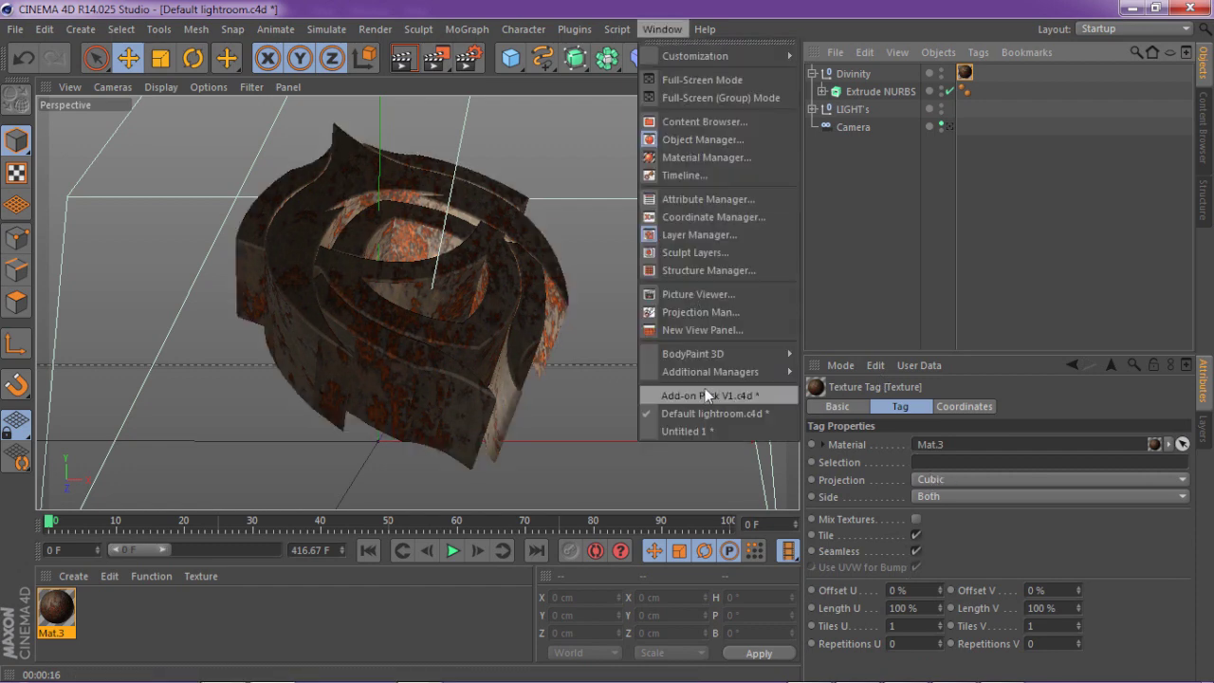
{"action": "left_click", "coordinate": [703, 399]}
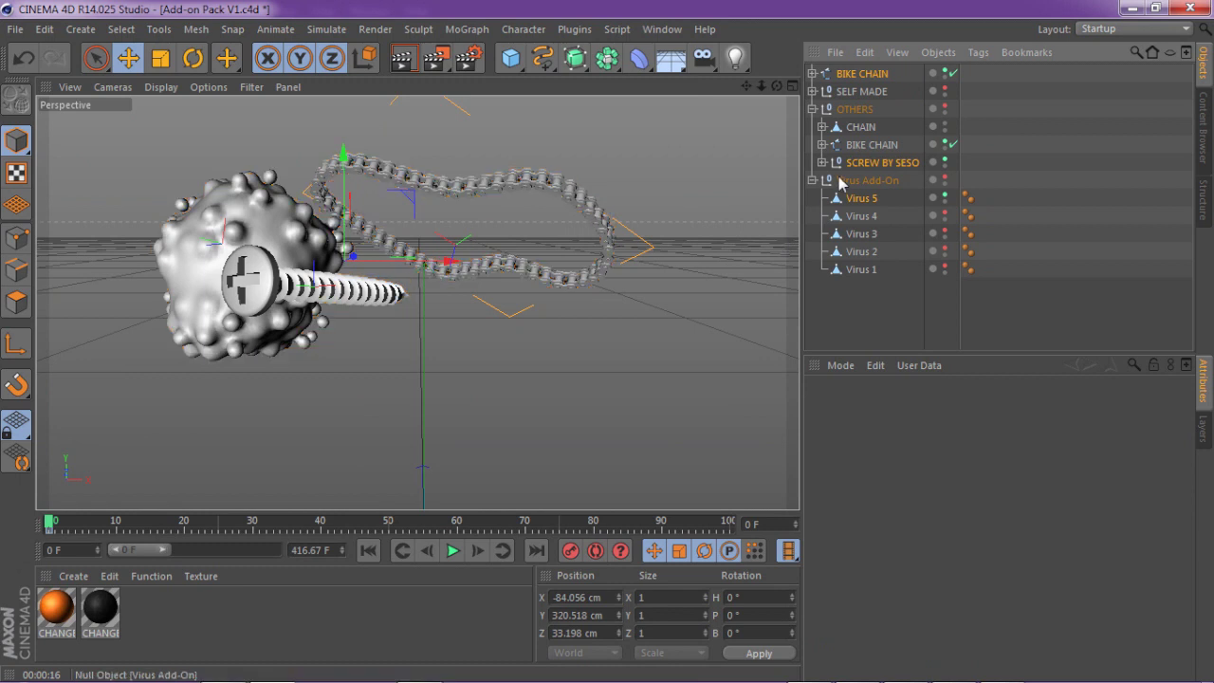
{"action": "left_click", "coordinate": [861, 198]}
{"action": "left_click", "coordinate": [868, 162], "text": "ctrl"}
{"action": "left_click", "coordinate": [871, 144], "text": "ctrl"}
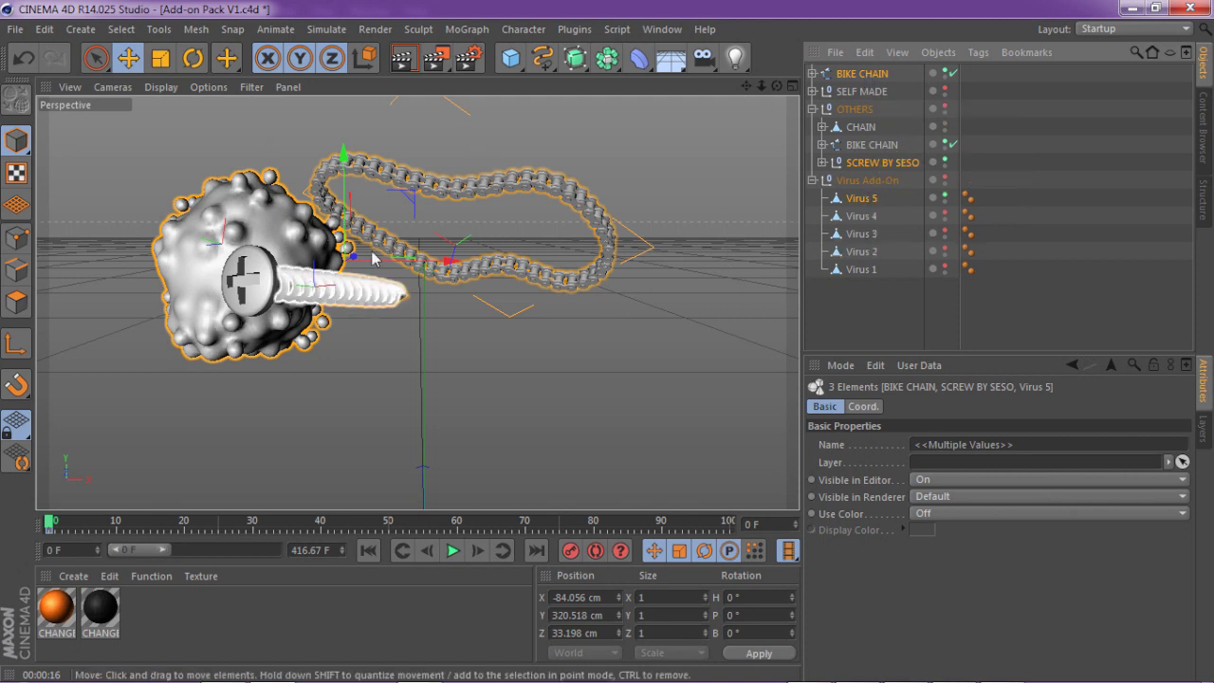
{"action": "left_click", "coordinate": [653, 29]}
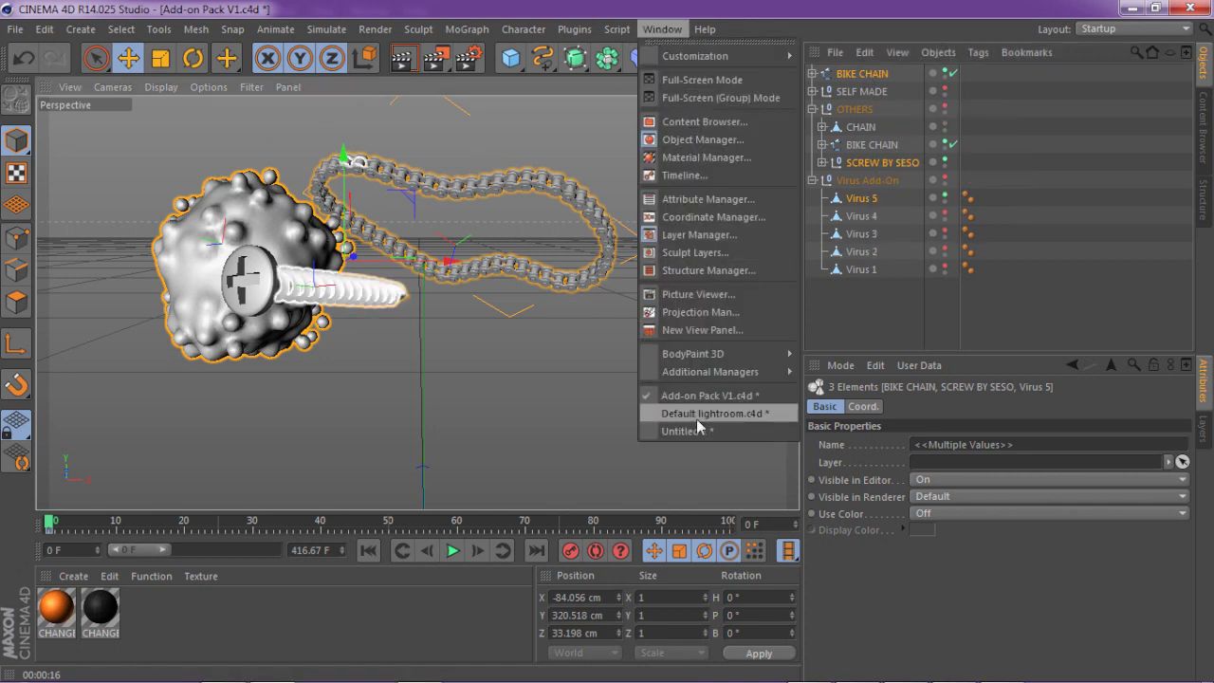
{"action": "left_click", "coordinate": [699, 417]}
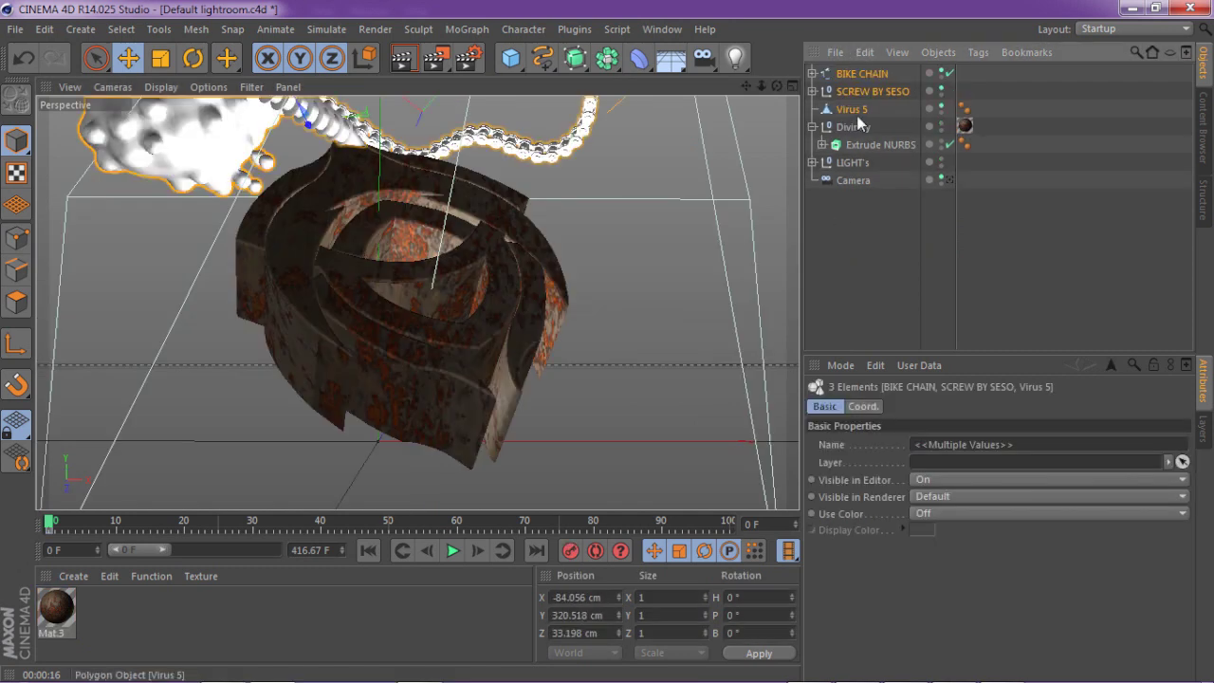
- Scale Virus 5 down to about 149 × 141 × 144 cm and move it onto the emblem's right edge
{"action": "left_click", "coordinate": [858, 114]}
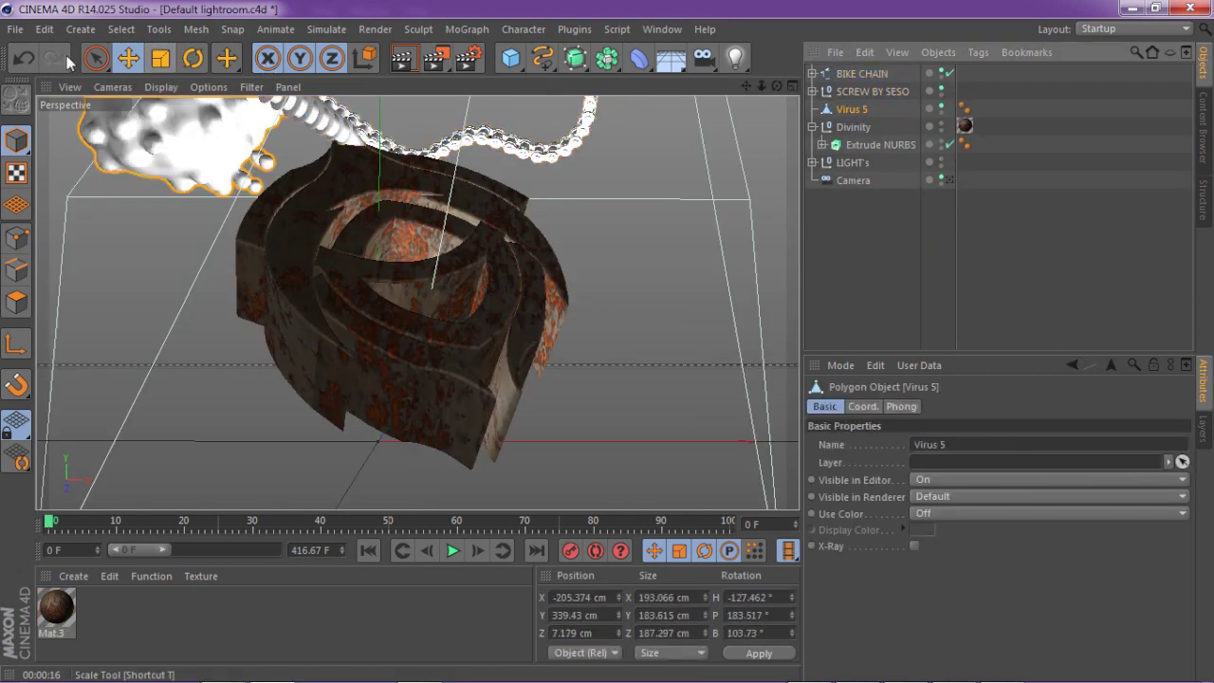
{"action": "key", "text": "t"}
{"action": "left_click_drag", "start_coordinate": [195, 206], "coordinate": [128, 195]}
{"action": "left_click", "coordinate": [128, 58]}
{"action": "left_click_drag", "start_coordinate": [142, 136], "coordinate": [264, 281]}
{"action": "left_click_drag", "start_coordinate": [161, 148], "coordinate": [567, 309]}
{"action": "left_click", "coordinate": [160, 58]}
{"action": "key", "text": "e"}
- Move Virus 5 to the emblem's upper-left edge, at about X -109, Y 210, Z 9 cm
{"action": "left_click_drag", "start_coordinate": [416, 303], "coordinate": [644, 336], "text": "alt"}
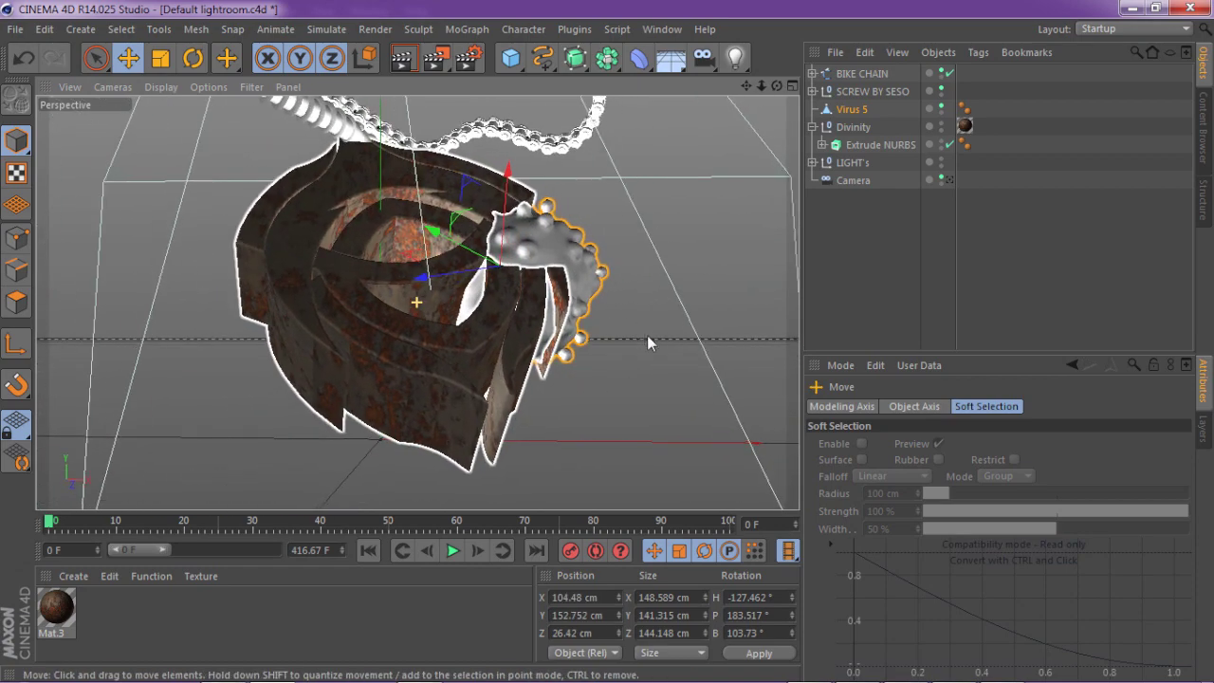
{"action": "left_click_drag", "start_coordinate": [458, 285], "coordinate": [358, 237]}
{"action": "key", "text": "super"}
{"action": "left_click", "coordinate": [483, 247]}
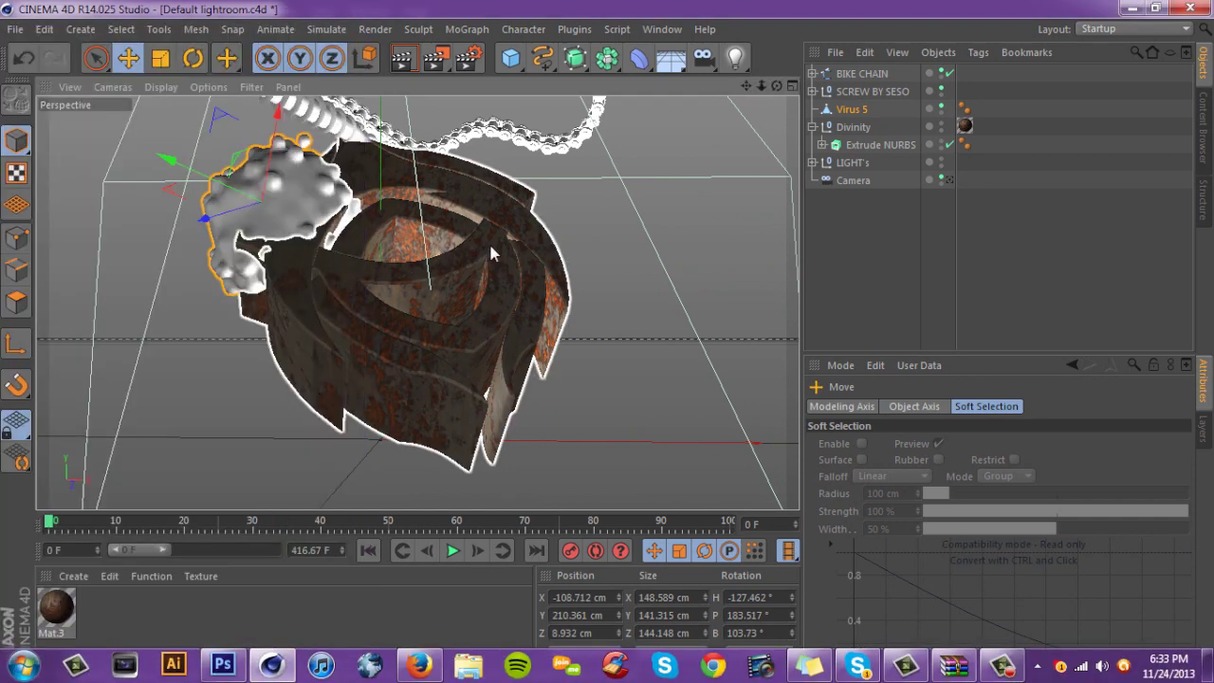
- Duplicate Virus 5 onto the emblem's right edge, at about X 112, Y 154, Z 27 cm
{"action": "left_click_drag", "start_coordinate": [326, 280], "coordinate": [633, 392], "text": "ctrl"}
{"action": "key", "text": "ctrl+z"}
{"action": "left_click", "coordinate": [847, 111]}
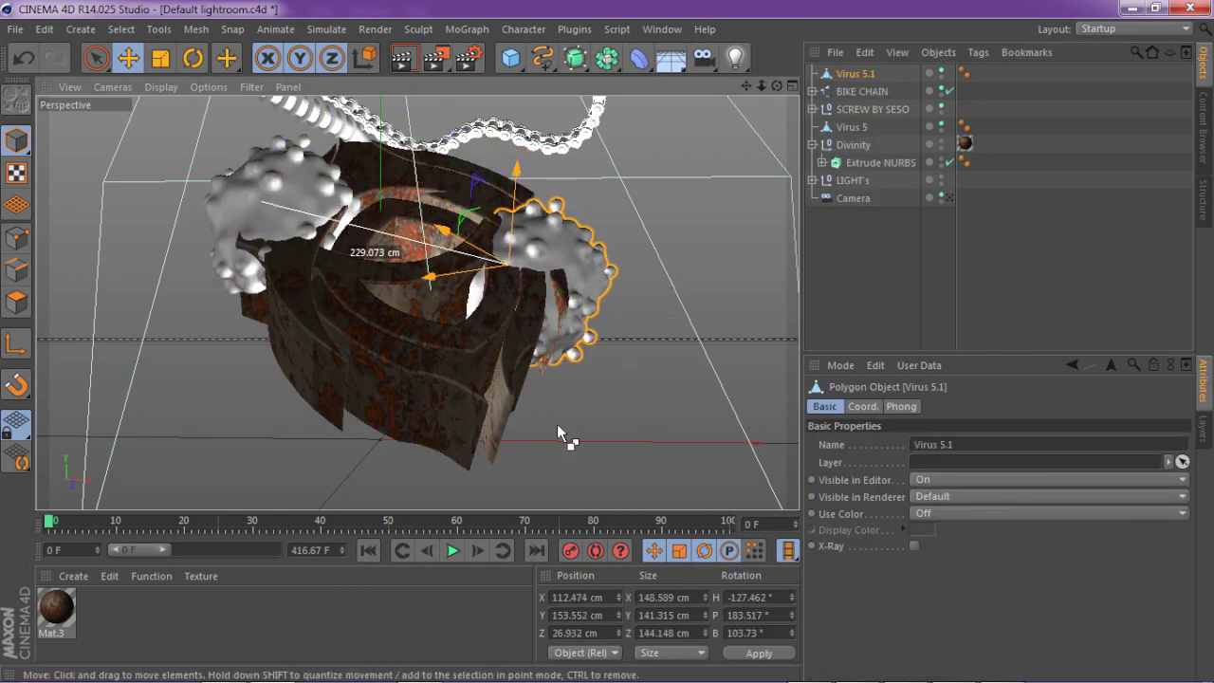
- Duplicate the right-hand virus onto the emblem's lower-left edge, scaled to about 80 %, at about X -17, Y 70, Z -58 cm
{"action": "left_click_drag", "start_coordinate": [535, 445], "coordinate": [388, 531], "text": "ctrl"}
{"action": "left_click_drag", "start_coordinate": [346, 326], "coordinate": [416, 361]}
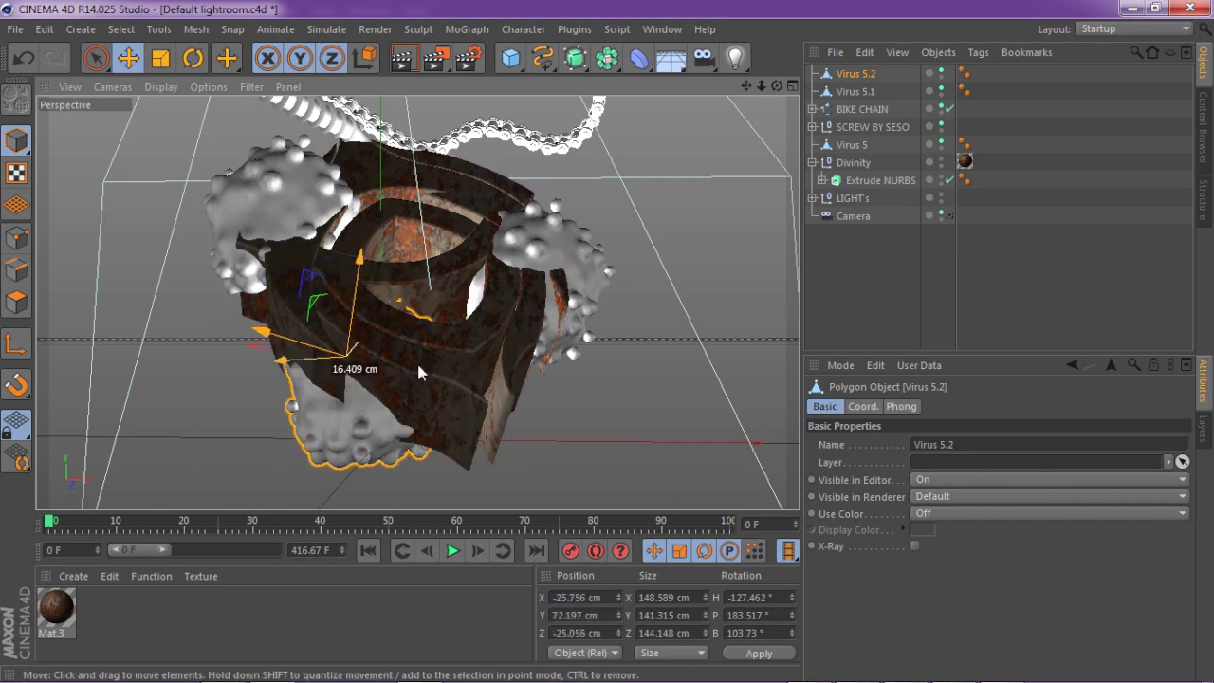
{"action": "key", "text": "t"}
{"action": "left_click_drag", "start_coordinate": [123, 320], "coordinate": [60, 323]}
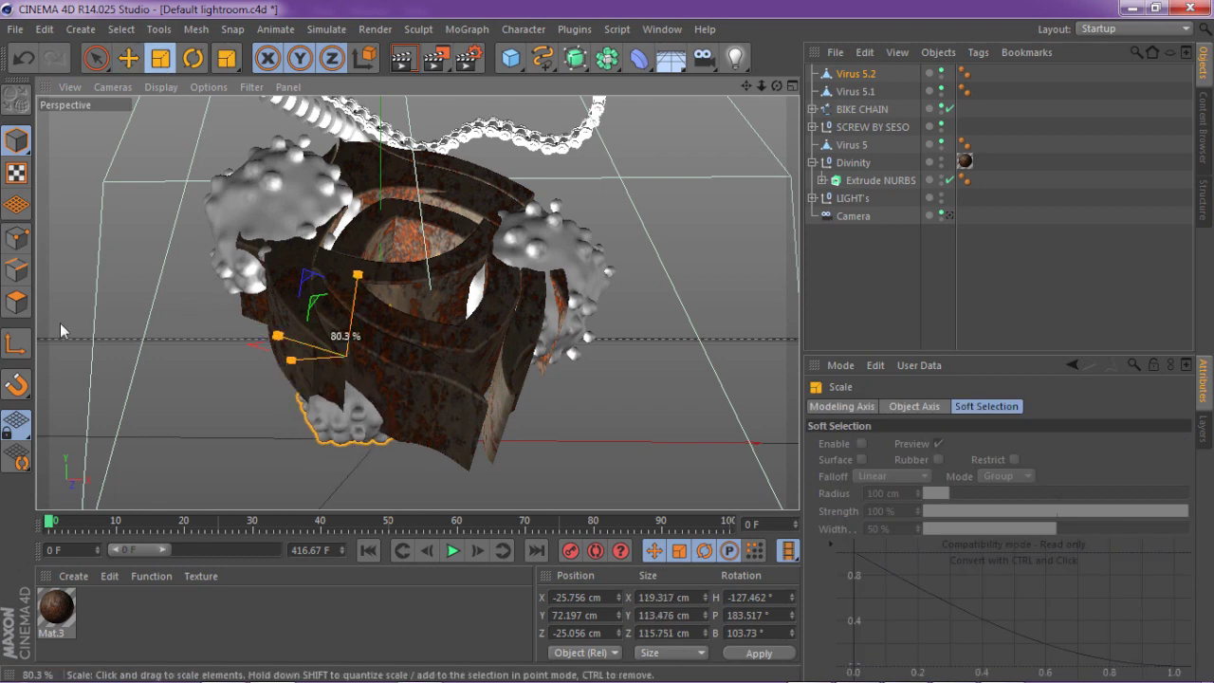
{"action": "key", "text": "e"}
{"action": "left_click_drag", "start_coordinate": [119, 281], "coordinate": [125, 331]}
{"action": "mouse_move", "coordinate": [360, 347]}
{"action": "left_mouse_down"}
{"action": "mouse_move", "coordinate": [342, 365]}
{"action": "mouse_move", "coordinate": [333, 341]}
{"action": "mouse_move", "coordinate": [296, 330]}
{"action": "mouse_move", "coordinate": [351, 333]}
{"action": "left_mouse_up"}
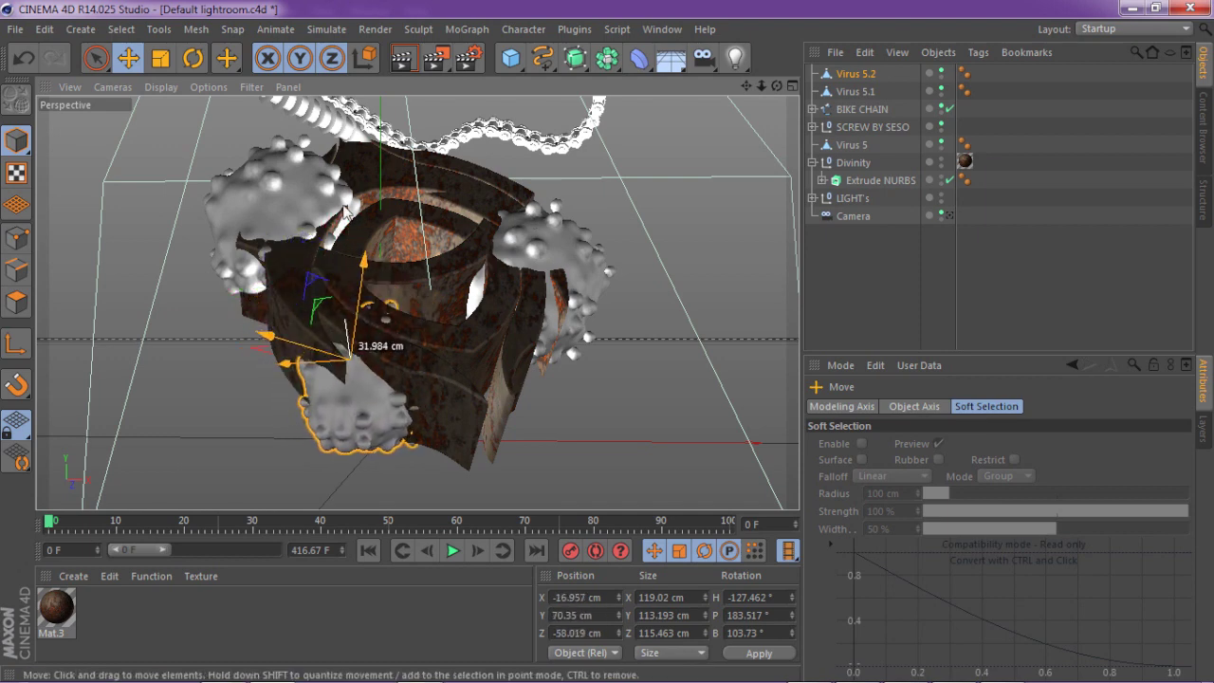
- Move Virus 5 further into the emblem's upper-left edge, to about X -93, Y 204, Z 29 cm
{"action": "left_click", "coordinate": [297, 194]}
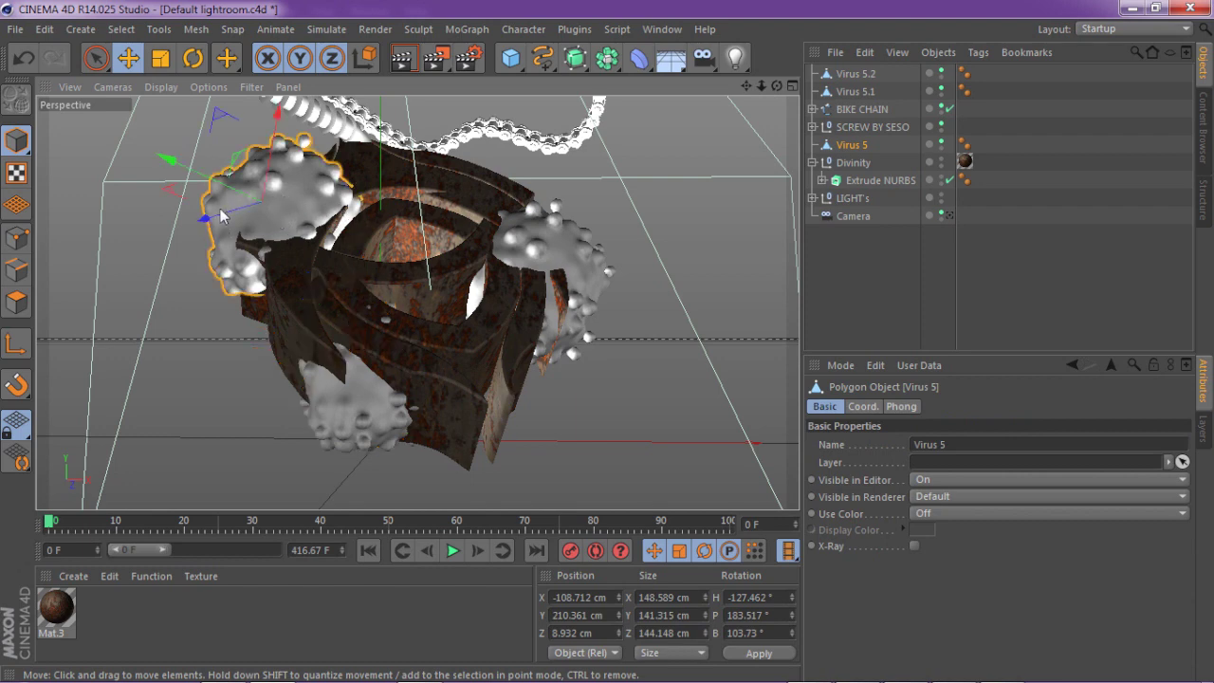
{"action": "left_click_drag", "start_coordinate": [214, 185], "coordinate": [251, 197]}
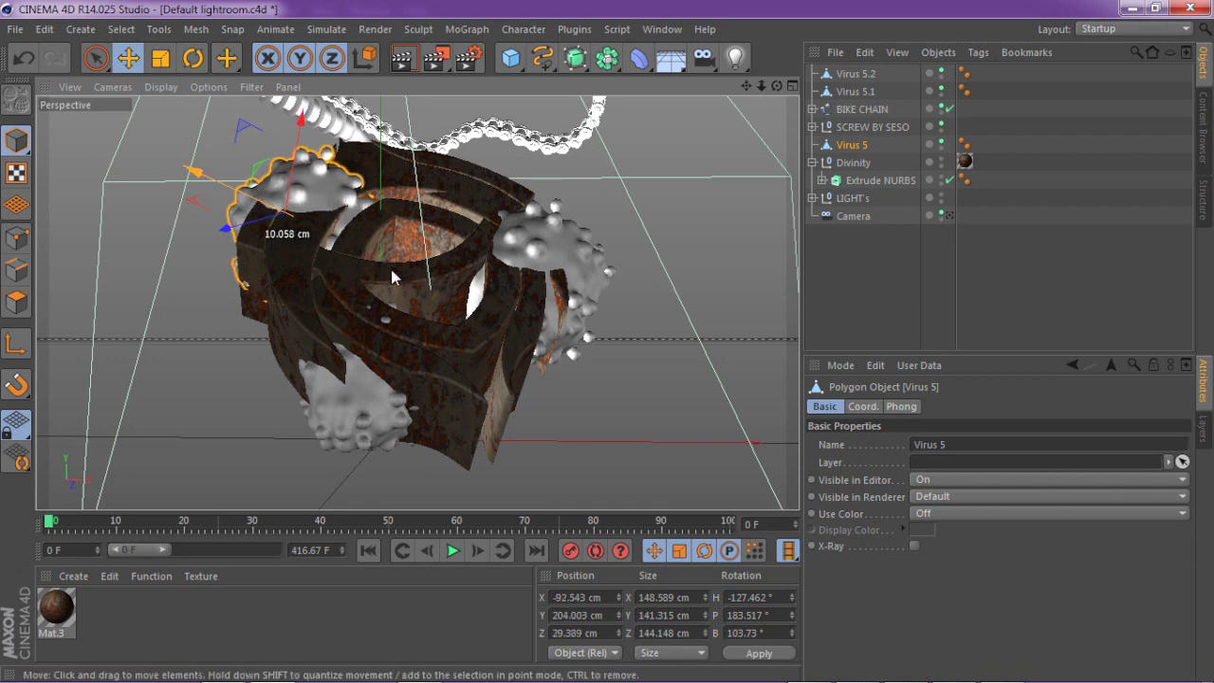
{"action": "left_click", "coordinate": [390, 269]}
- Move and scale BIKE CHAIN to about 404 × 304 cm around the emblem and rotate it to cross the emblem diagonally
{"action": "left_click", "coordinate": [862, 109]}
{"action": "left_click_drag", "start_coordinate": [544, 342], "coordinate": [532, 390]}
{"action": "left_click", "coordinate": [161, 59]}
{"action": "left_click_drag", "start_coordinate": [334, 208], "coordinate": [394, 216]}
{"action": "left_click", "coordinate": [193, 58]}
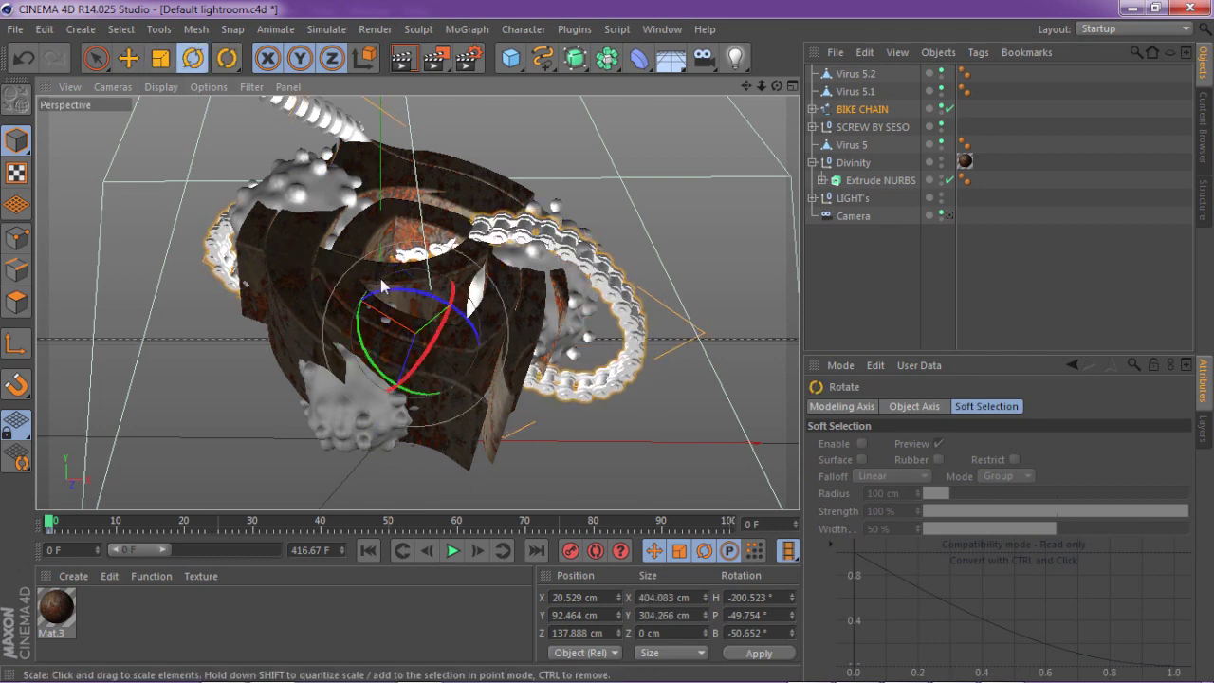
{"action": "mouse_move", "coordinate": [373, 359]}
{"action": "left_mouse_down"}
{"action": "mouse_move", "coordinate": [391, 349]}
{"action": "mouse_move", "coordinate": [363, 337]}
{"action": "left_mouse_up"}
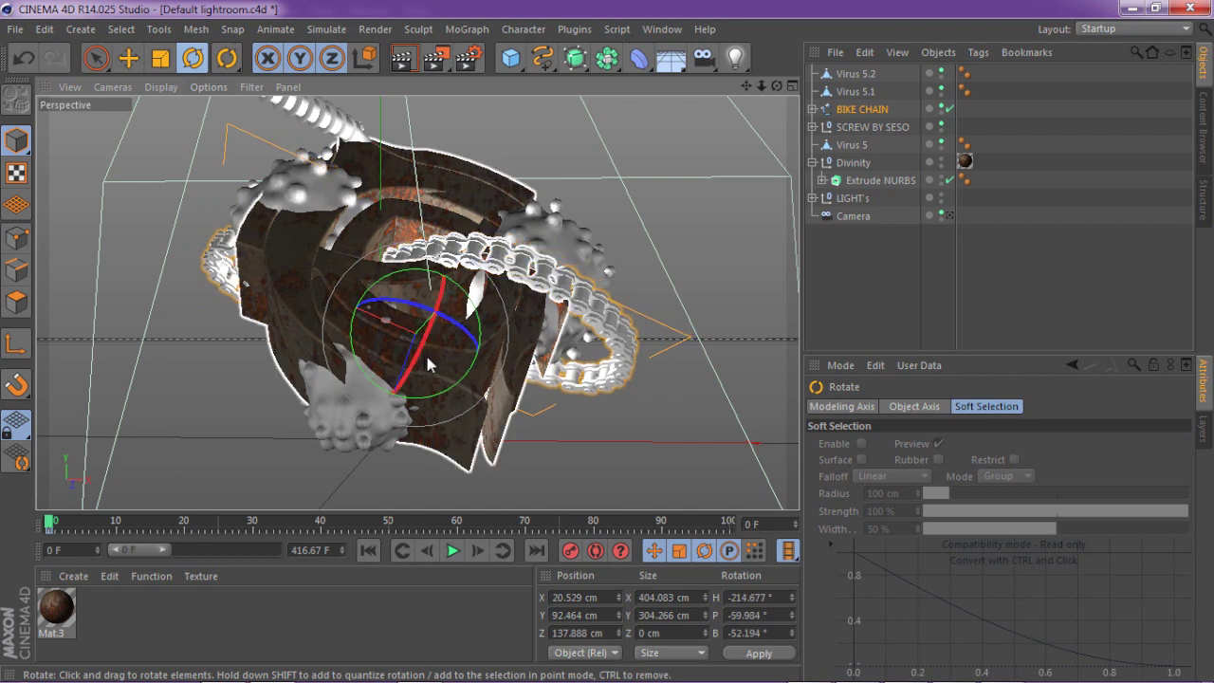
{"action": "left_click_drag", "start_coordinate": [414, 277], "coordinate": [526, 143]}
- Duplicate BIKE CHAIN with a rotation so it wraps the emblem's left side, and shift the copy upward about 35 cm
{"action": "left_click_drag", "start_coordinate": [423, 366], "coordinate": [439, 331], "text": "ctrl"}
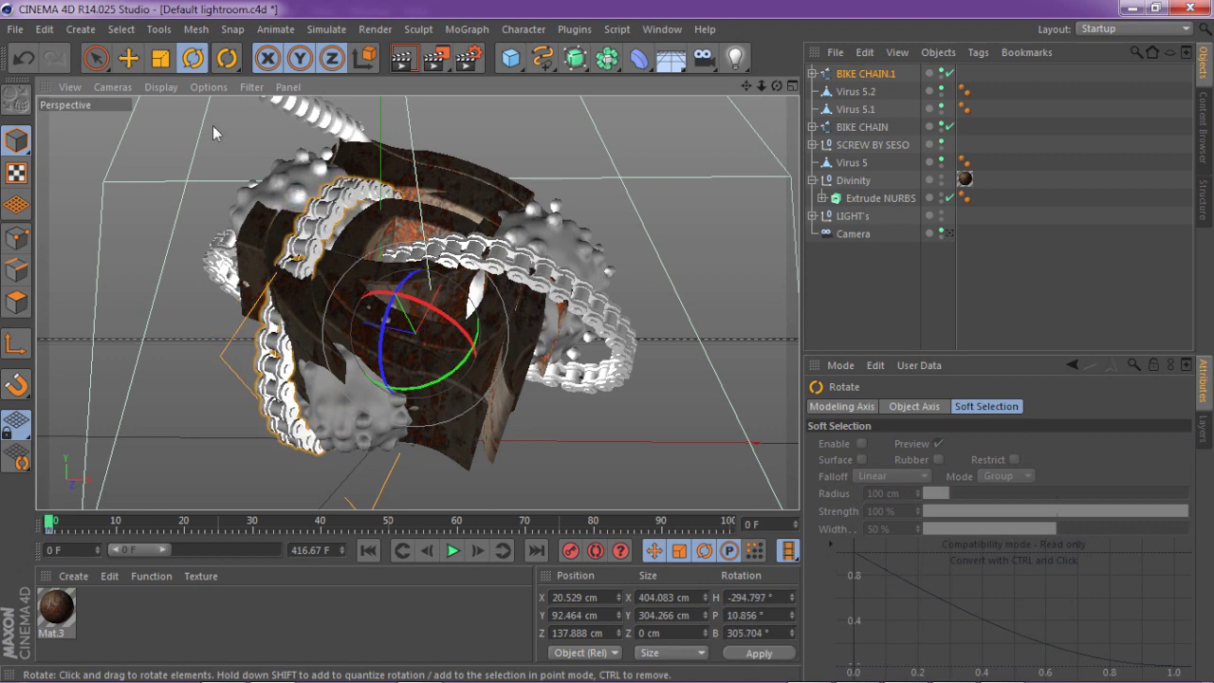
{"action": "left_click", "coordinate": [128, 58]}
{"action": "left_click_drag", "start_coordinate": [397, 305], "coordinate": [365, 277]}
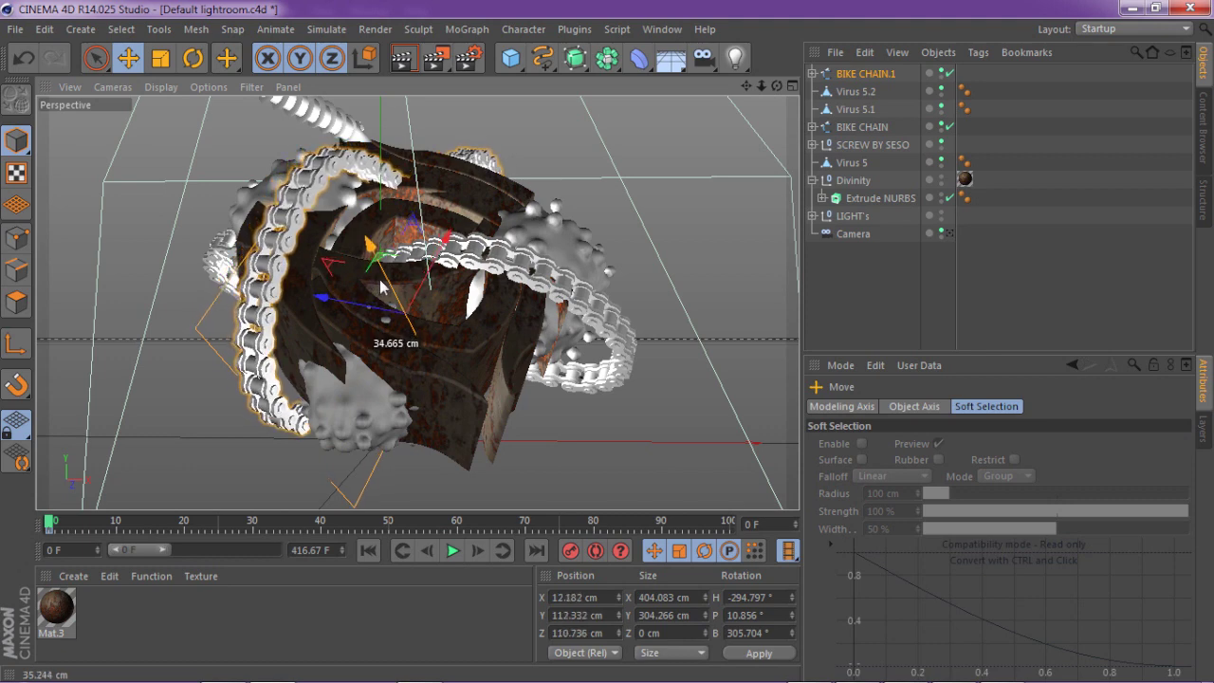
- Move SCREW BY SESO to the lower-right part of the emblem, about X 70, Y 65, Z -37 cm, and scale it down
{"action": "left_click", "coordinate": [846, 127]}
{"action": "left_click", "coordinate": [867, 145]}
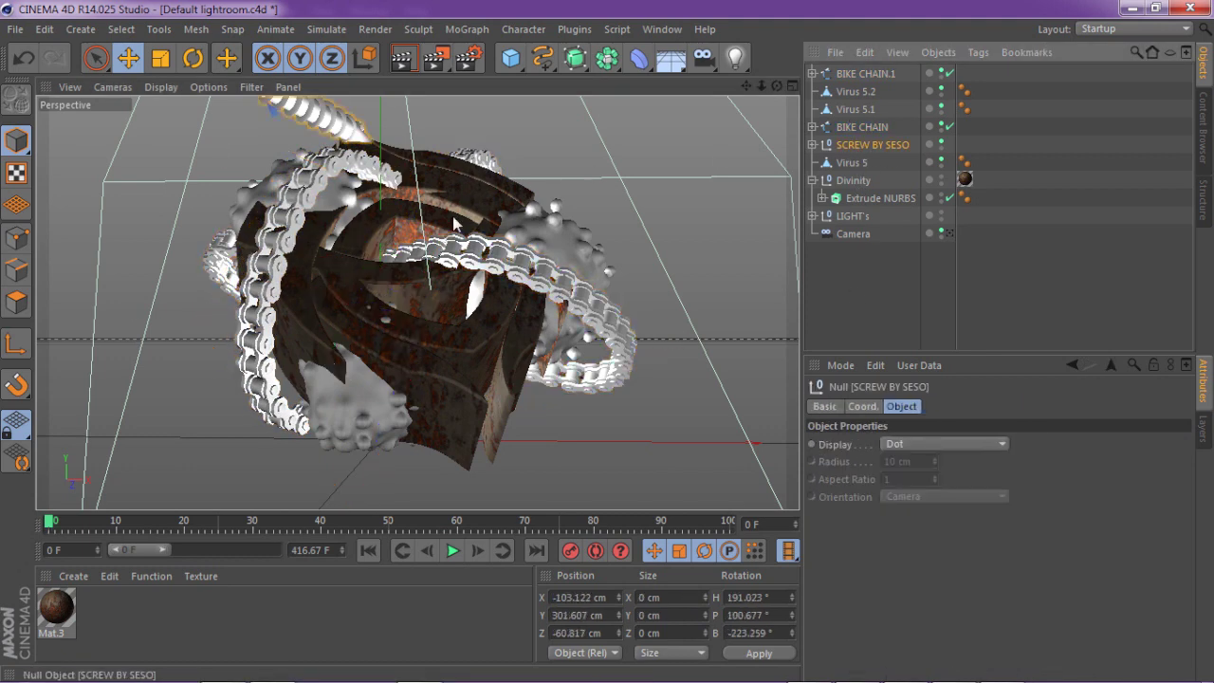
{"action": "left_click_drag", "start_coordinate": [532, 416], "coordinate": [584, 460]}
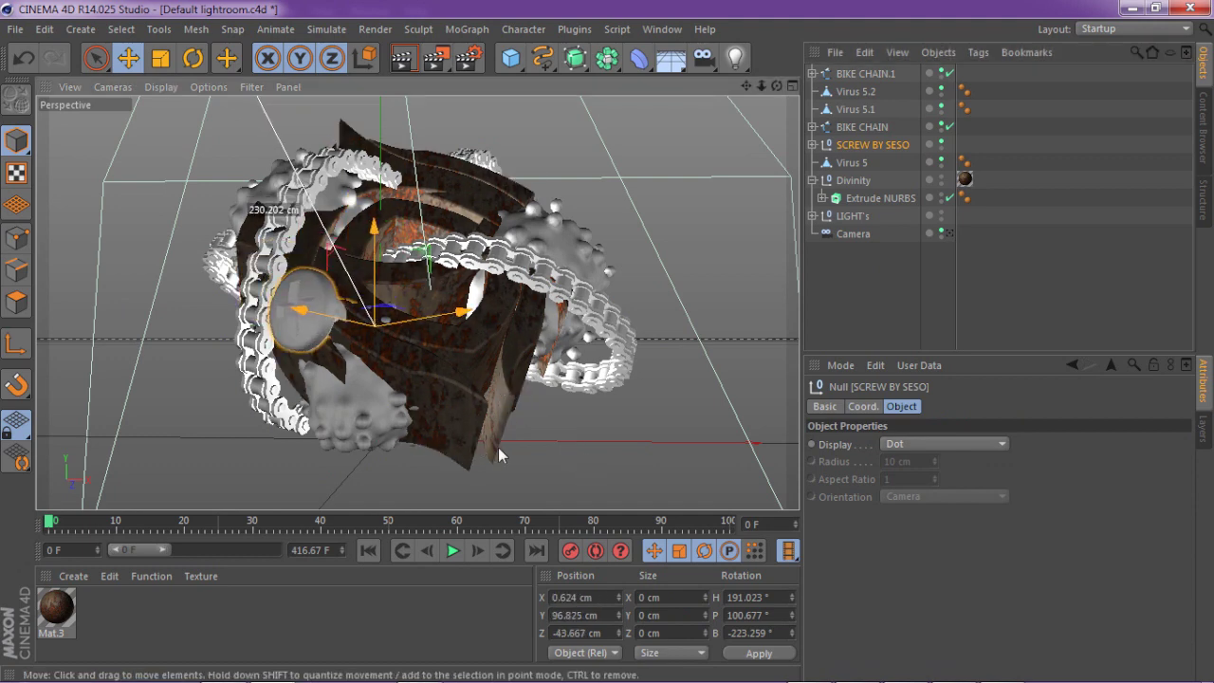
{"action": "left_click_drag", "start_coordinate": [498, 446], "coordinate": [212, 94]}
{"action": "left_click", "coordinate": [157, 58]}
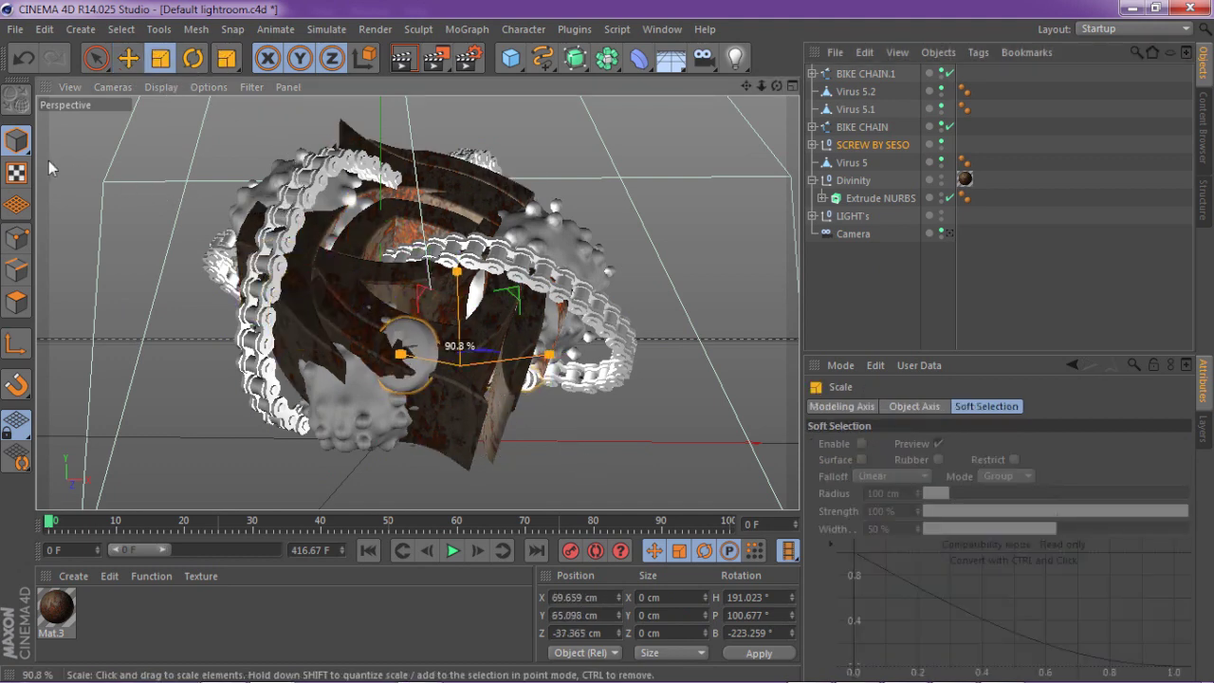
- Rotate the screw to lie sideways, make a rotated upright duplicate, and move the copy up about 60 cm
{"action": "left_click", "coordinate": [193, 58]}
{"action": "left_click_drag", "start_coordinate": [451, 404], "coordinate": [394, 248]}
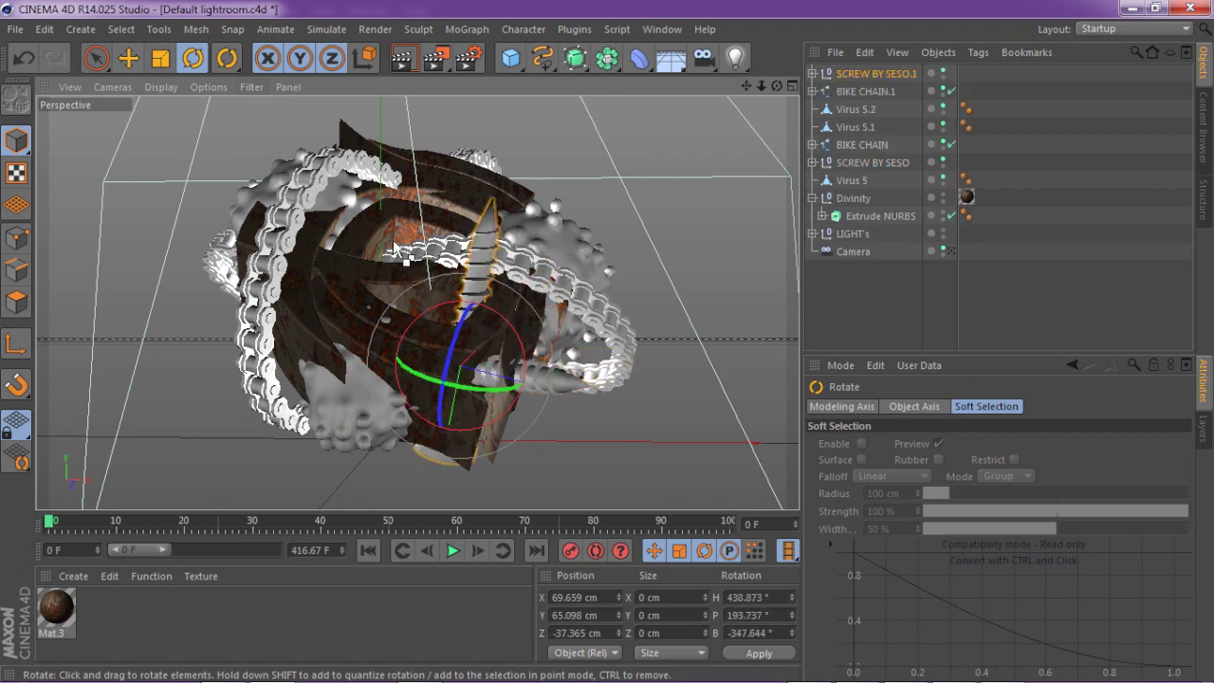
{"action": "left_click", "coordinate": [128, 58]}
{"action": "left_click_drag", "start_coordinate": [448, 336], "coordinate": [453, 104]}
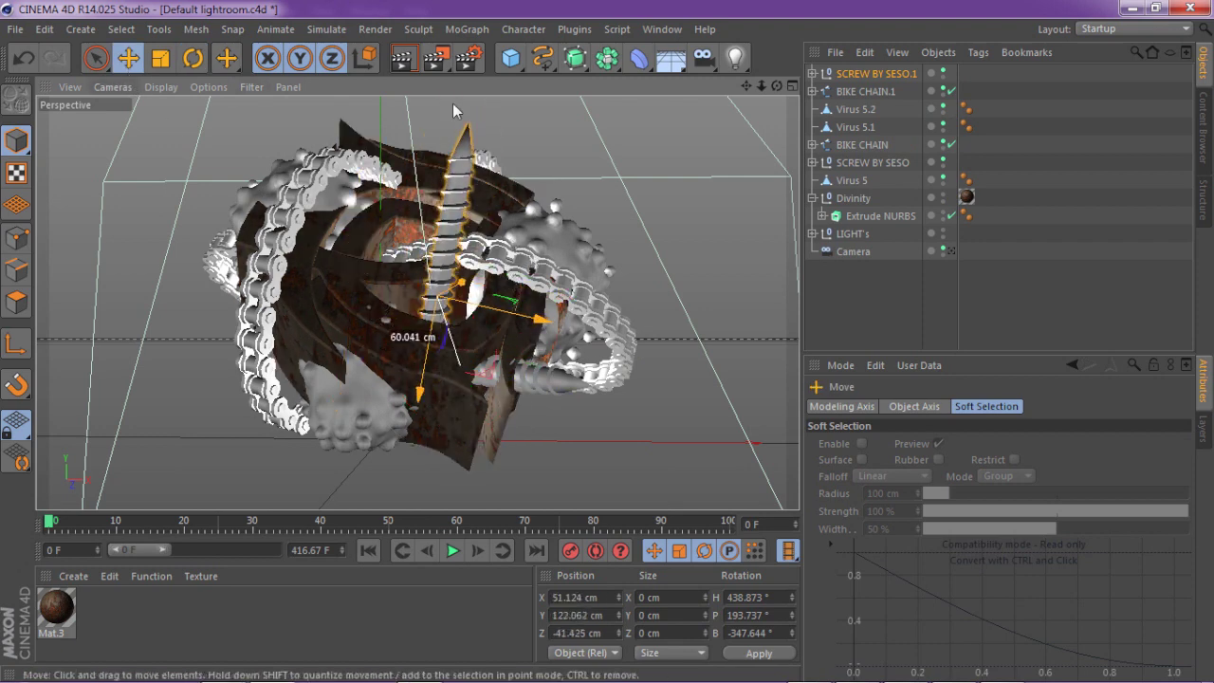
- Rotate the copied screw so its head points up and move it to about X 39, Y 176, Z -10 cm
{"action": "left_click", "coordinate": [192, 57]}
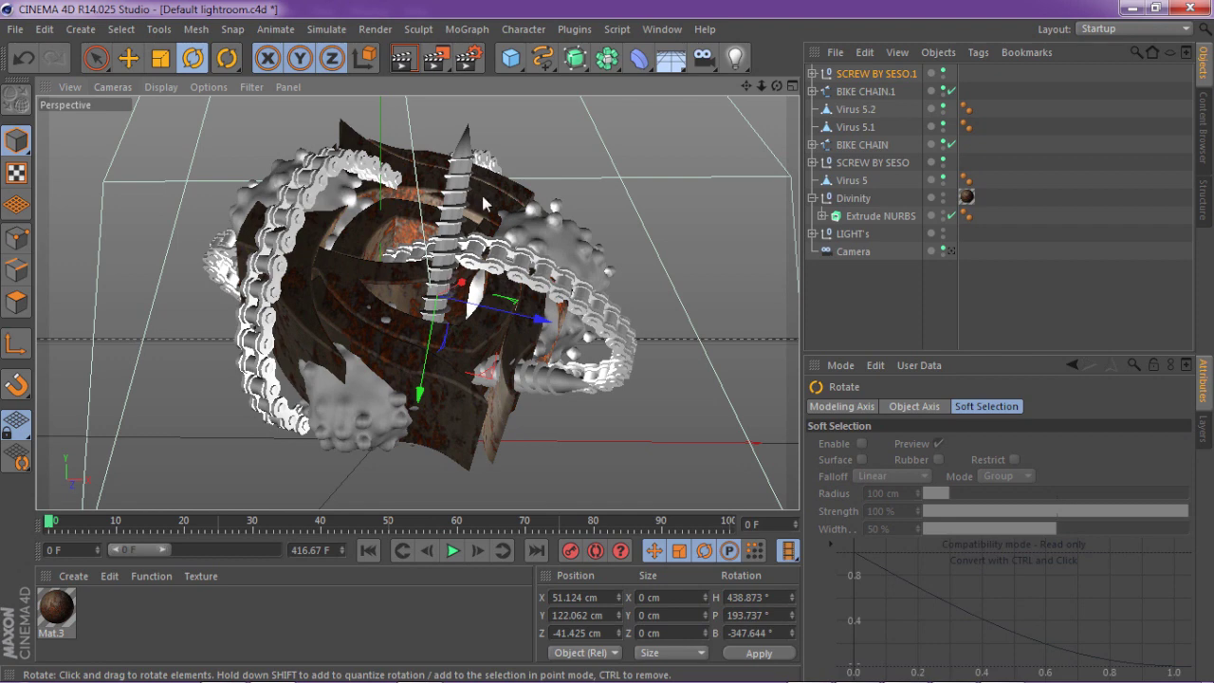
{"action": "left_click_drag", "start_coordinate": [473, 270], "coordinate": [443, 181]}
{"action": "left_click", "coordinate": [128, 58]}
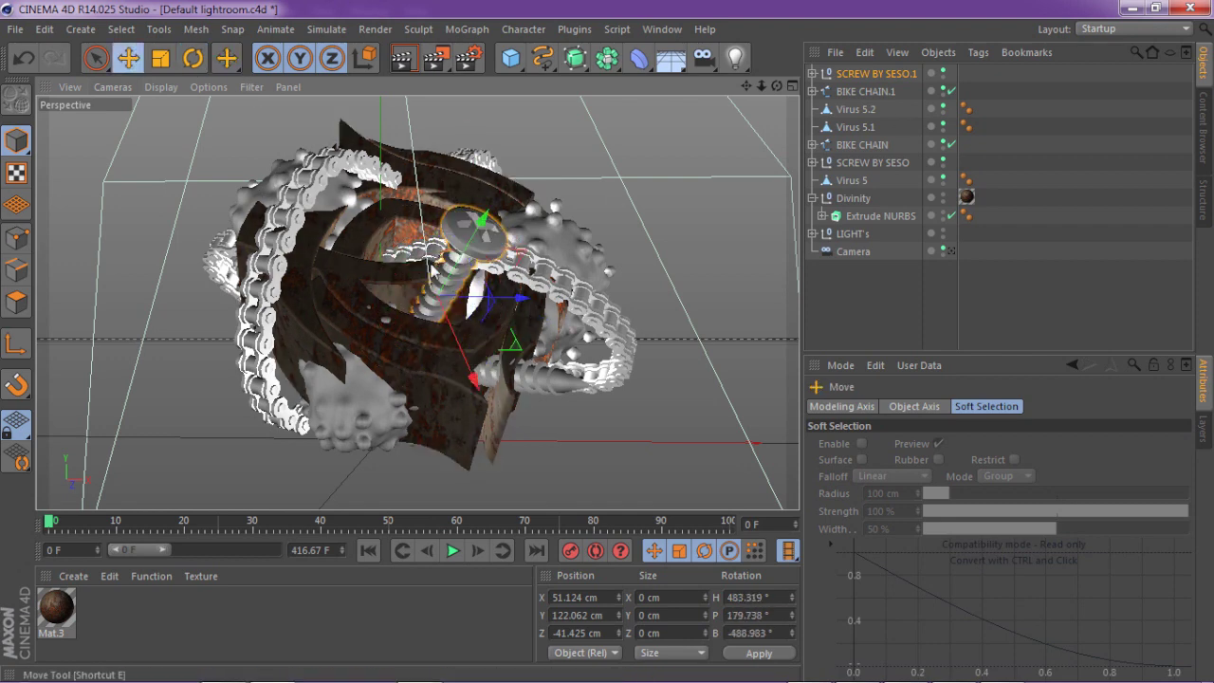
{"action": "left_click_drag", "start_coordinate": [469, 277], "coordinate": [460, 163]}
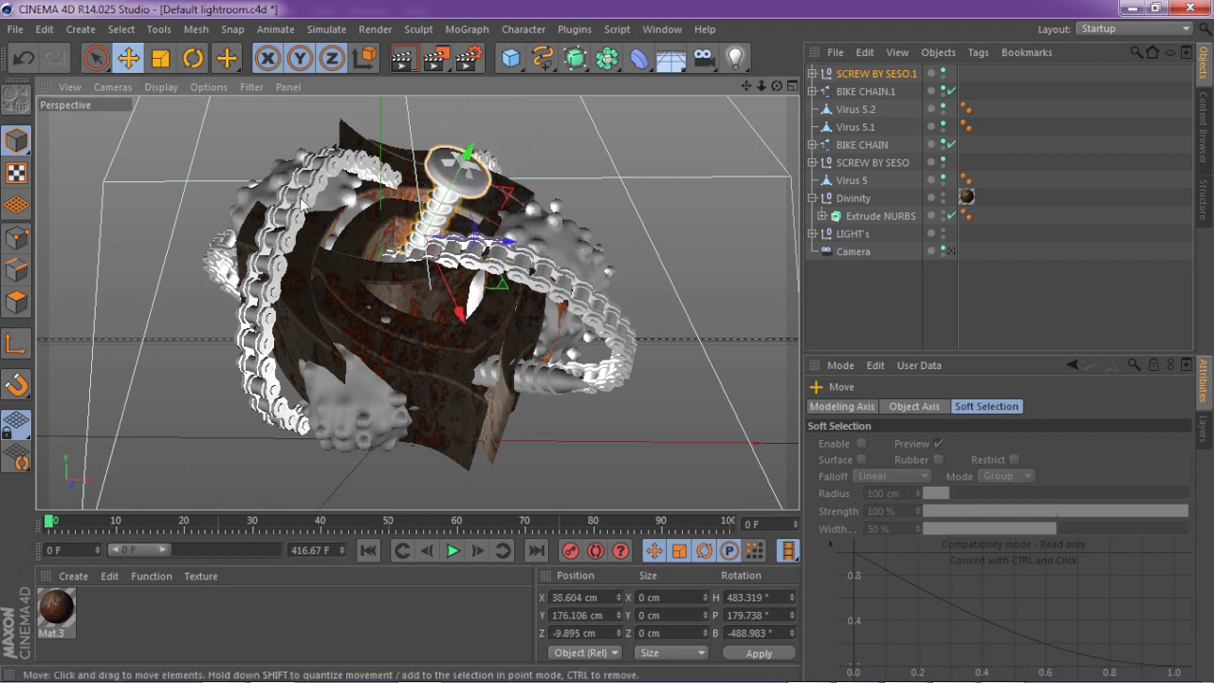
- Move SCREW BY SESO.1 to about X 32, Y 207, Z 21 cm at the emblem's upper edge and tilt it
{"action": "left_click_drag", "start_coordinate": [508, 195], "coordinate": [472, 160]}
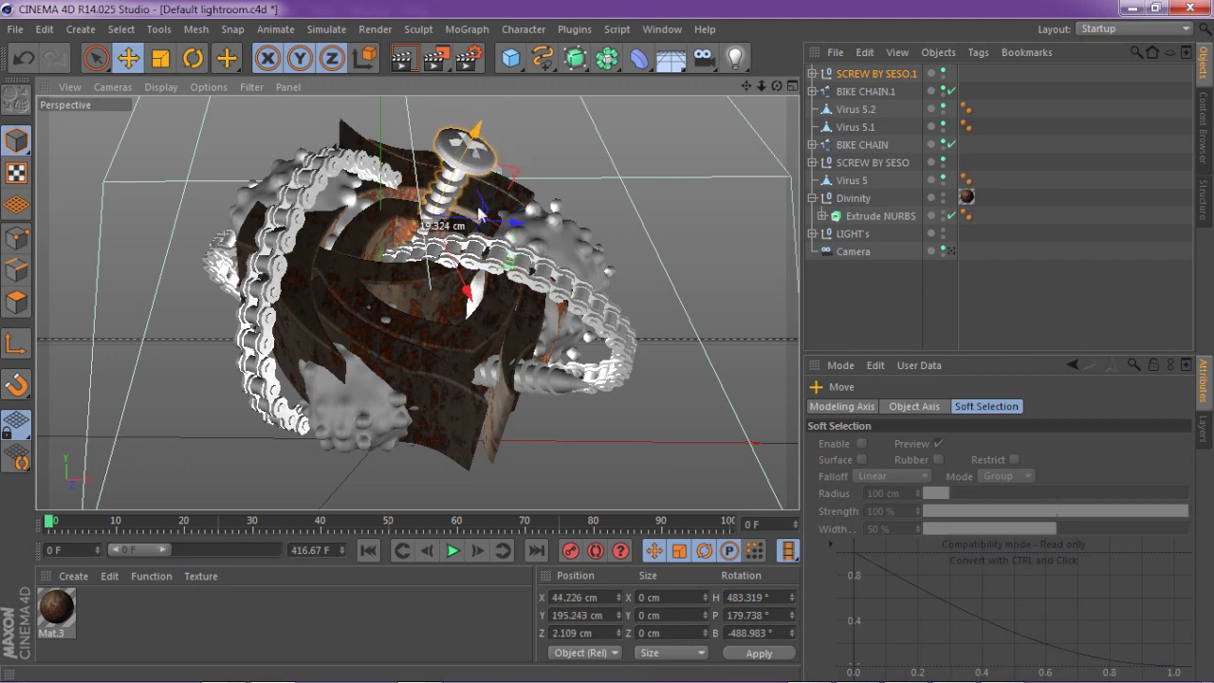
{"action": "left_click_drag", "start_coordinate": [457, 273], "coordinate": [453, 136]}
{"action": "left_click", "coordinate": [190, 58]}
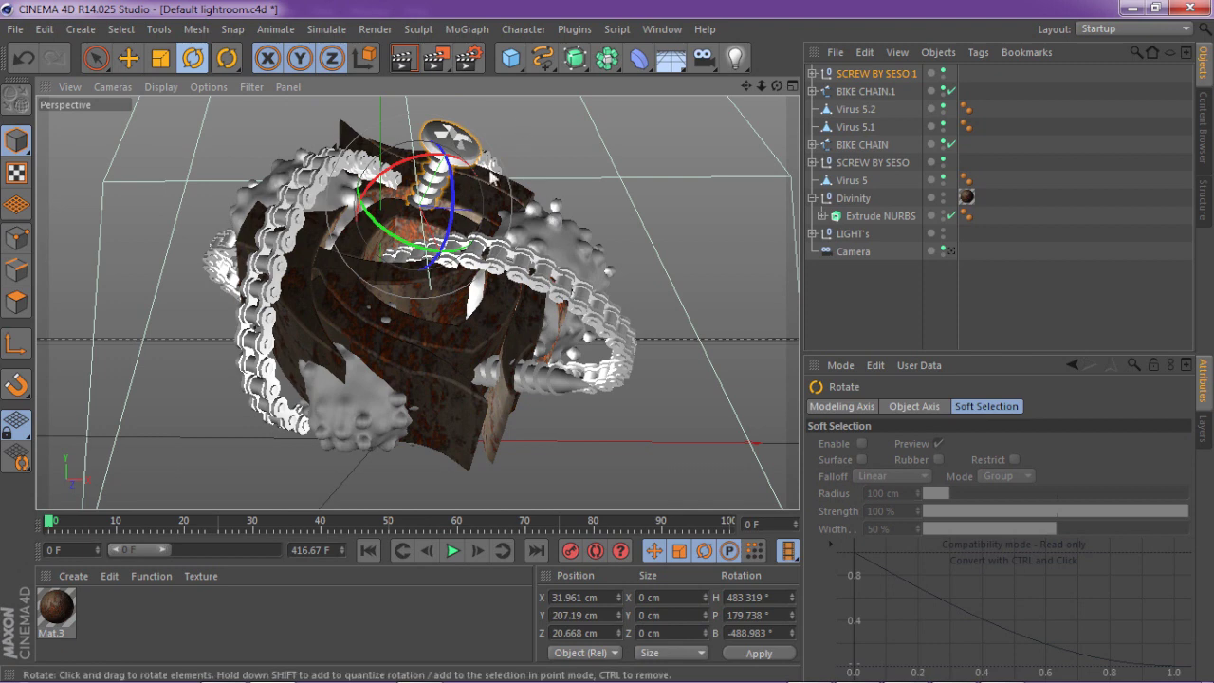
{"action": "left_click_drag", "start_coordinate": [429, 202], "coordinate": [437, 197]}
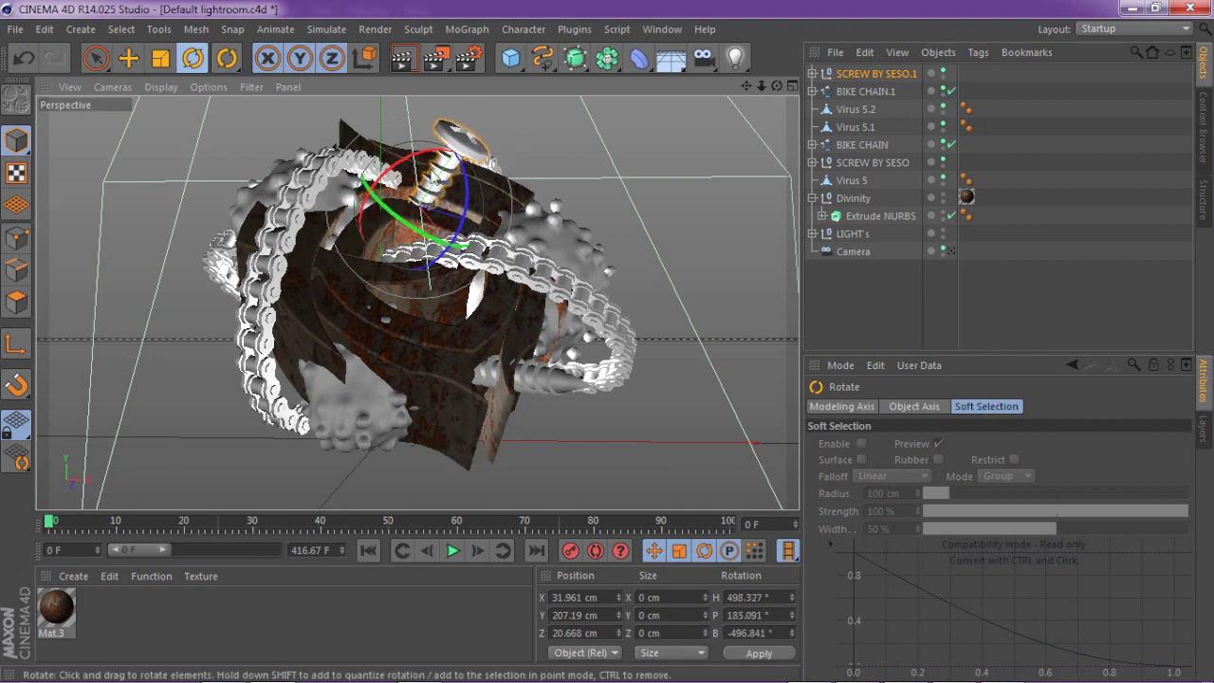
- Duplicate the upper screw with a rotation, scale the copy down, and place it facing forward at about X -8, Y 135, Z -72 cm
{"action": "left_click_drag", "start_coordinate": [450, 234], "coordinate": [204, 128], "text": "ctrl"}
{"action": "key", "text": "e"}
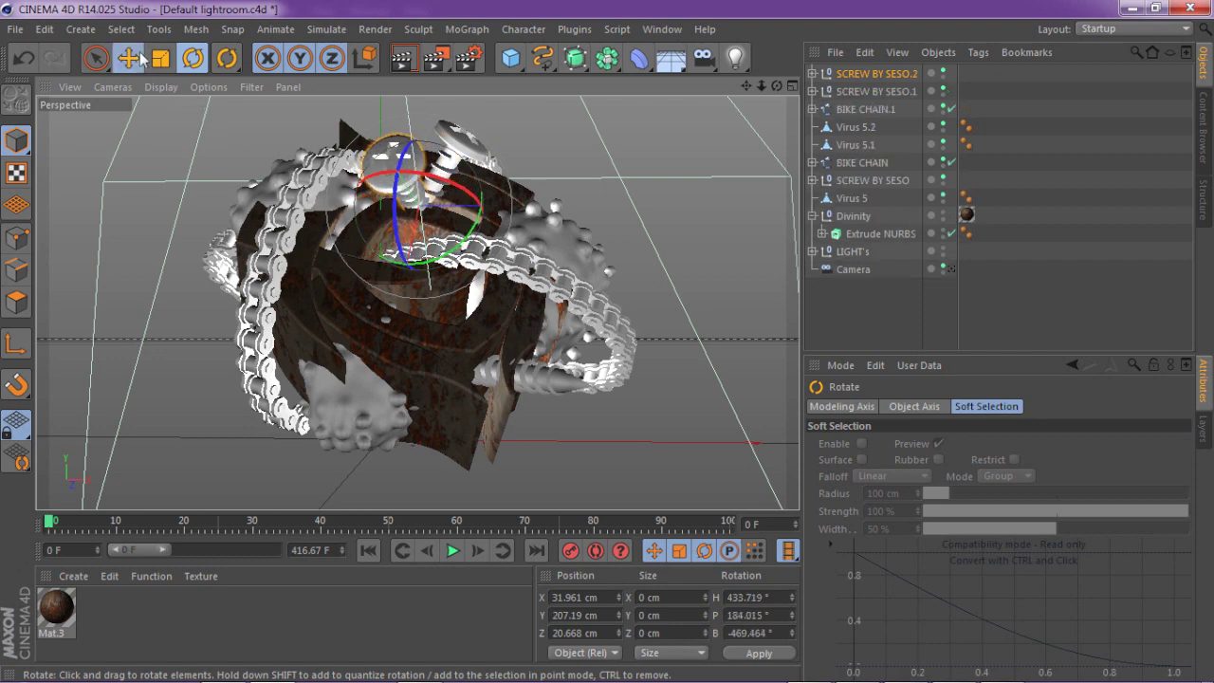
{"action": "left_click_drag", "start_coordinate": [211, 182], "coordinate": [415, 271]}
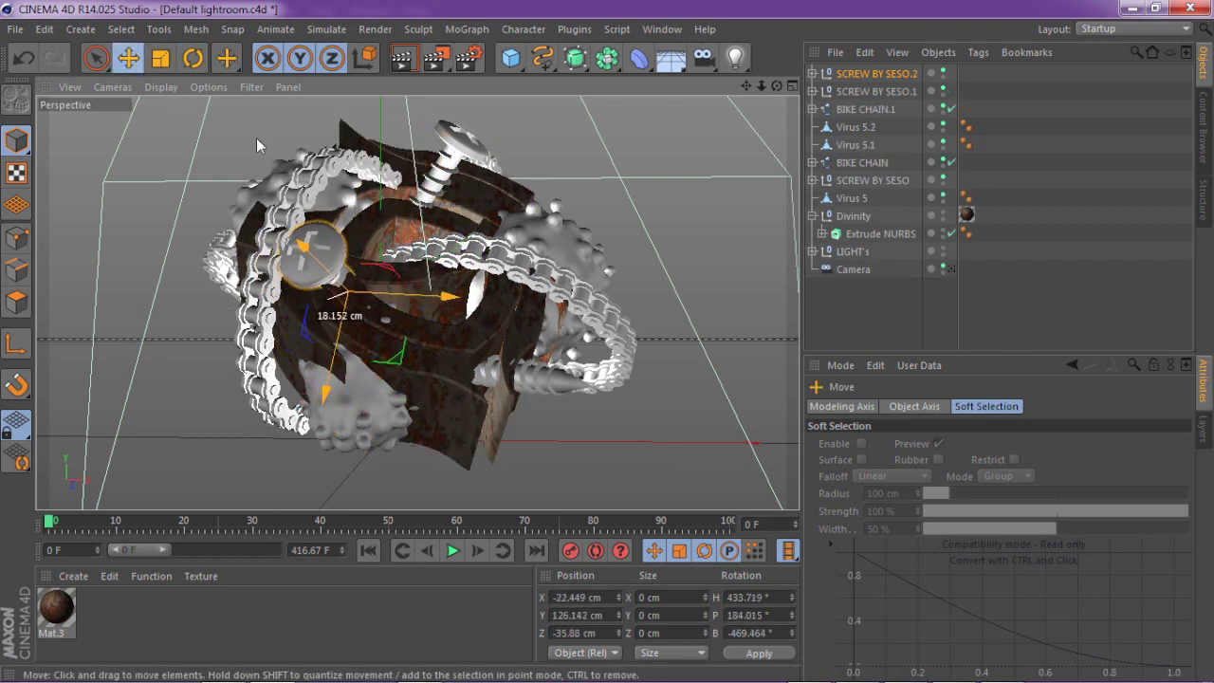
{"action": "left_click", "coordinate": [160, 57]}
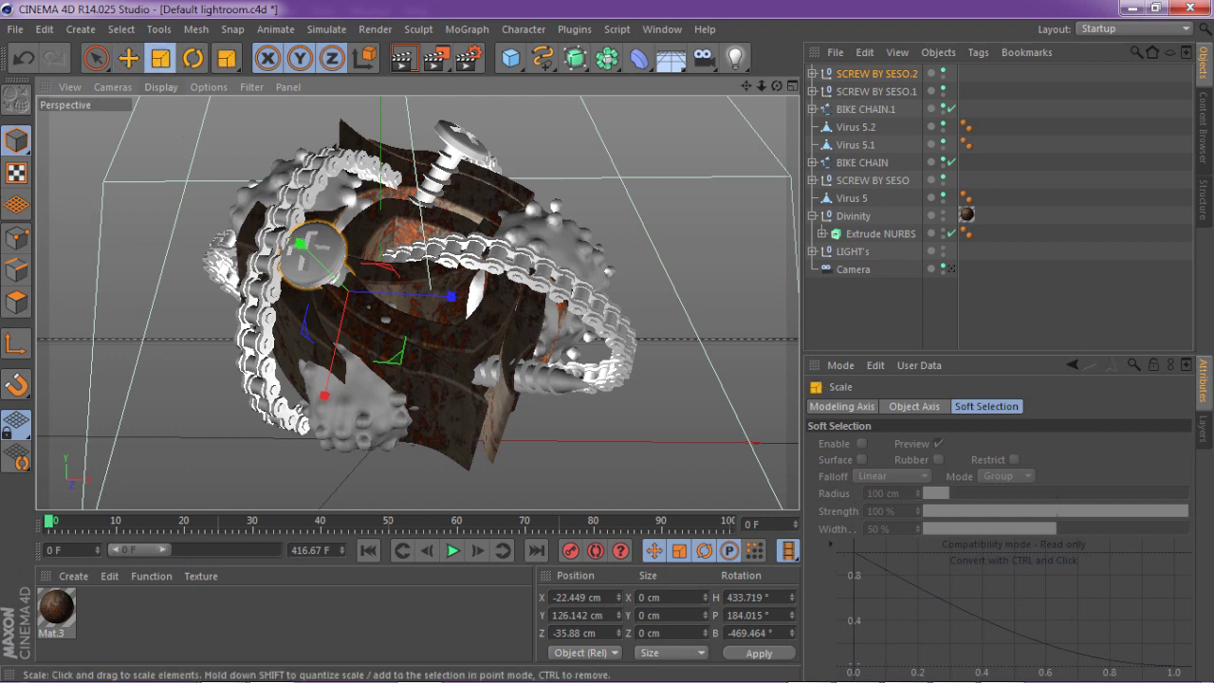
{"action": "left_click", "coordinate": [129, 59]}
{"action": "left_click_drag", "start_coordinate": [389, 294], "coordinate": [432, 278]}
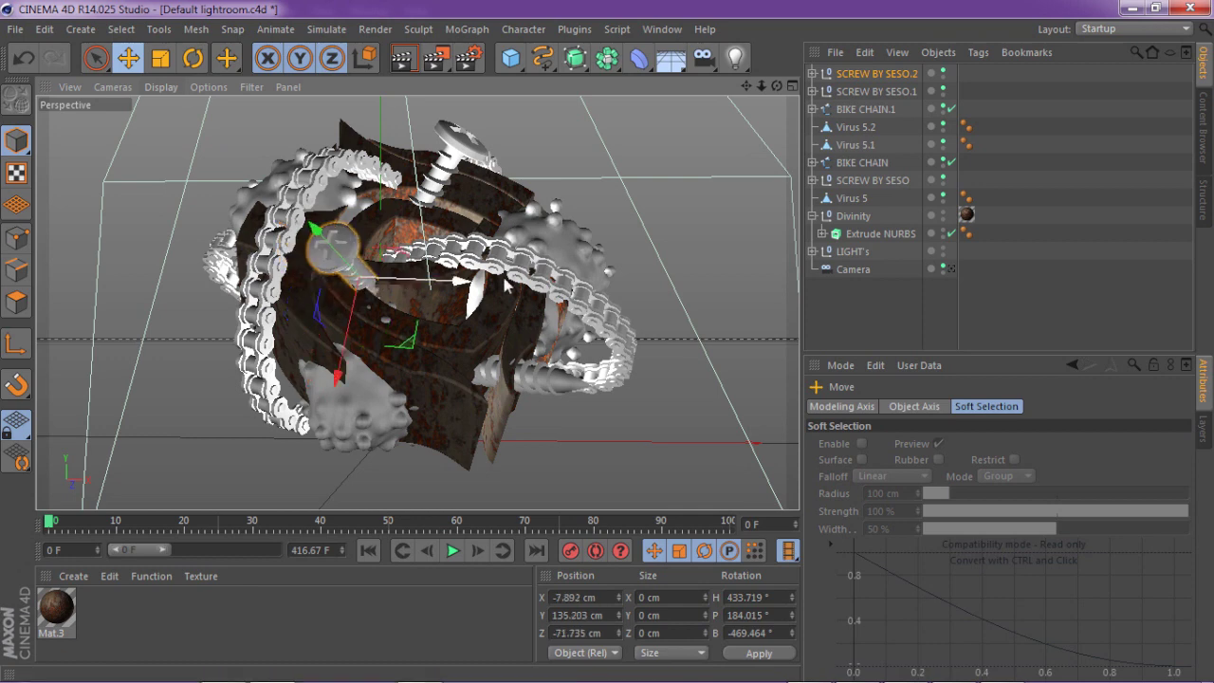
- Apply the emblem's rust material to all the screw, bike chain and virus objects
{"action": "left_click", "coordinate": [951, 328]}
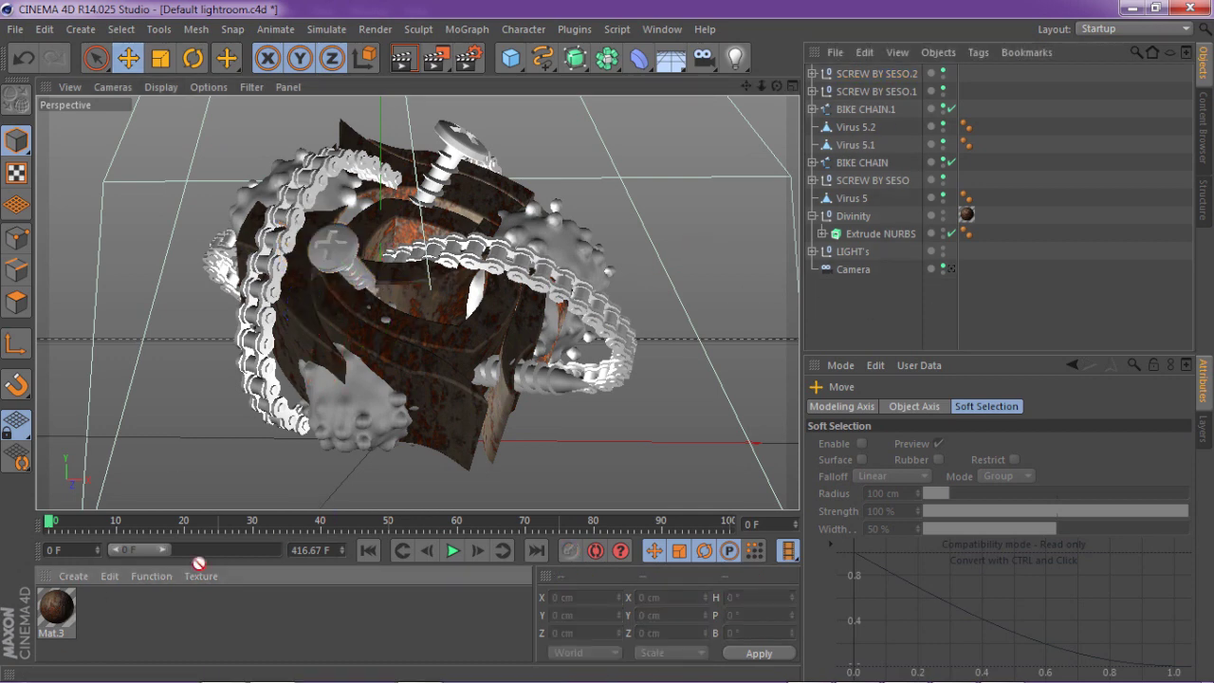
{"action": "left_click", "coordinate": [56, 607]}
{"action": "left_click", "coordinate": [968, 215]}
{"action": "left_click_drag", "start_coordinate": [974, 193], "coordinate": [985, 144], "text": "ctrl"}
{"action": "left_click_drag", "start_coordinate": [985, 144], "coordinate": [968, 79], "text": "ctrl"}
{"action": "left_click", "coordinate": [978, 105]}
{"action": "left_click", "coordinate": [826, 321]}
{"action": "left_click", "coordinate": [502, 261]}
{"action": "left_click", "coordinate": [951, 126]}
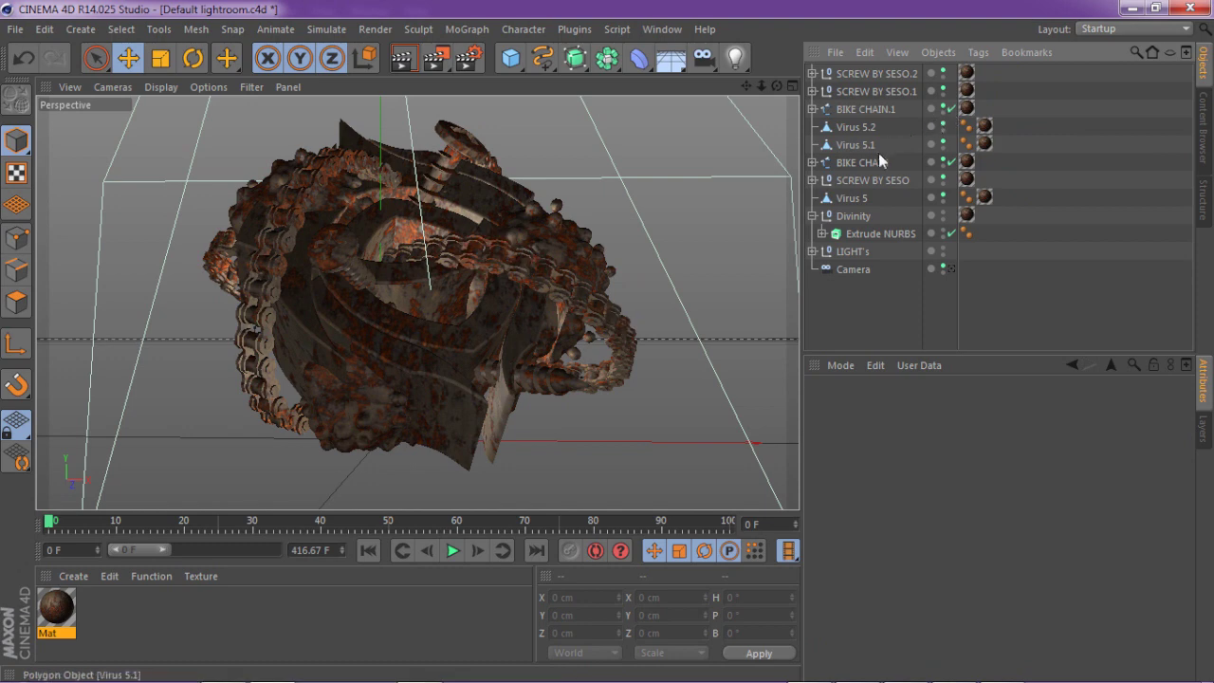
{"action": "left_click", "coordinate": [509, 281]}
{"action": "left_click", "coordinate": [552, 267]}
{"action": "left_click", "coordinate": [551, 269]}
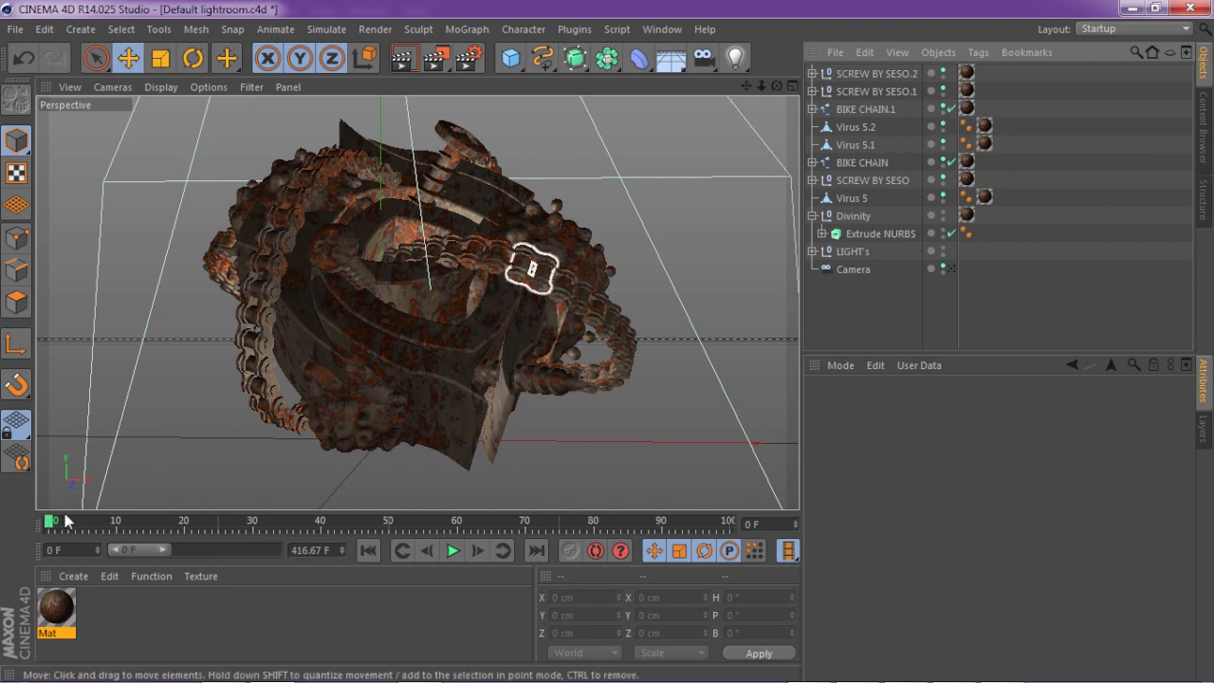
{"action": "left_click", "coordinate": [258, 494]}
{"action": "left_click", "coordinate": [373, 391]}
{"action": "left_click", "coordinate": [427, 357]}
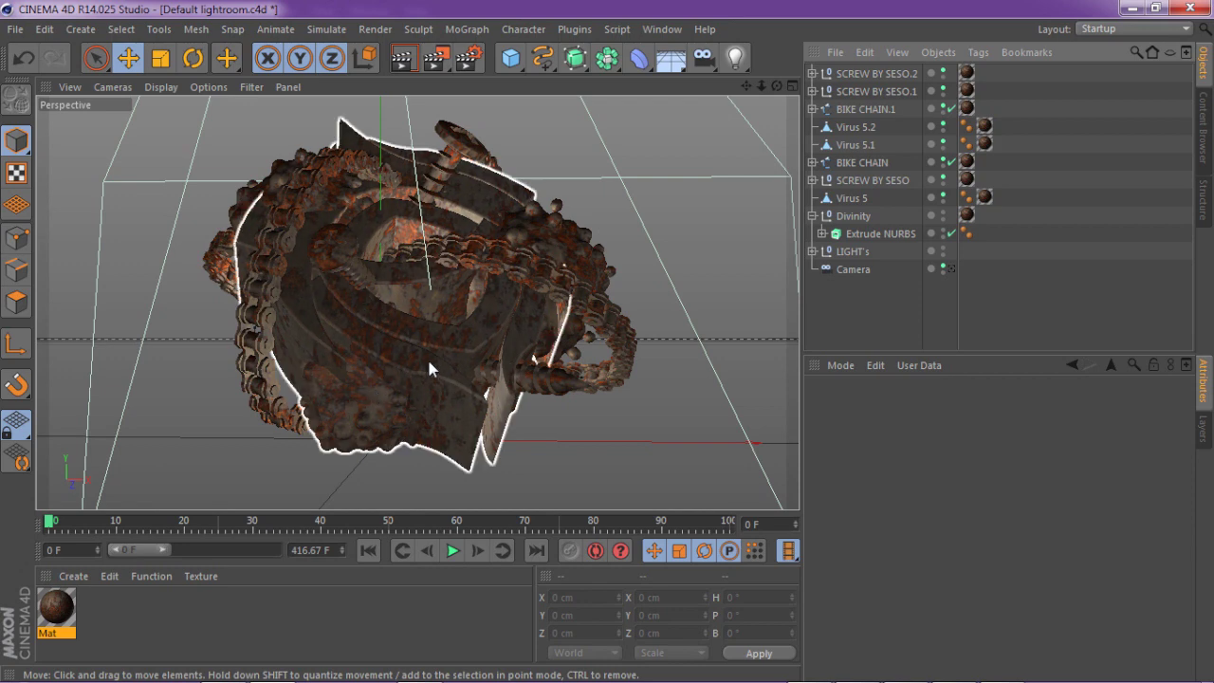
{"action": "left_click", "coordinate": [417, 282]}
{"action": "mouse_move", "coordinate": [748, 88]}
{"action": "left_mouse_down"}
{"action": "mouse_move", "coordinate": [740, 100]}
{"action": "mouse_move", "coordinate": [750, 91]}
{"action": "left_mouse_up"}
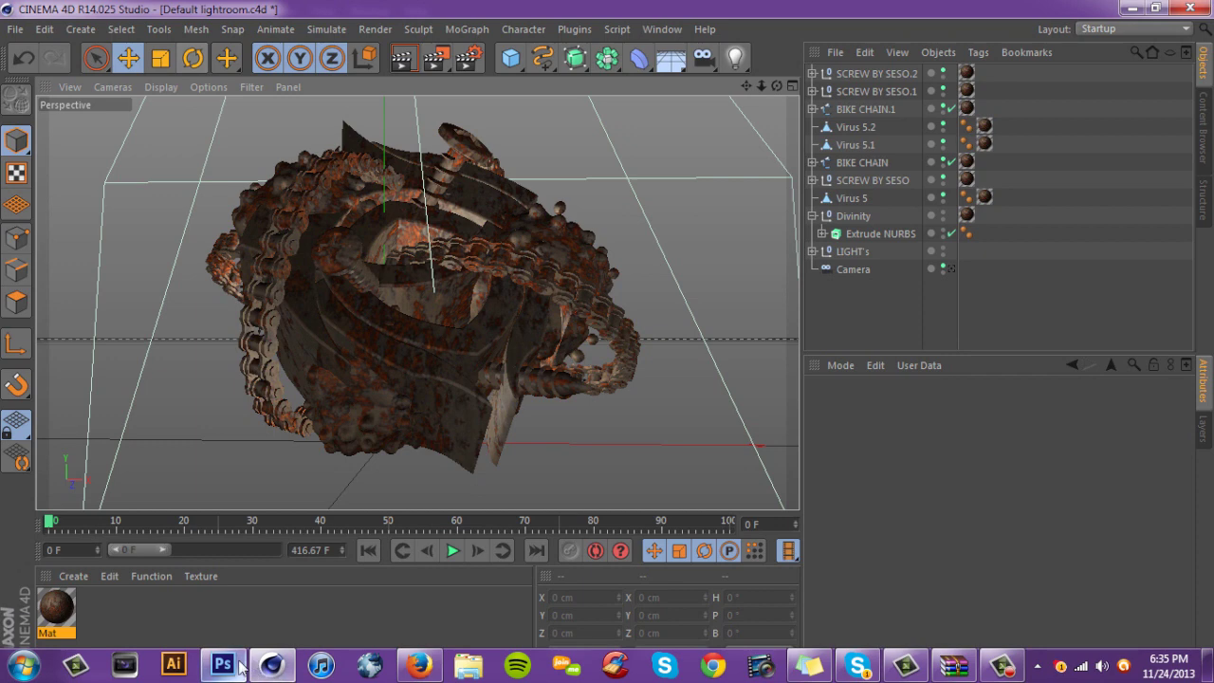
- Switch to Photoshop and briefly show the Rust Style Stocks group in Rust Setup Giveaway.psd, hiding it again
{"action": "left_click", "coordinate": [240, 667]}
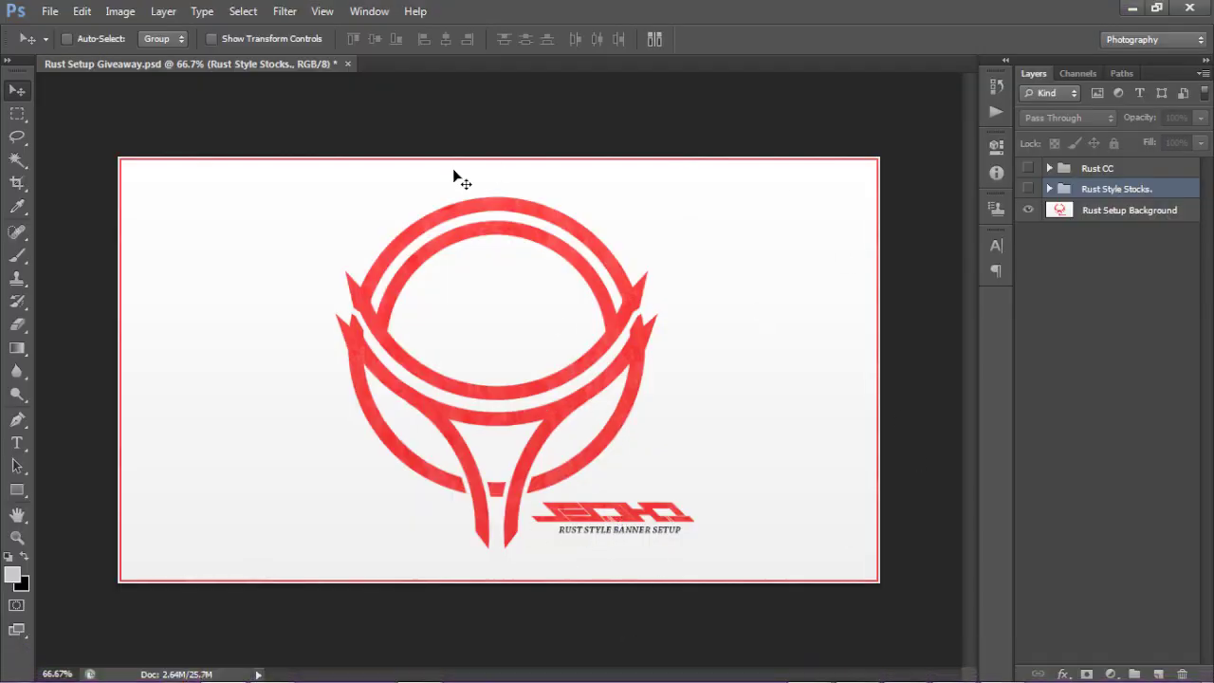
{"action": "left_click", "coordinate": [1028, 188]}
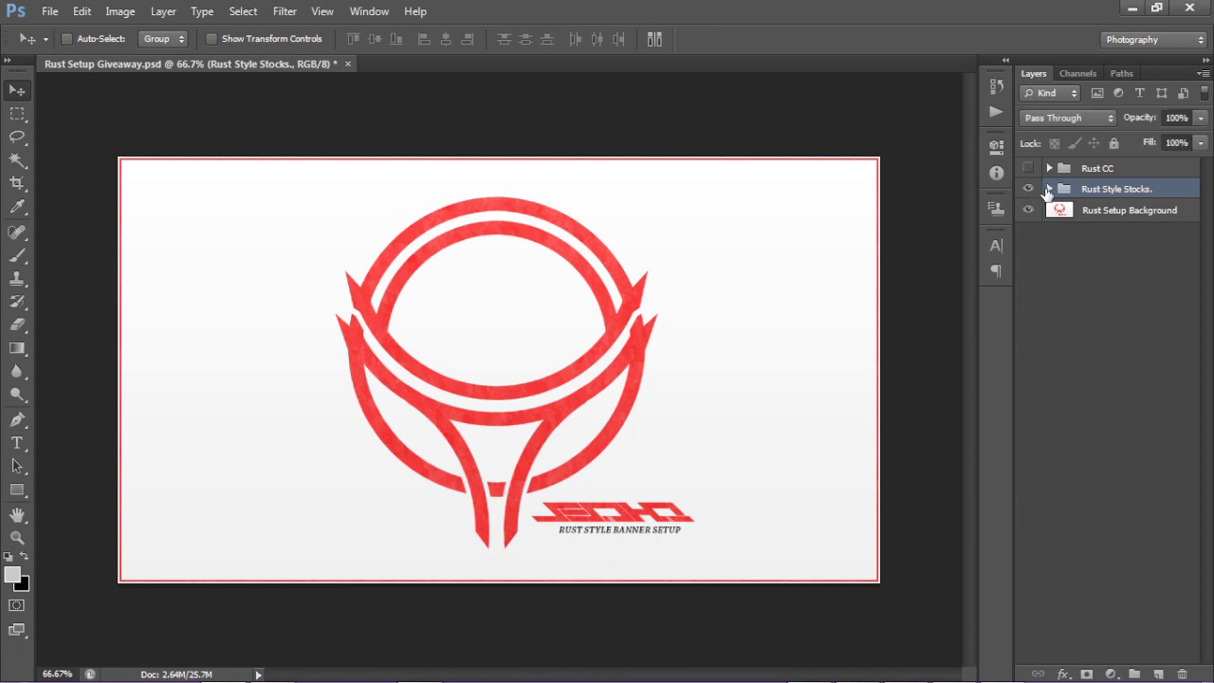
{"action": "left_click", "coordinate": [1030, 189]}
{"action": "mouse_move", "coordinate": [233, 675]}
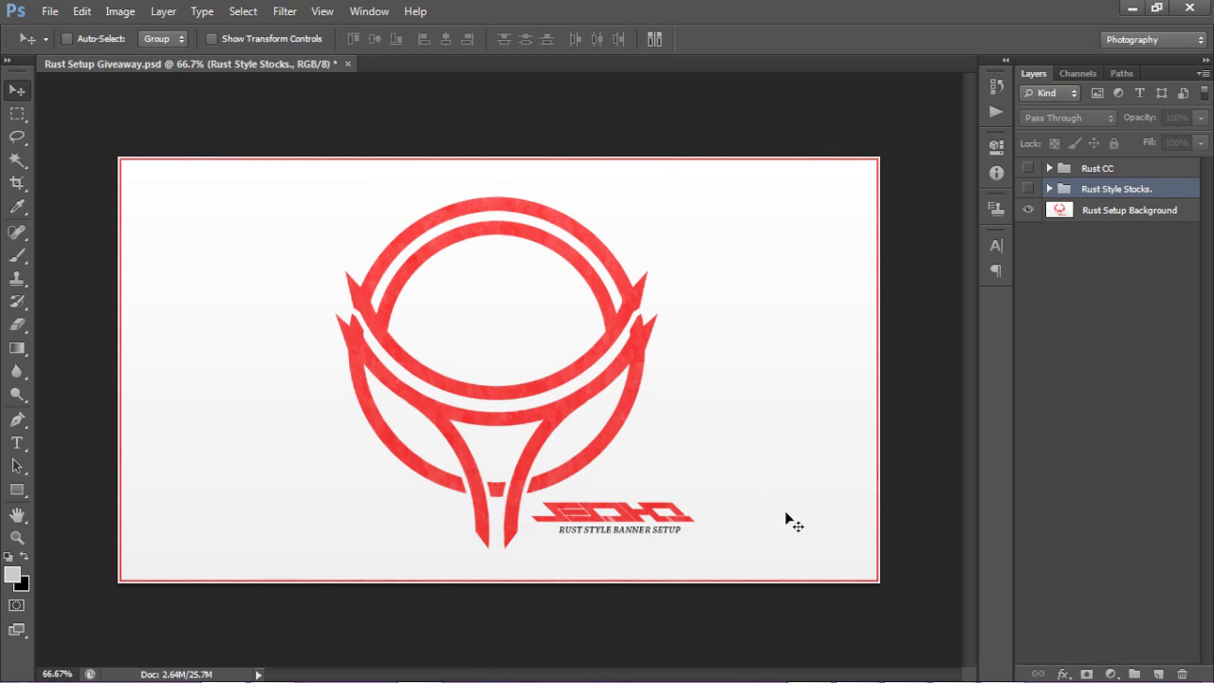
{"action": "mouse_move", "coordinate": [757, 680]}
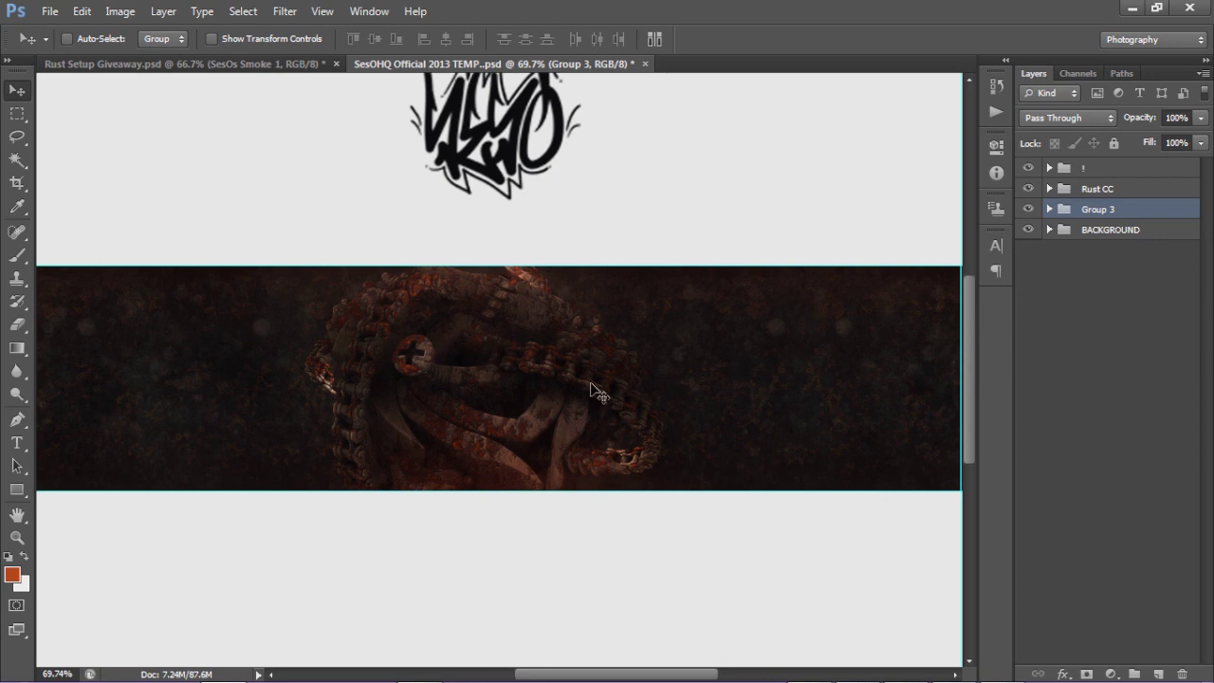
- Compare the banner with and without the Rust CC group, and delete Group 3
{"action": "left_click", "coordinate": [1026, 194]}
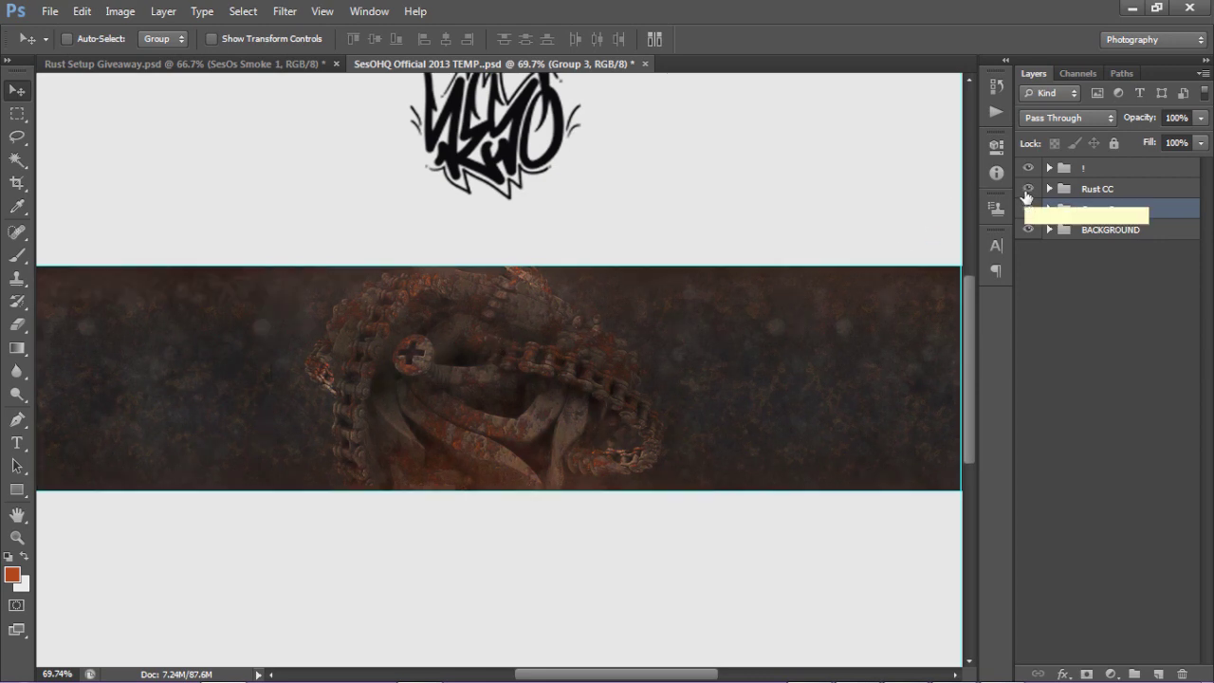
{"action": "left_click", "coordinate": [1028, 189]}
{"action": "key", "text": "Delete"}
- View the new rust TUT render and place it at 100% above the BACKGROUND group in the SesOHQ Official 2013 TEMP document
{"action": "left_click", "coordinate": [1001, 667]}
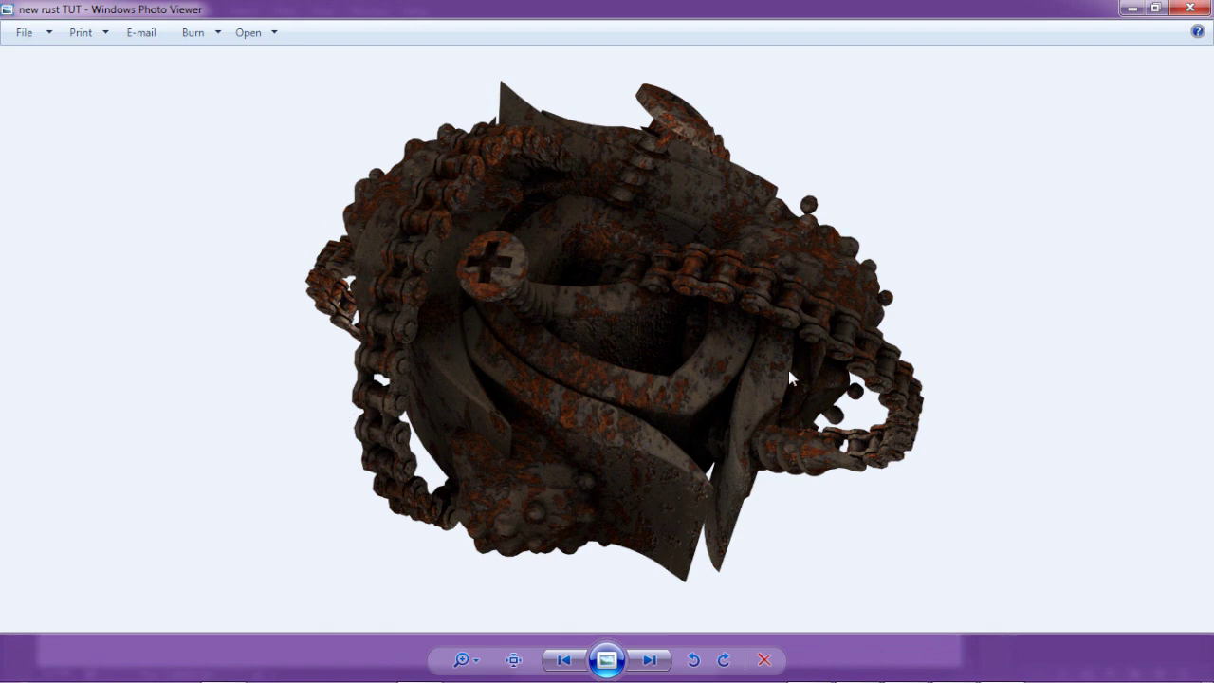
{"action": "left_click", "coordinate": [1209, 669]}
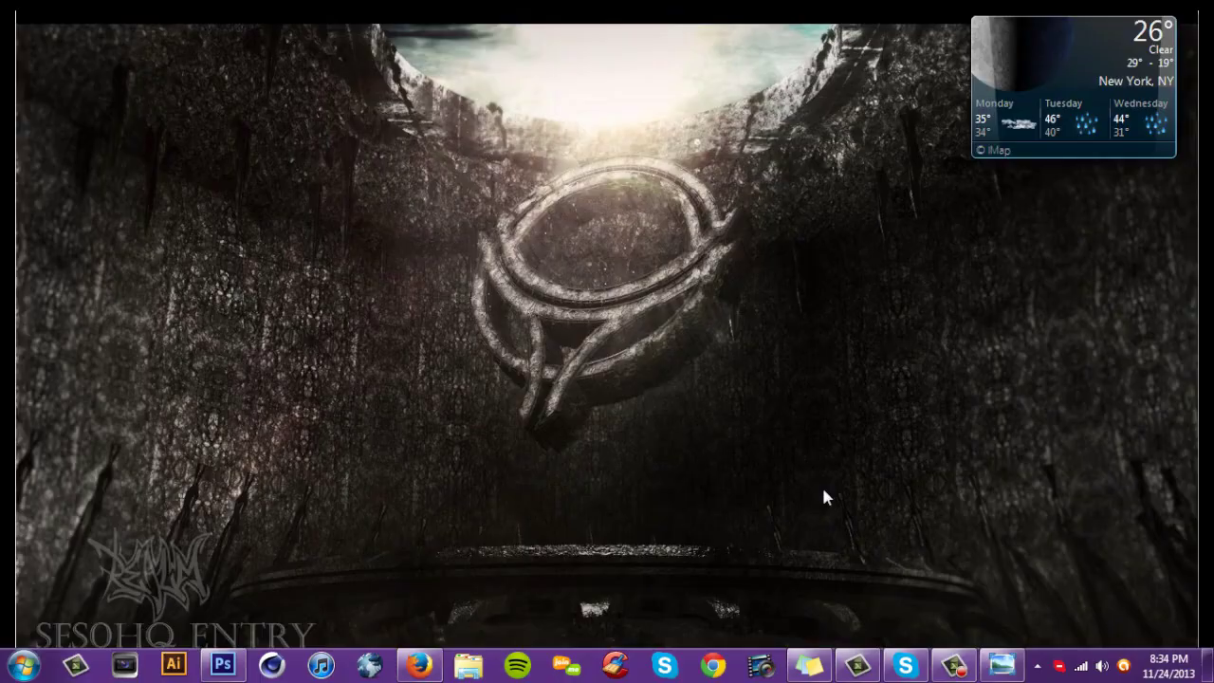
{"action": "left_click", "coordinate": [224, 666]}
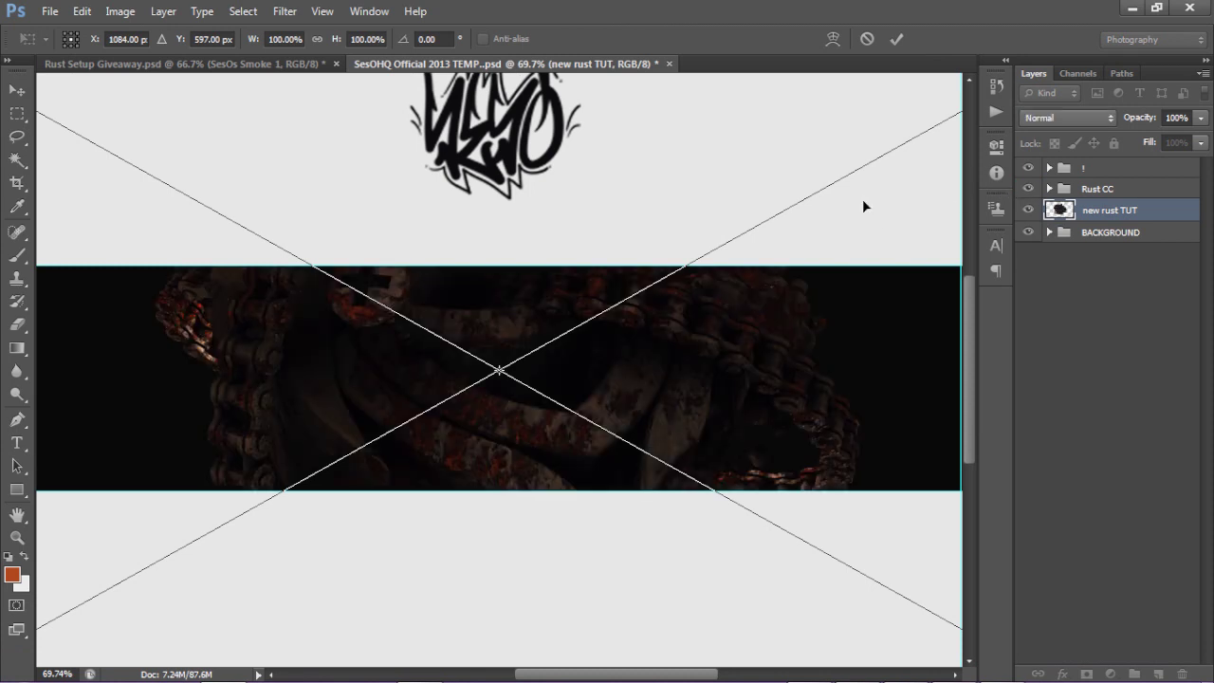
{"action": "key", "text": "ctrl+minus"}
{"action": "key", "text": "ctrl+minus"}
{"action": "key", "text": "ctrl+minus"}
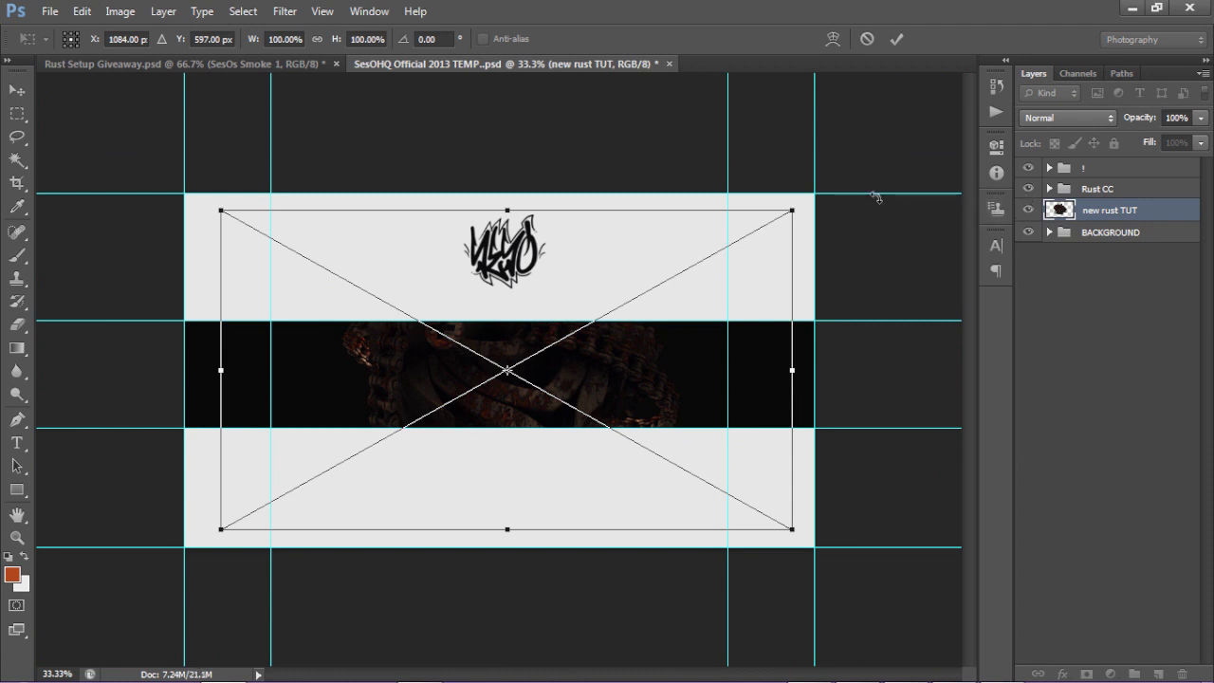
{"action": "left_click", "coordinate": [897, 38]}
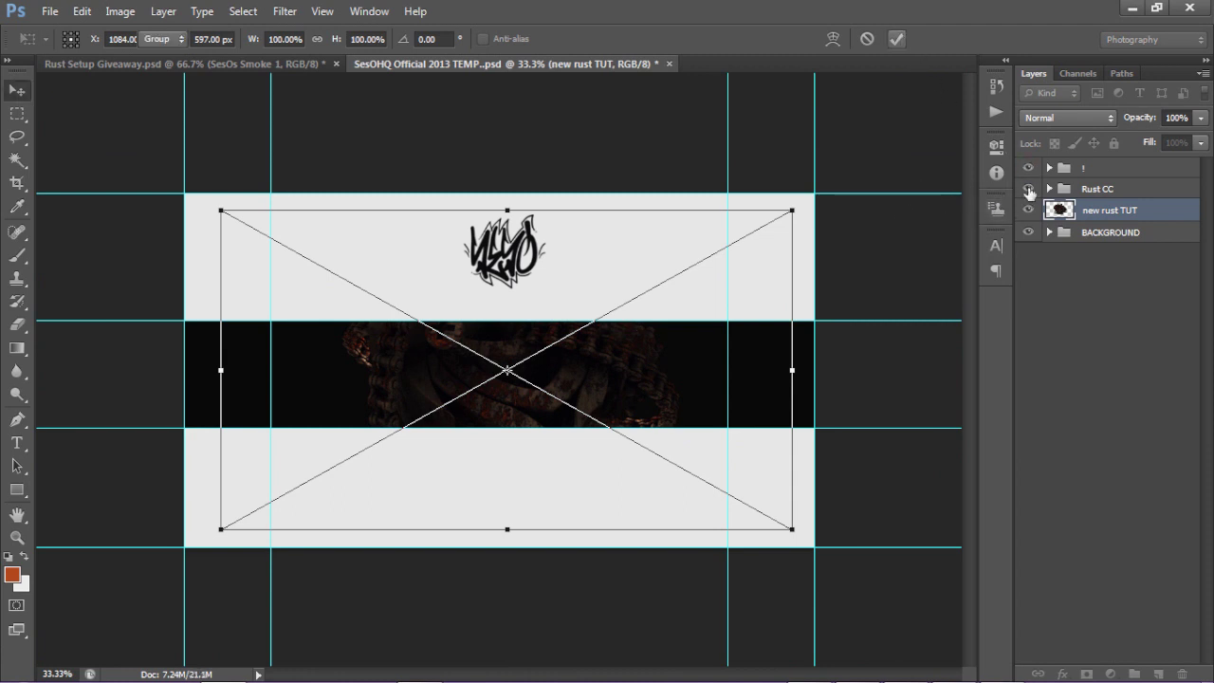
- Hide the Rust CC group, scale the new rust TUT layer to about 56%, and center it on the dark banner strip
{"action": "left_click", "coordinate": [1028, 189]}
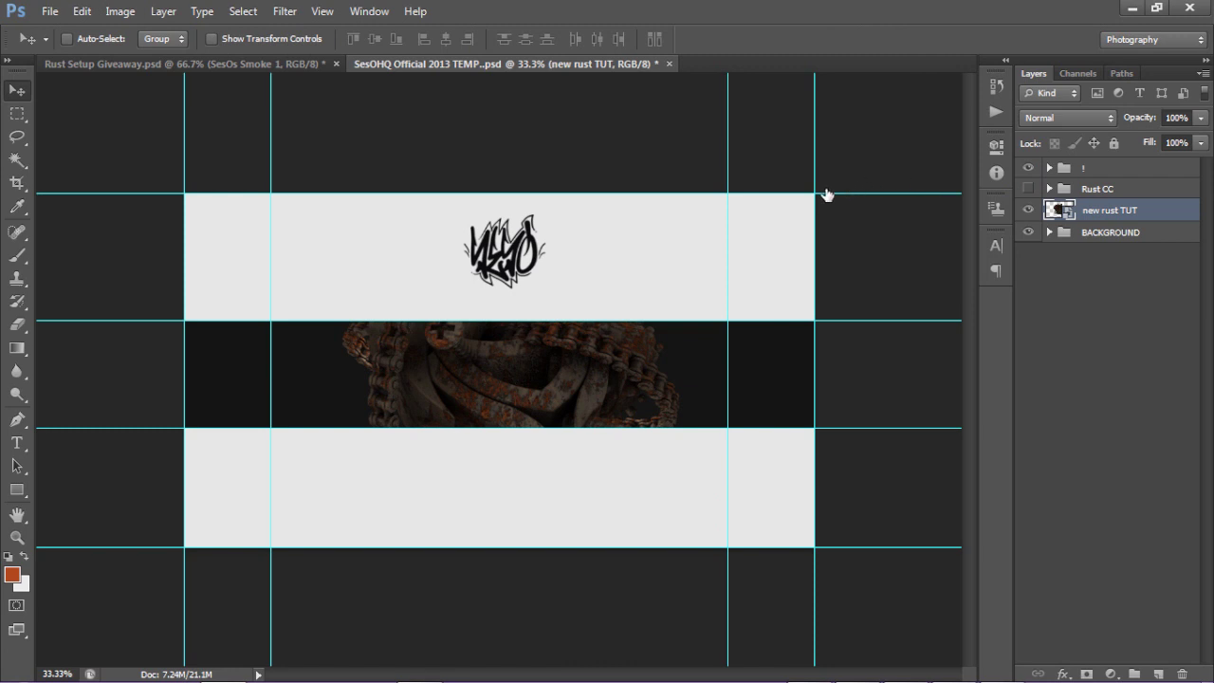
{"action": "key", "text": "ctrl+t"}
{"action": "left_click_drag", "start_coordinate": [813, 196], "coordinate": [518, 313], "text": "alt"}
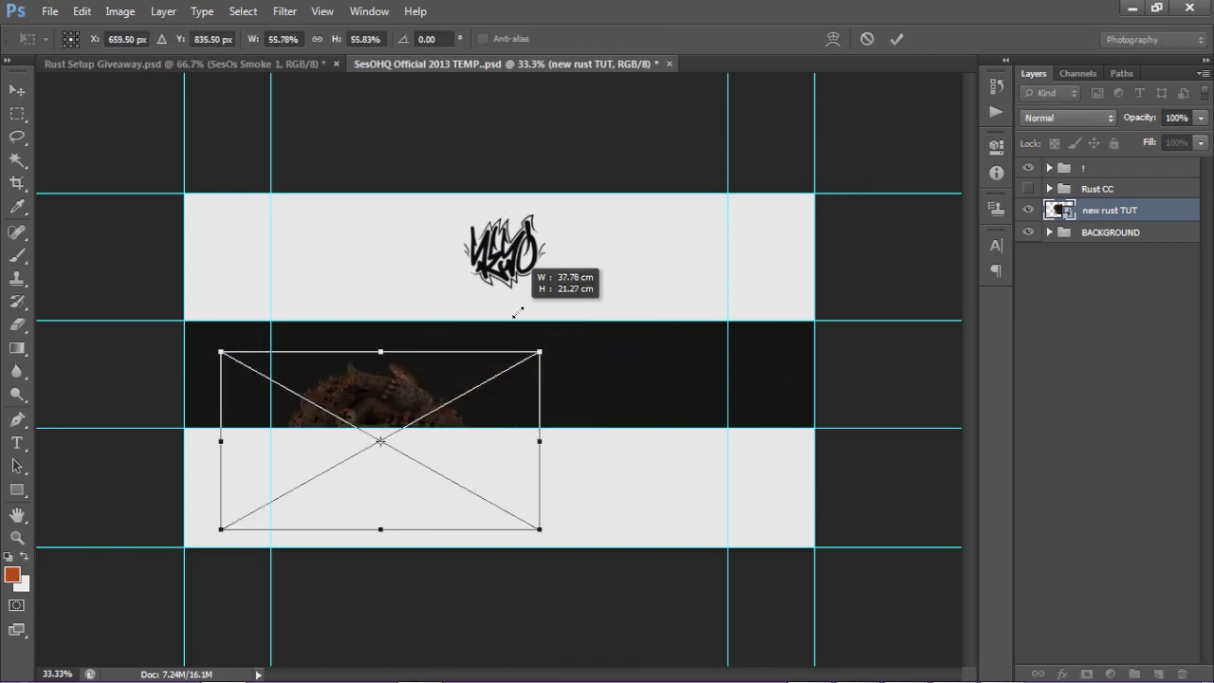
{"action": "left_click", "coordinate": [897, 39]}
{"action": "left_click_drag", "start_coordinate": [428, 400], "coordinate": [542, 341]}
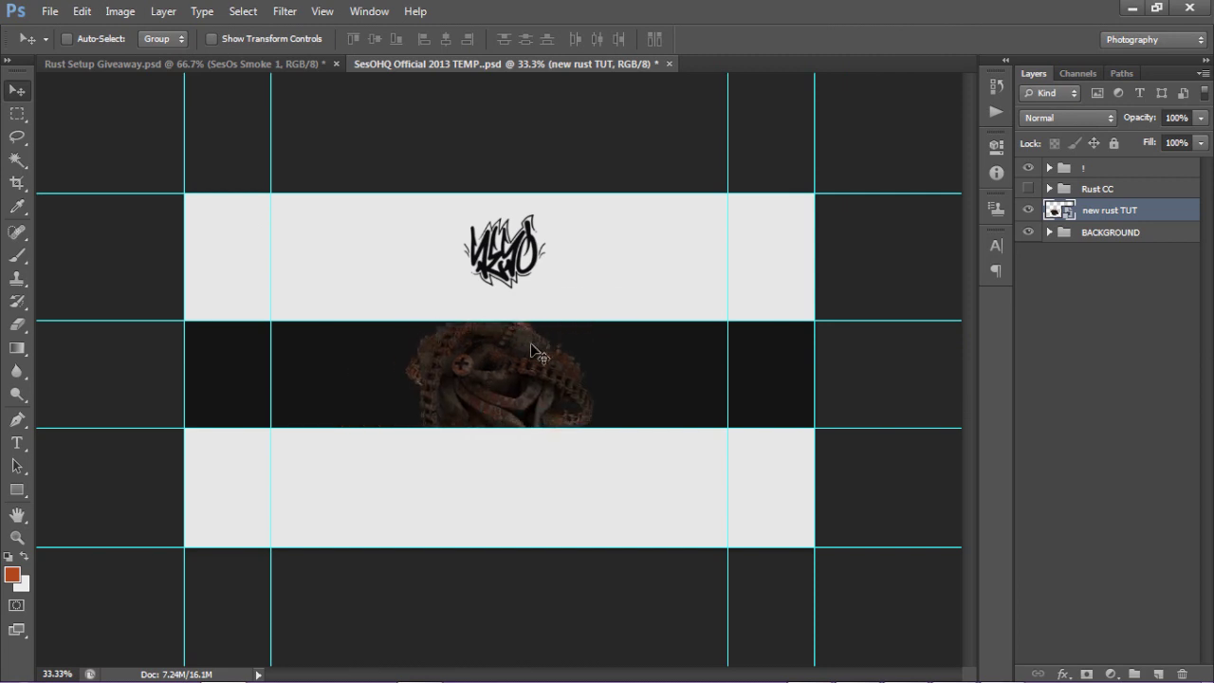
{"action": "key", "text": "ctrl+space"}
{"action": "left_click", "coordinate": [504, 355]}
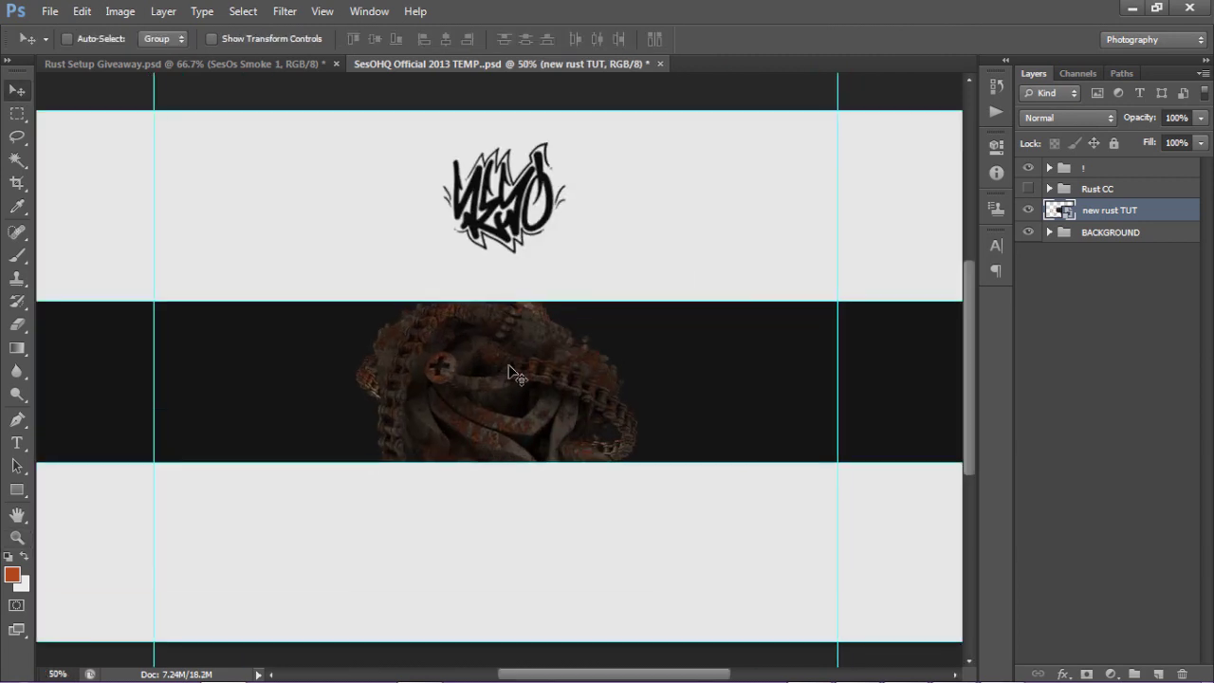
- Show the Rust CC group and examine the Rust Style Stocks and Rust CC layers across the two open documents
{"action": "left_click", "coordinate": [1027, 189]}
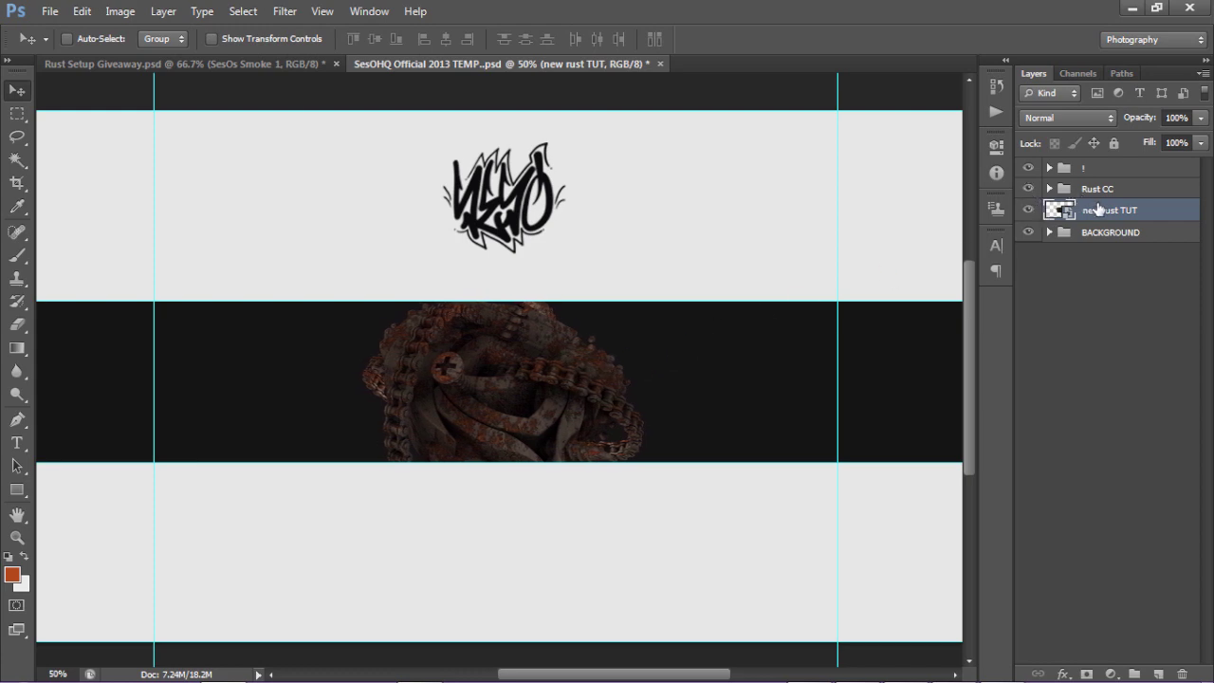
{"action": "left_click", "coordinate": [224, 63]}
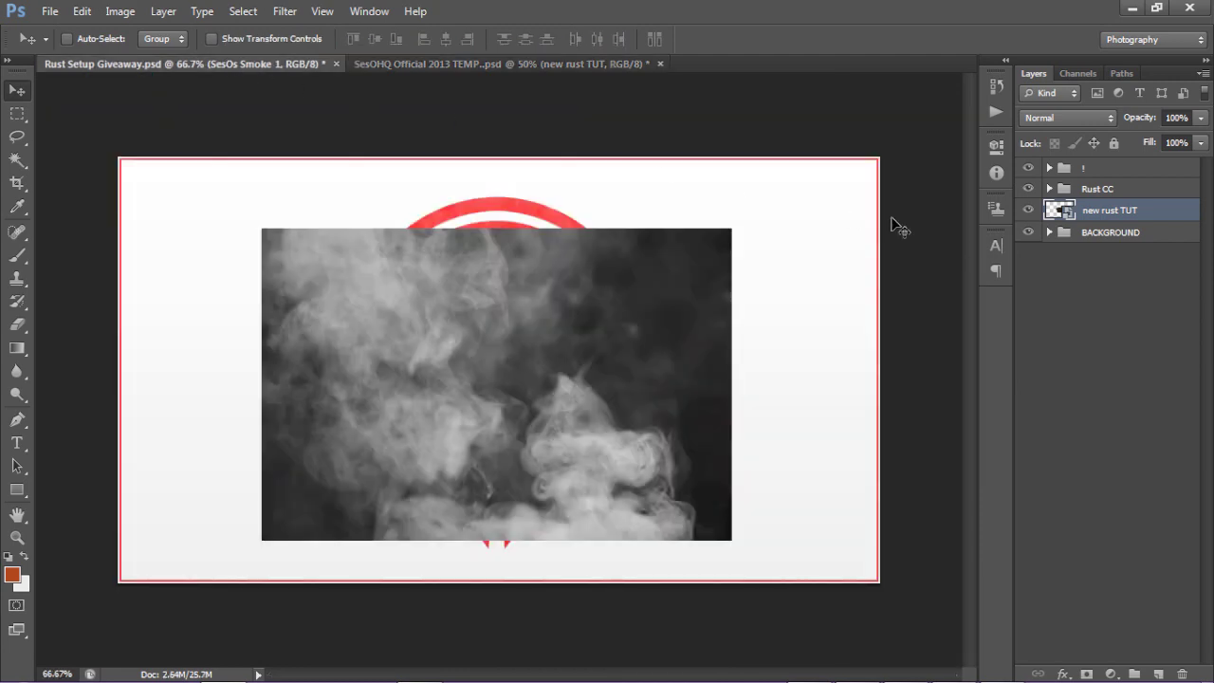
{"action": "left_click", "coordinate": [1048, 189]}
{"action": "left_click", "coordinate": [1049, 189]}
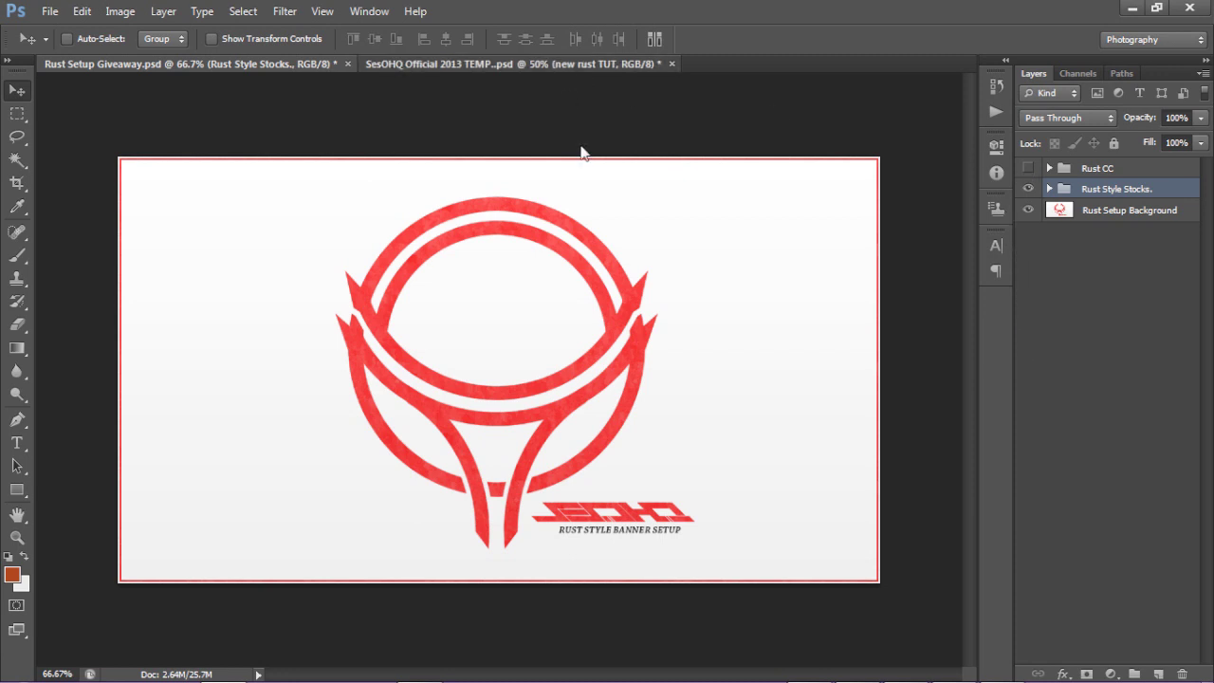
{"action": "left_click", "coordinate": [582, 63]}
{"action": "left_click", "coordinate": [1049, 188]}
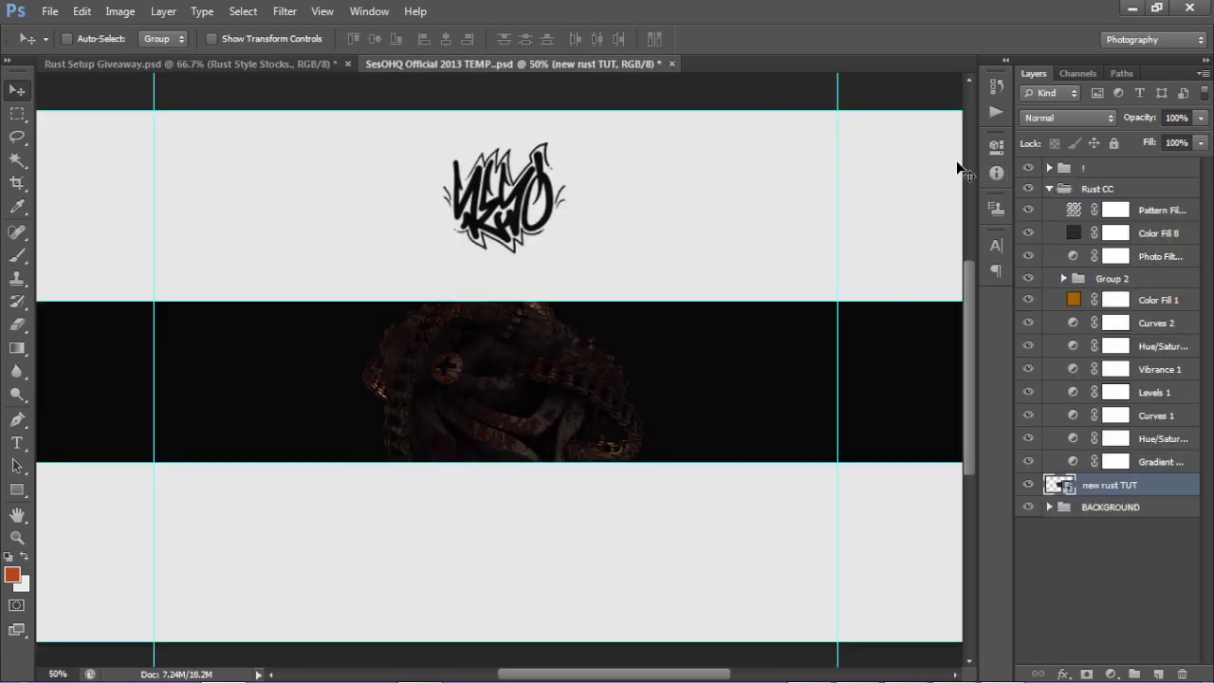
{"action": "left_click", "coordinate": [1050, 188]}
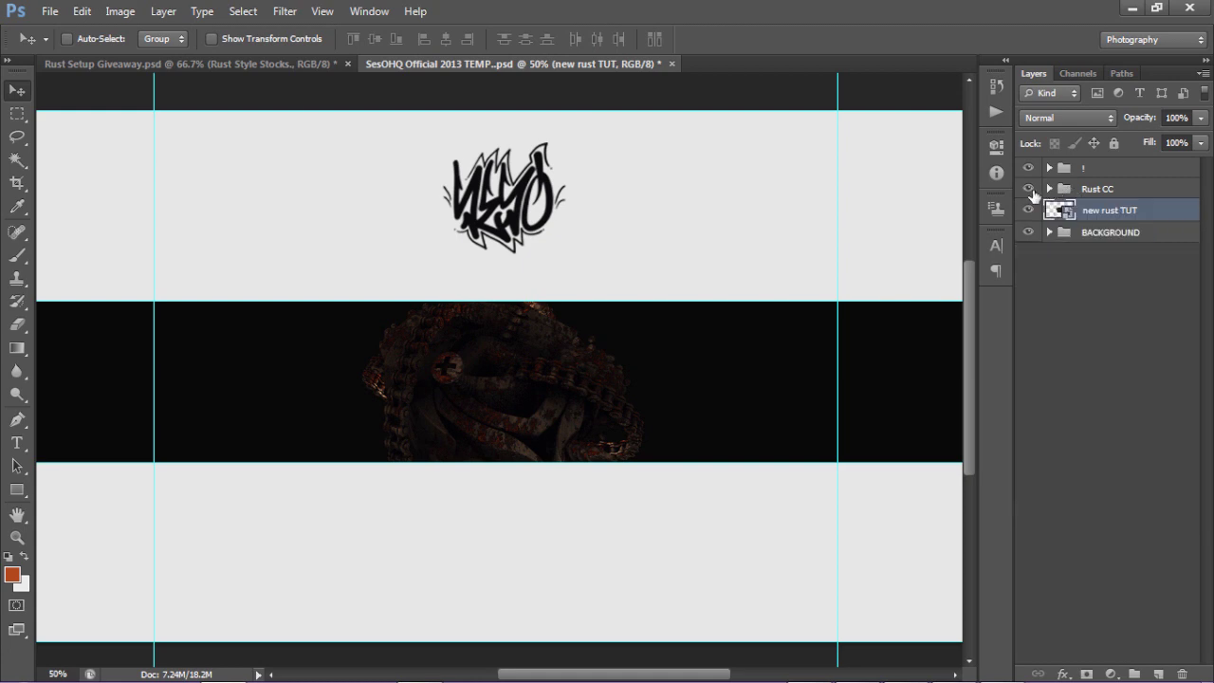
- Hide the Rust CC group, rasterize the new rust TUT layer, and rename it RUST TUTORIAL
{"action": "left_click", "coordinate": [1029, 189]}
{"action": "right_click", "coordinate": [1115, 214]}
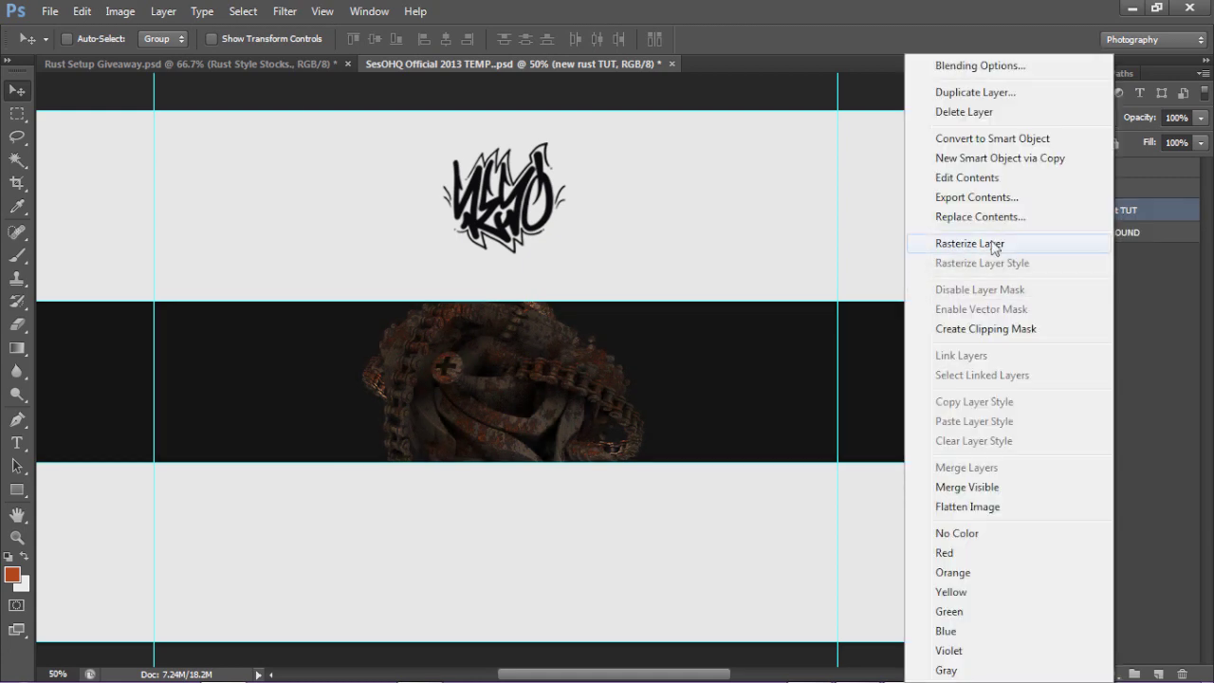
{"action": "left_click", "coordinate": [1042, 243]}
{"action": "double_click", "coordinate": [1112, 211]}
{"action": "type", "text": "RUST TUTORIAL"}
{"action": "key", "text": "Return"}
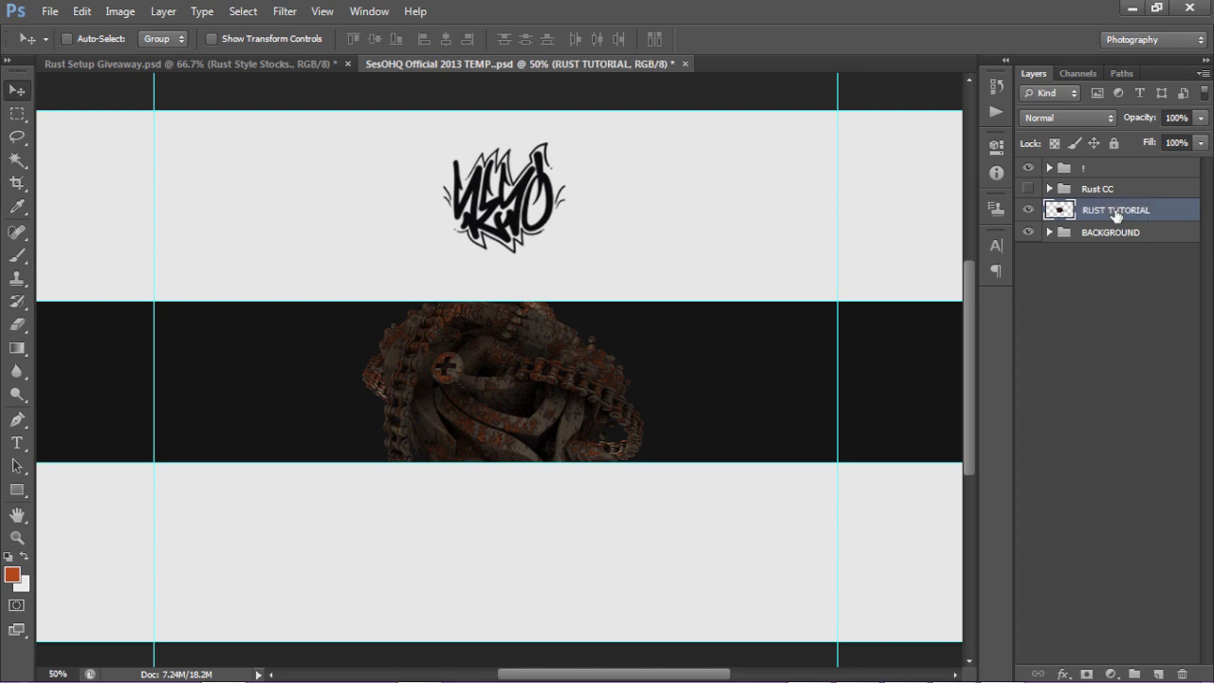
- Duplicate the RUST TUTORIAL layer and apply Glowing Edges to the copy with edge width 1, brightness 11, and smoothness 4
{"action": "key", "text": "ctrl+j"}
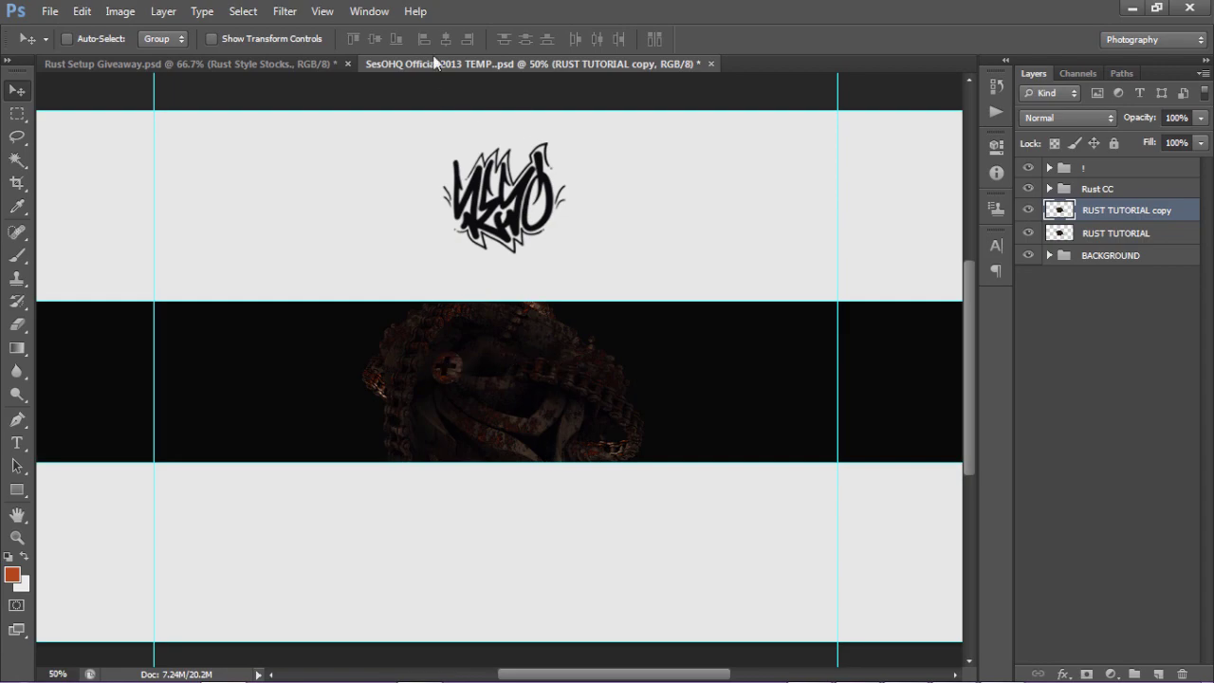
{"action": "left_click", "coordinate": [284, 10]}
{"action": "left_click", "coordinate": [318, 82]}
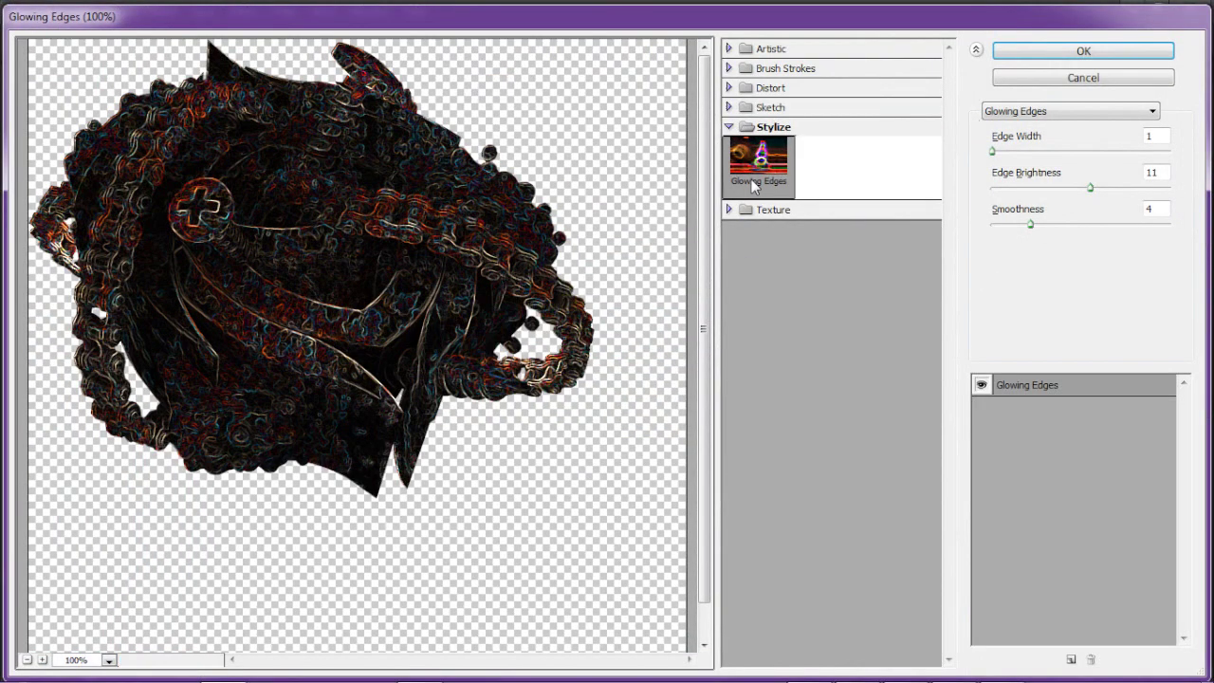
{"action": "left_click", "coordinate": [1157, 140]}
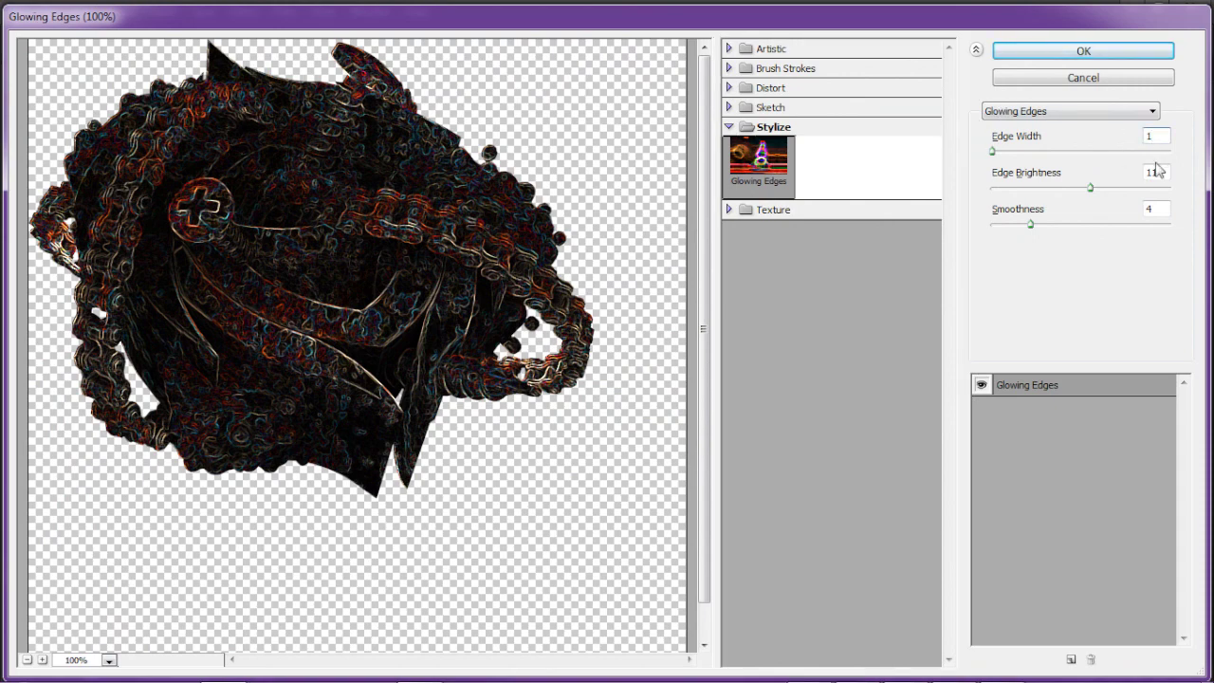
{"action": "left_click", "coordinate": [1119, 55]}
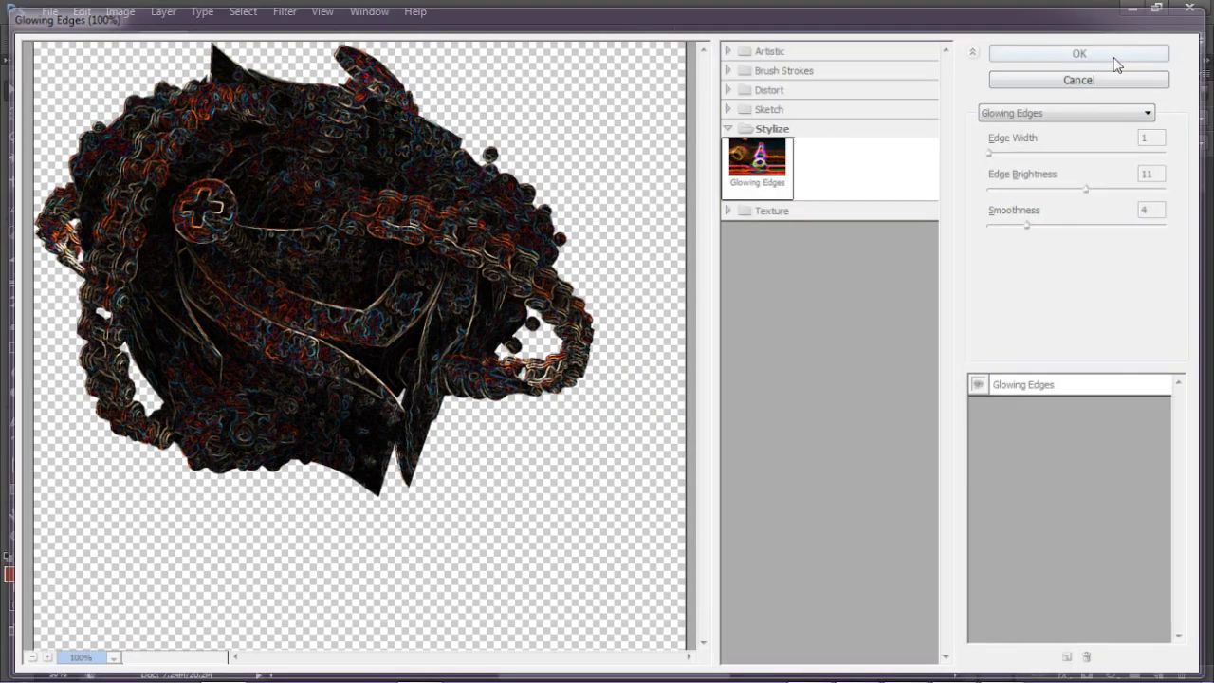
- Blend the RUST TUTORIAL copy layer in Screen mode at 12% opacity and compare the banner with the Rust CC group off and on
{"action": "left_click", "coordinate": [1073, 116]}
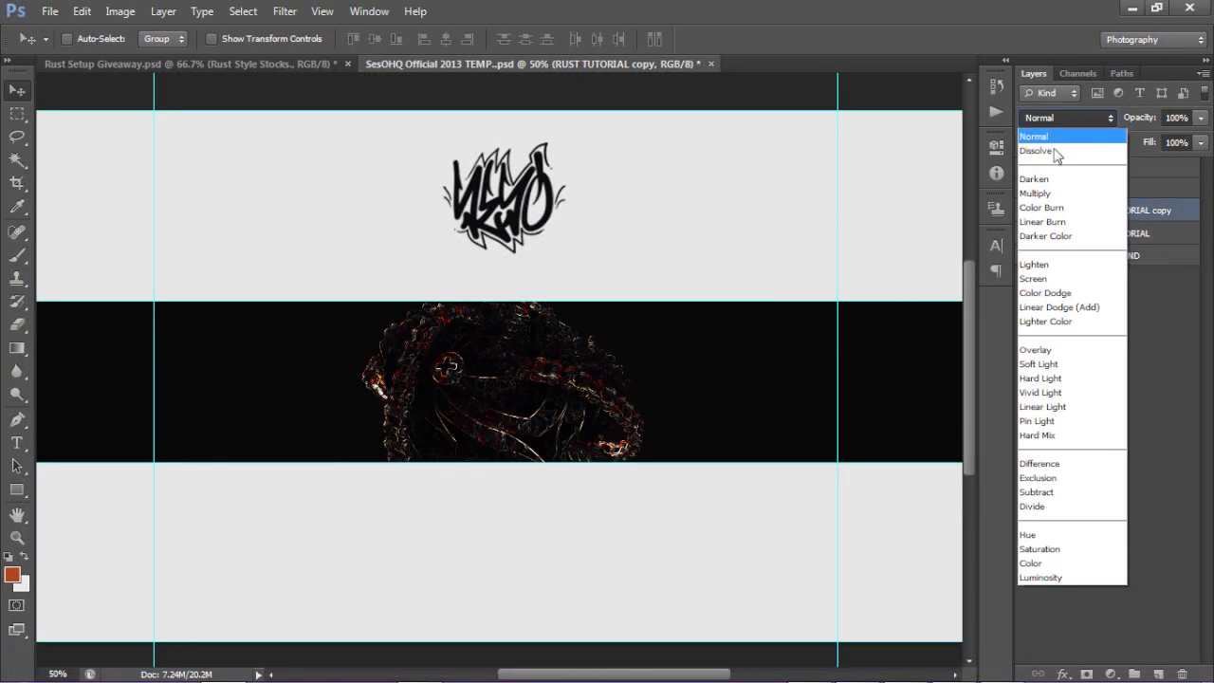
{"action": "left_click", "coordinate": [1053, 280]}
{"action": "left_click", "coordinate": [1200, 117]}
{"action": "left_click_drag", "start_coordinate": [1124, 134], "coordinate": [1121, 136]}
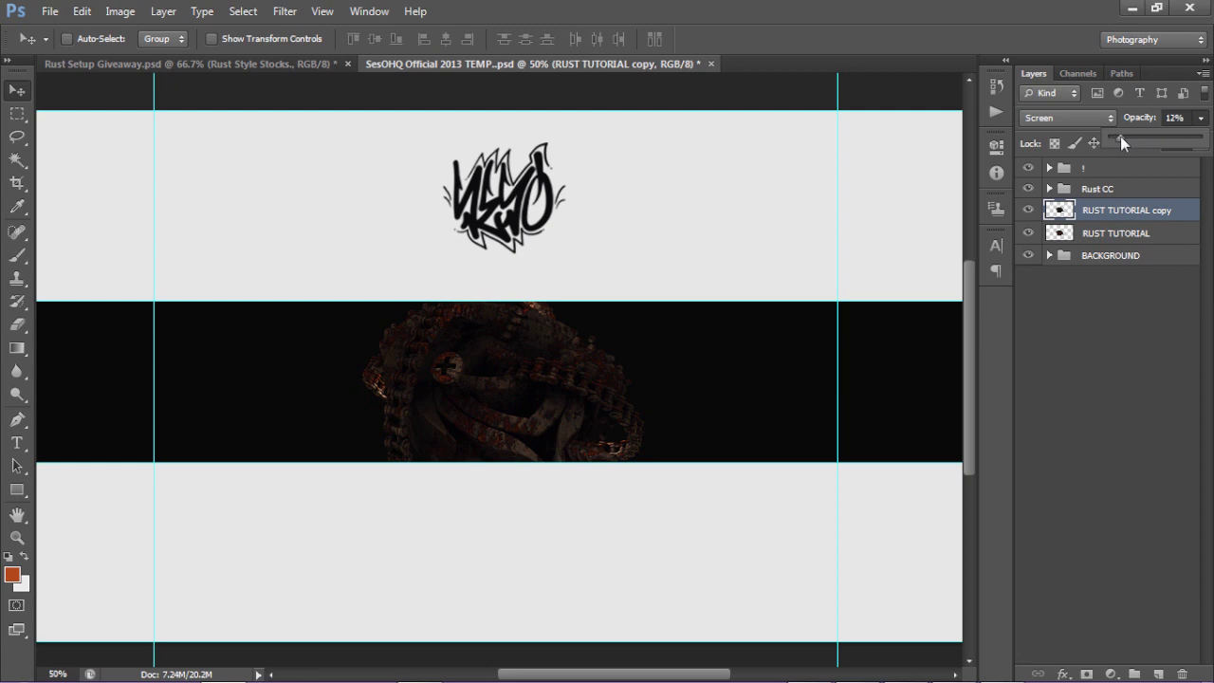
{"action": "left_click", "coordinate": [1097, 329]}
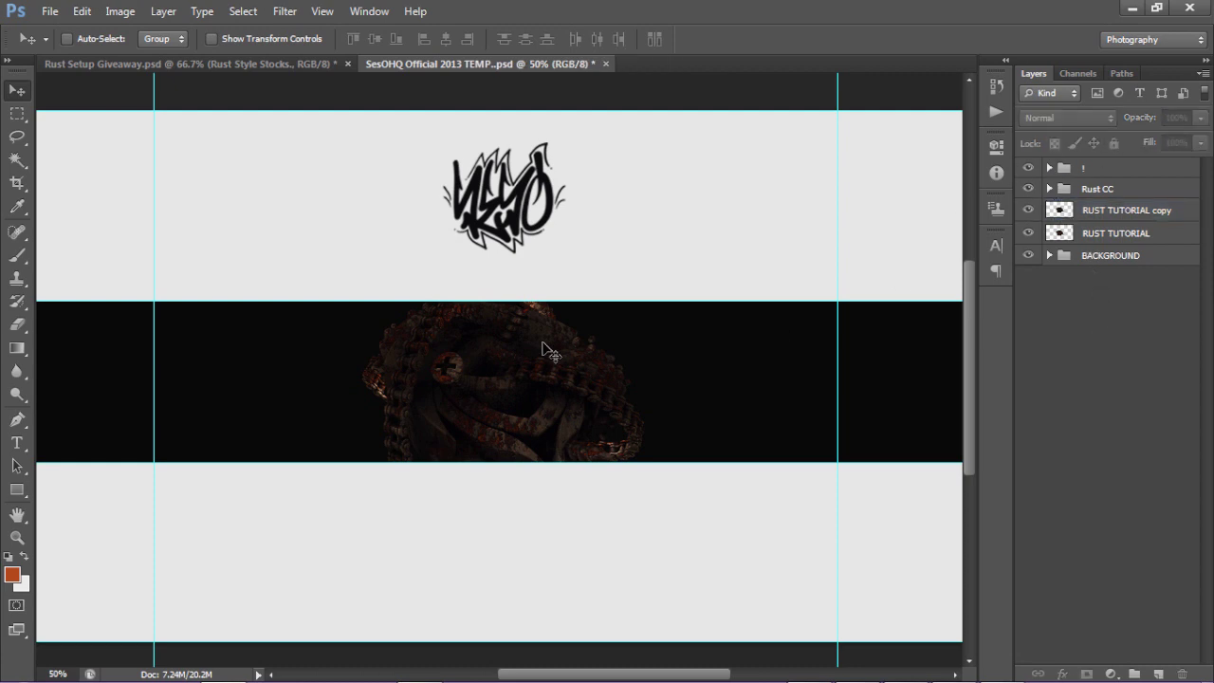
{"action": "left_click", "coordinate": [1029, 189]}
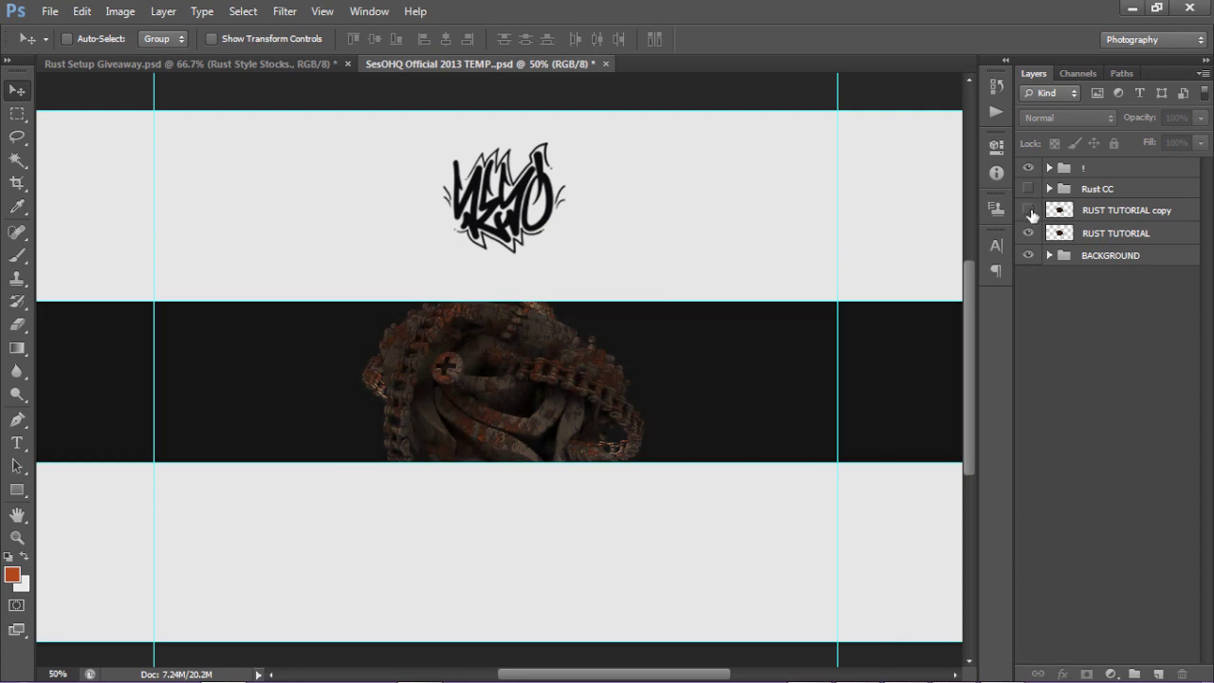
{"action": "left_click", "coordinate": [1029, 188]}
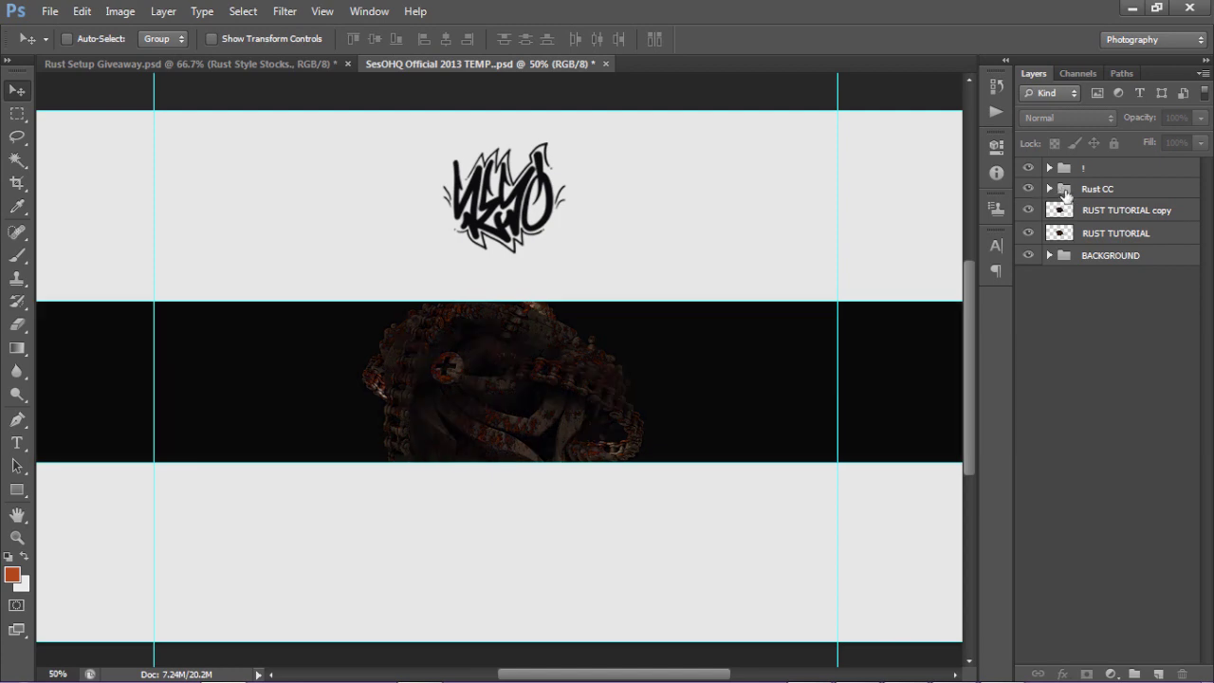
- Merge the RUST TUTORIAL copy layer with the RUST TUTORIAL layer
{"action": "left_click", "coordinate": [1096, 216]}
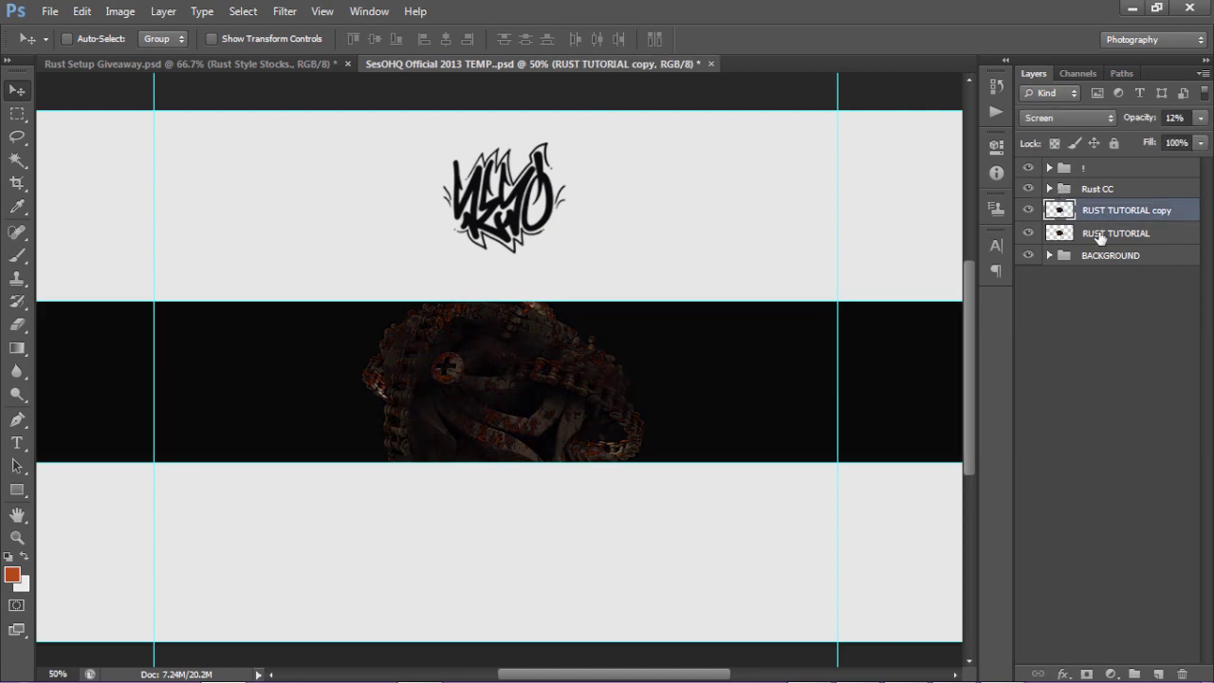
{"action": "left_click", "coordinate": [1098, 237], "text": "shift"}
{"action": "key", "text": "ctrl+e"}
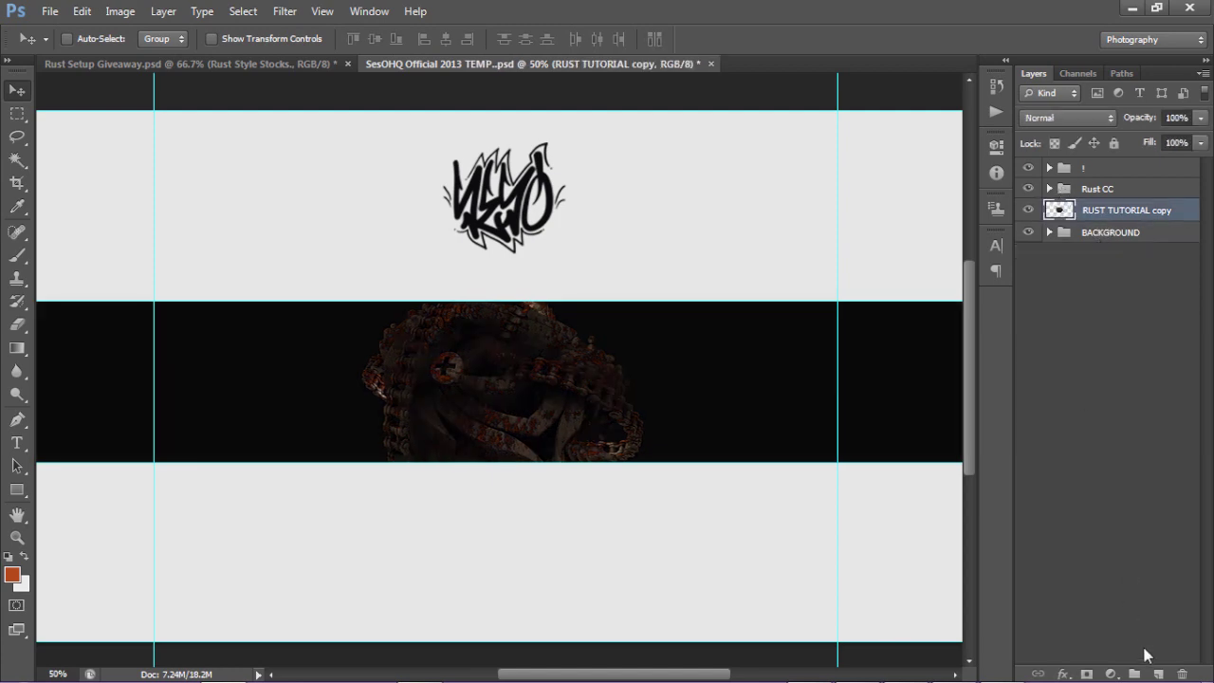
- Add a new layer above the merged emblem and choose a light grey foreground color for the Brush tool
{"action": "left_click", "coordinate": [1158, 674]}
{"action": "left_click", "coordinate": [25, 557]}
{"action": "left_click", "coordinate": [13, 574]}
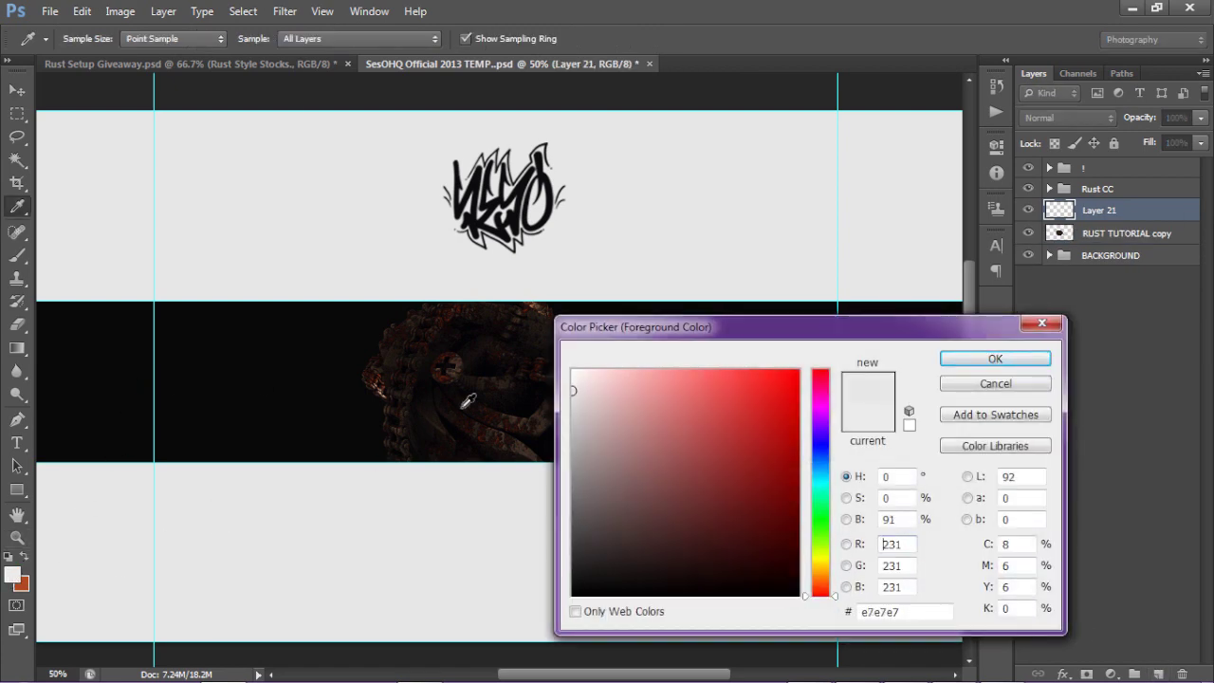
{"action": "mouse_move", "coordinate": [585, 382]}
{"action": "left_mouse_down"}
{"action": "mouse_move", "coordinate": [572, 376]}
{"action": "mouse_move", "coordinate": [572, 388]}
{"action": "left_mouse_up"}
{"action": "left_click", "coordinate": [995, 358]}
{"action": "key", "text": "b"}
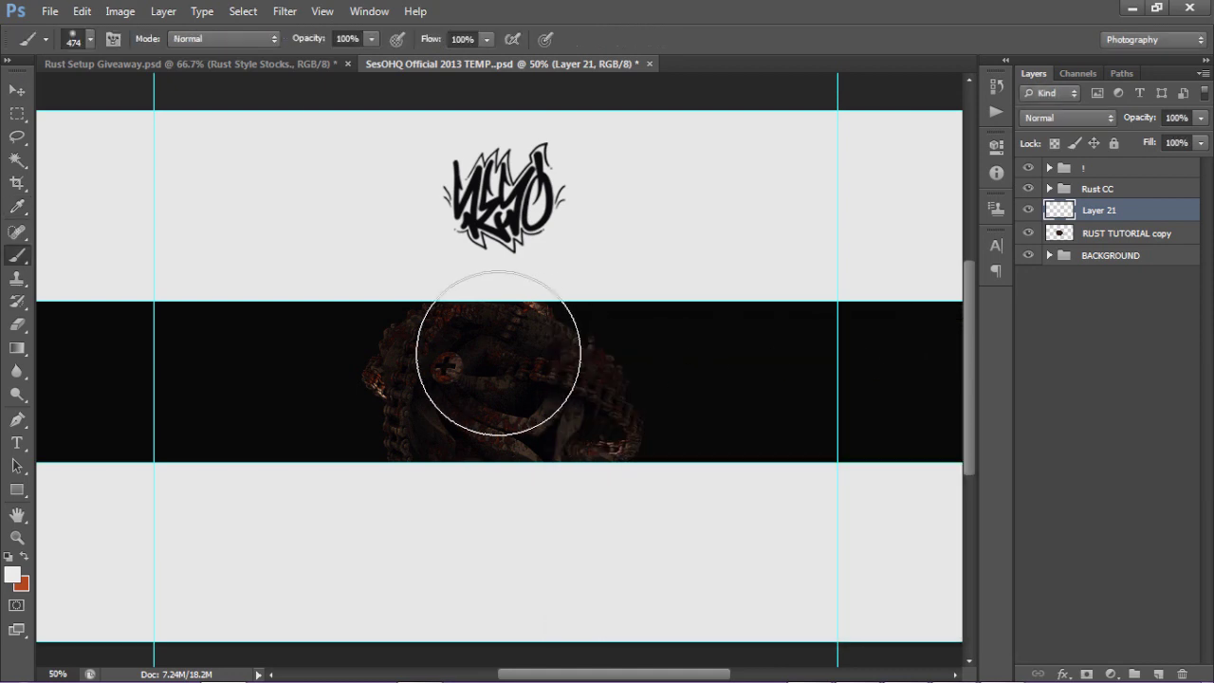
- Paint one soft 730 px light grey dab above the emblem's top and lower the layer's opacity to 6%
{"action": "mouse_move", "coordinate": [477, 361]}
{"action": "right_mouse_down", "text": "alt"}
{"action": "mouse_move", "coordinate": [532, 370]}
{"action": "mouse_move", "coordinate": [501, 360]}
{"action": "mouse_move", "coordinate": [580, 337]}
{"action": "mouse_move", "coordinate": [466, 336]}
{"action": "mouse_move", "coordinate": [658, 338]}
{"action": "mouse_move", "coordinate": [442, 344]}
{"action": "mouse_move", "coordinate": [577, 342]}
{"action": "mouse_move", "coordinate": [503, 347]}
{"action": "right_mouse_up", "text": "alt"}
{"action": "mouse_move", "coordinate": [459, 121]}
{"action": "right_mouse_down", "text": "alt"}
{"action": "mouse_move", "coordinate": [466, 544]}
{"action": "mouse_move", "coordinate": [444, 2]}
{"action": "right_mouse_up", "text": "alt"}
{"action": "mouse_move", "coordinate": [458, 357]}
{"action": "right_mouse_down", "text": "alt"}
{"action": "mouse_move", "coordinate": [465, 71]}
{"action": "mouse_move", "coordinate": [489, 8]}
{"action": "mouse_move", "coordinate": [480, 45]}
{"action": "right_mouse_up", "text": "alt"}
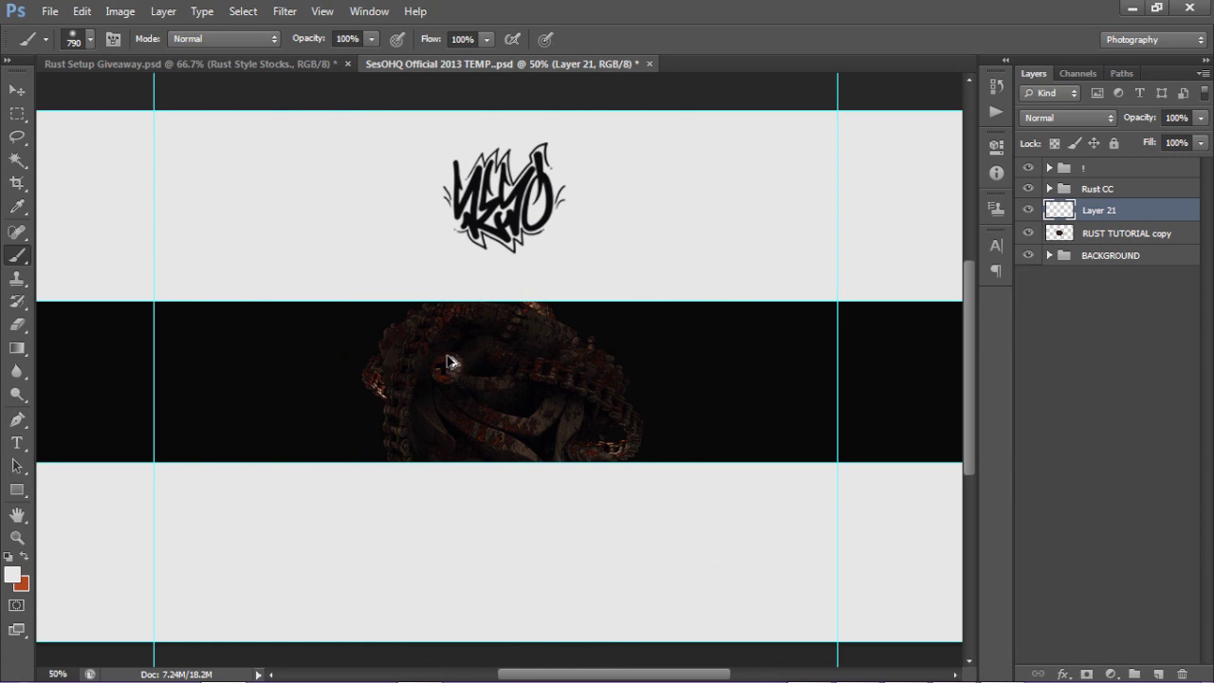
{"action": "right_click_drag", "start_coordinate": [537, 364], "coordinate": [519, 338], "text": "alt"}
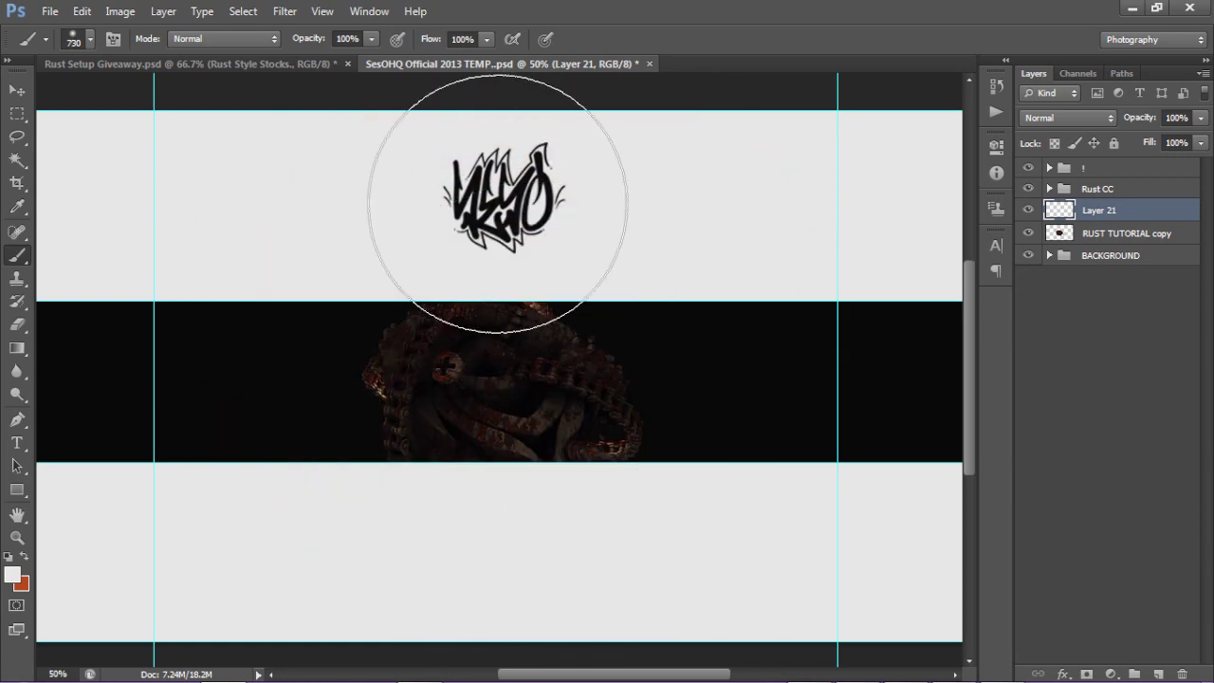
{"action": "left_click", "coordinate": [506, 197]}
{"action": "key", "text": "v"}
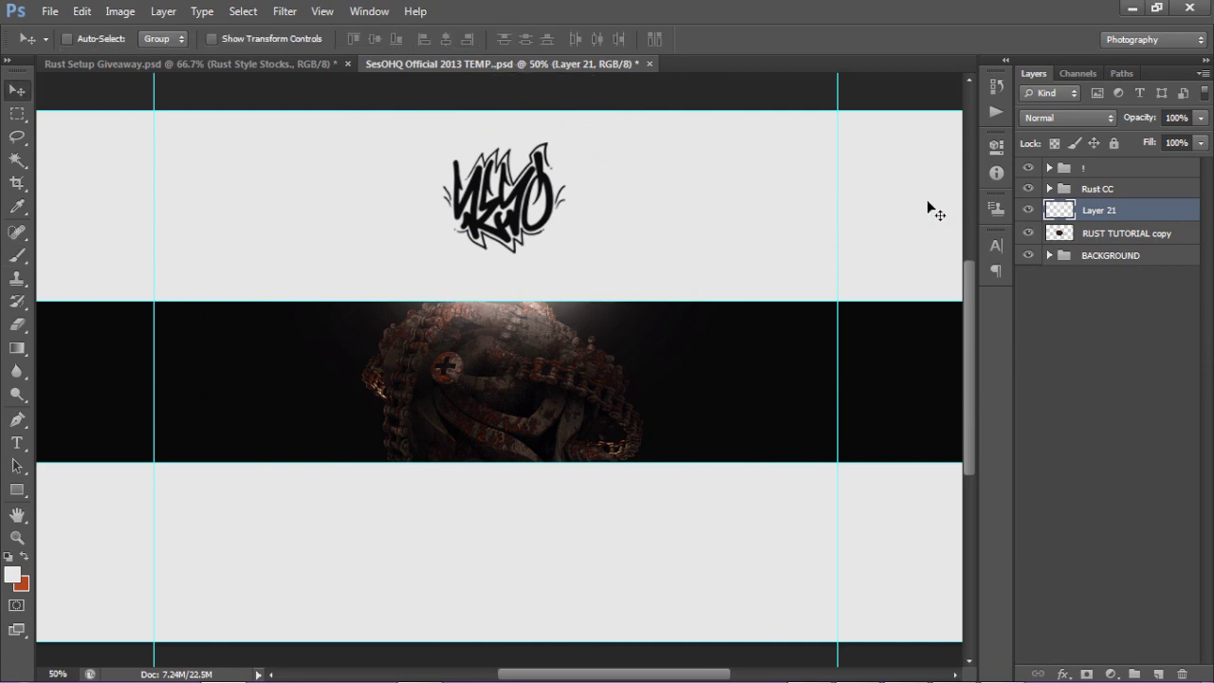
{"action": "left_click", "coordinate": [1200, 117]}
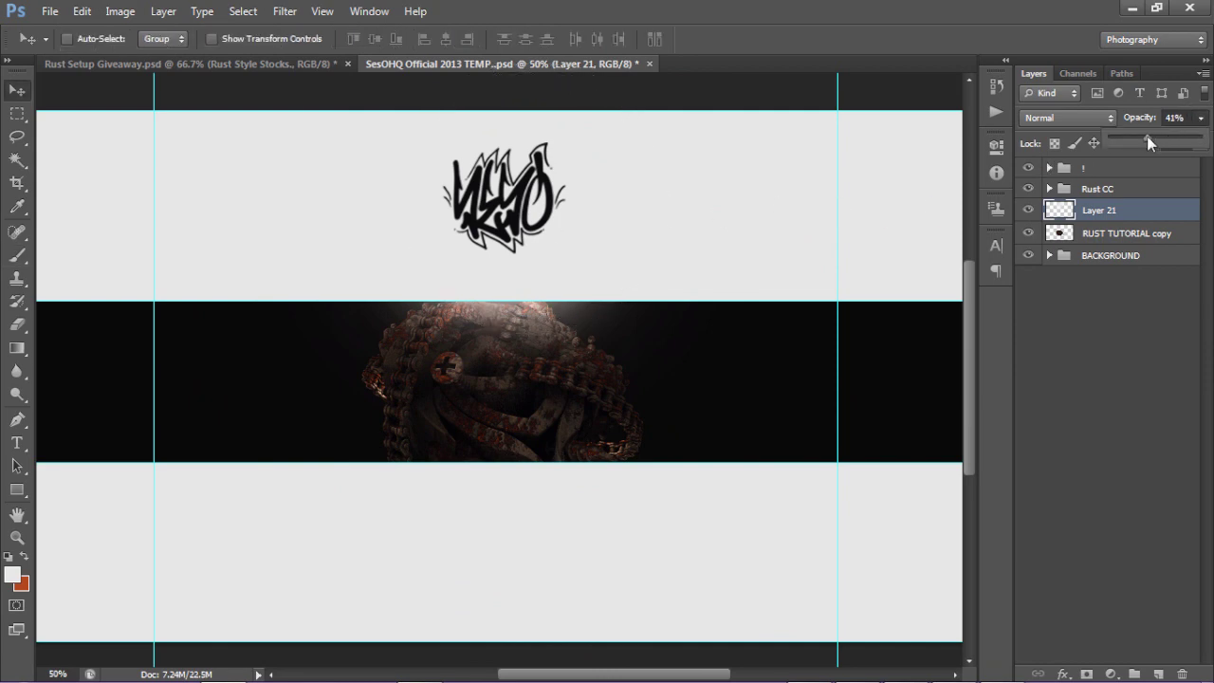
{"action": "left_click_drag", "start_coordinate": [1136, 137], "coordinate": [1116, 137]}
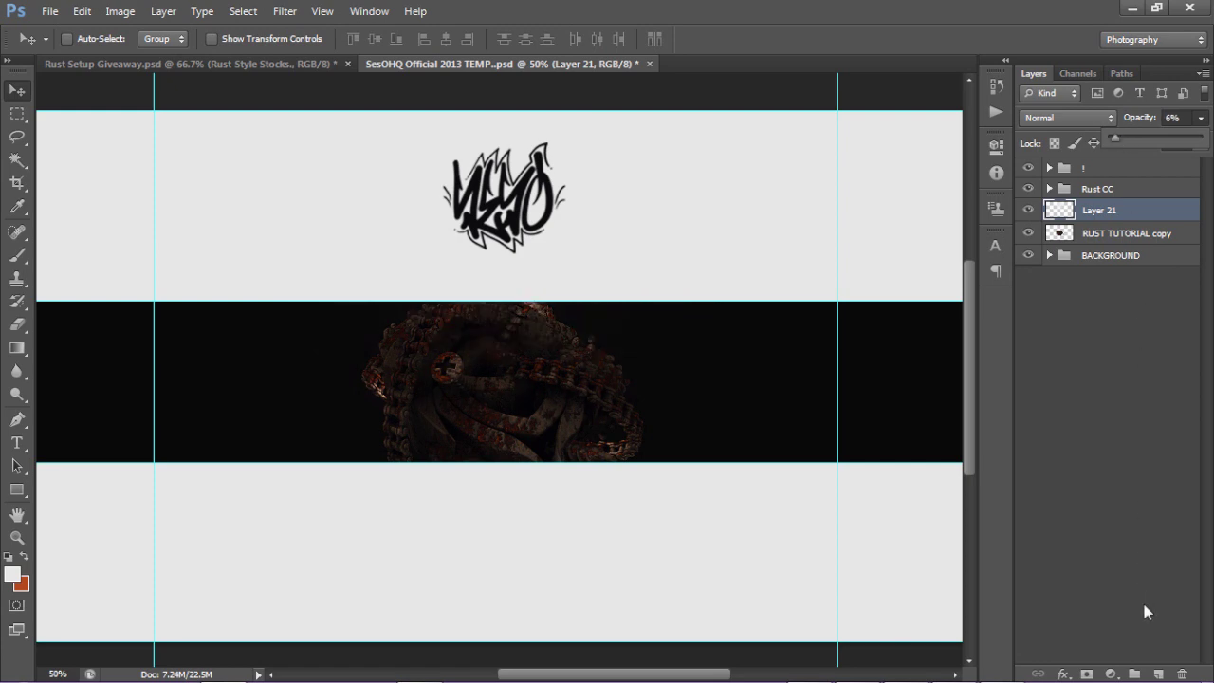
- Add another new layer above Layer 21 and pick a rust orange foreground color
{"action": "left_click", "coordinate": [1158, 674]}
{"action": "left_click", "coordinate": [26, 557]}
{"action": "left_click", "coordinate": [11, 574]}
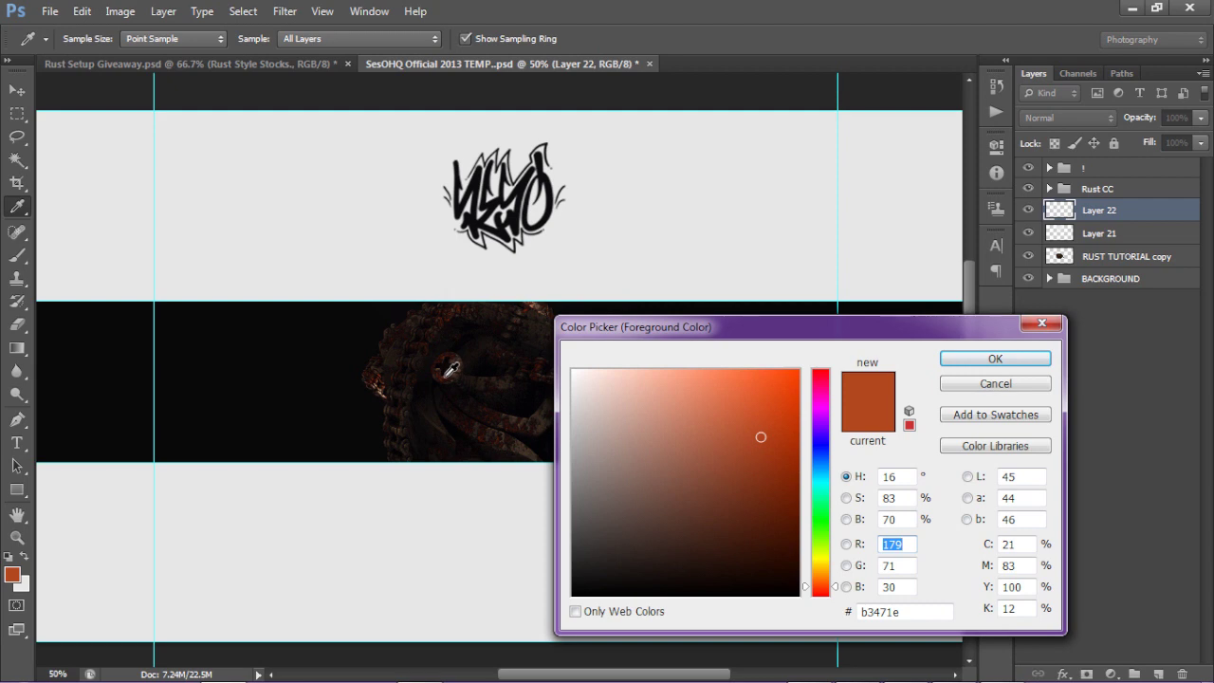
{"action": "left_click", "coordinate": [419, 378]}
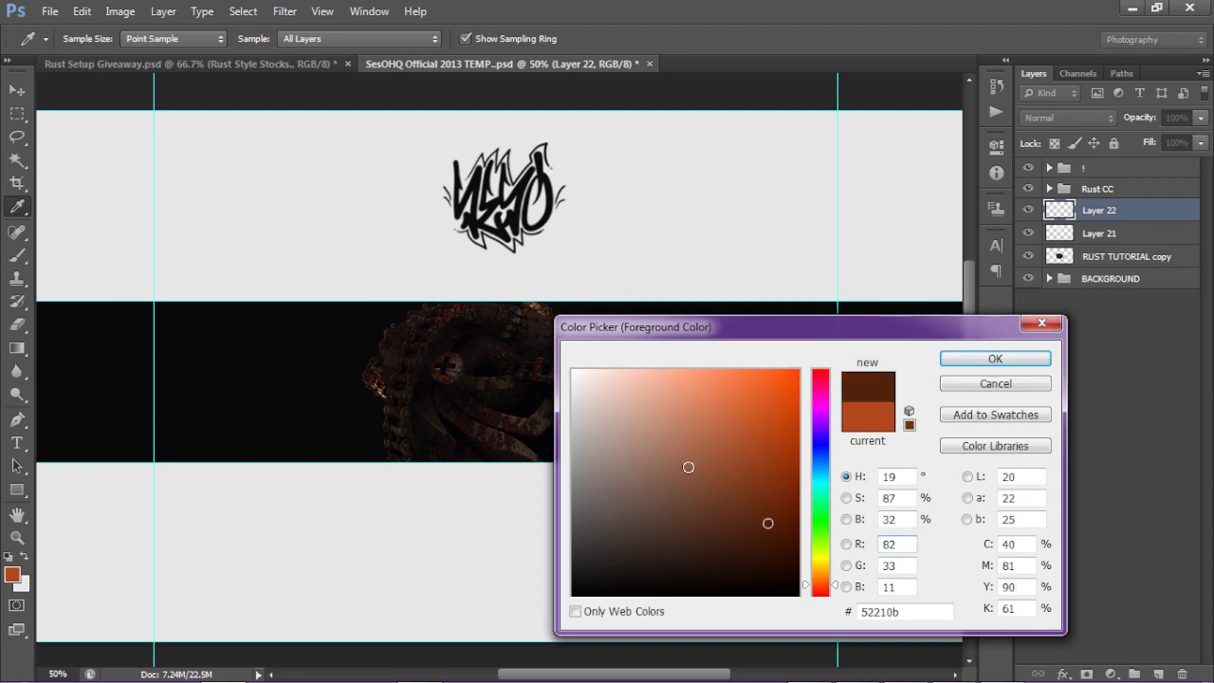
{"action": "left_click", "coordinate": [754, 443]}
{"action": "left_click", "coordinate": [982, 359]}
{"action": "key", "text": "v"}
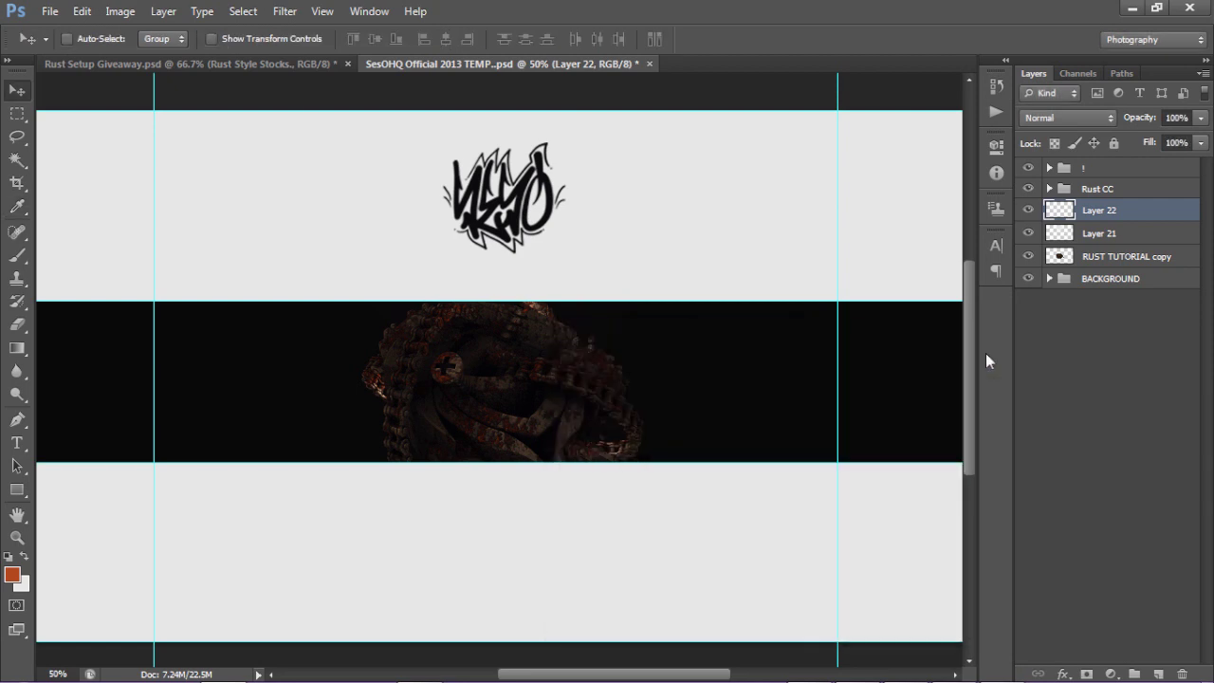
- Paint one soft rust orange dab below the emblem, shift it slightly left, and set its layer to 17% opacity
{"action": "key", "text": "b"}
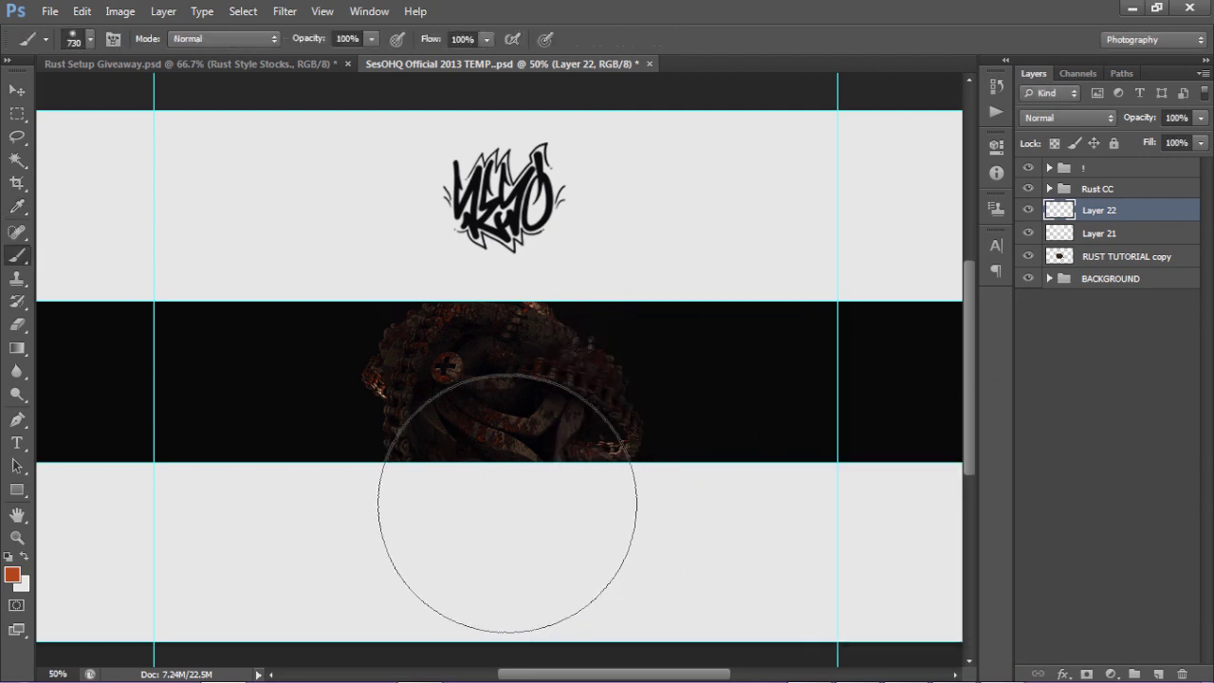
{"action": "left_click", "coordinate": [508, 503]}
{"action": "key", "text": "v"}
{"action": "left_click", "coordinate": [1200, 118]}
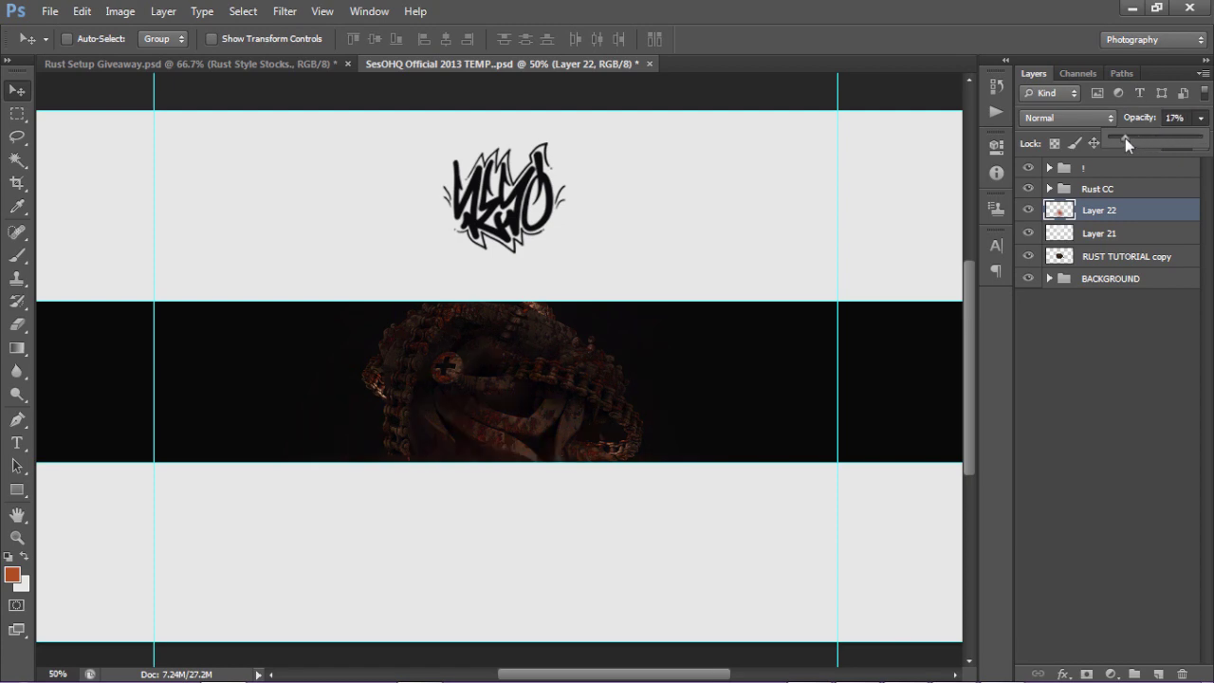
{"action": "left_click", "coordinate": [566, 368]}
{"action": "left_click_drag", "start_coordinate": [568, 368], "coordinate": [566, 368]}
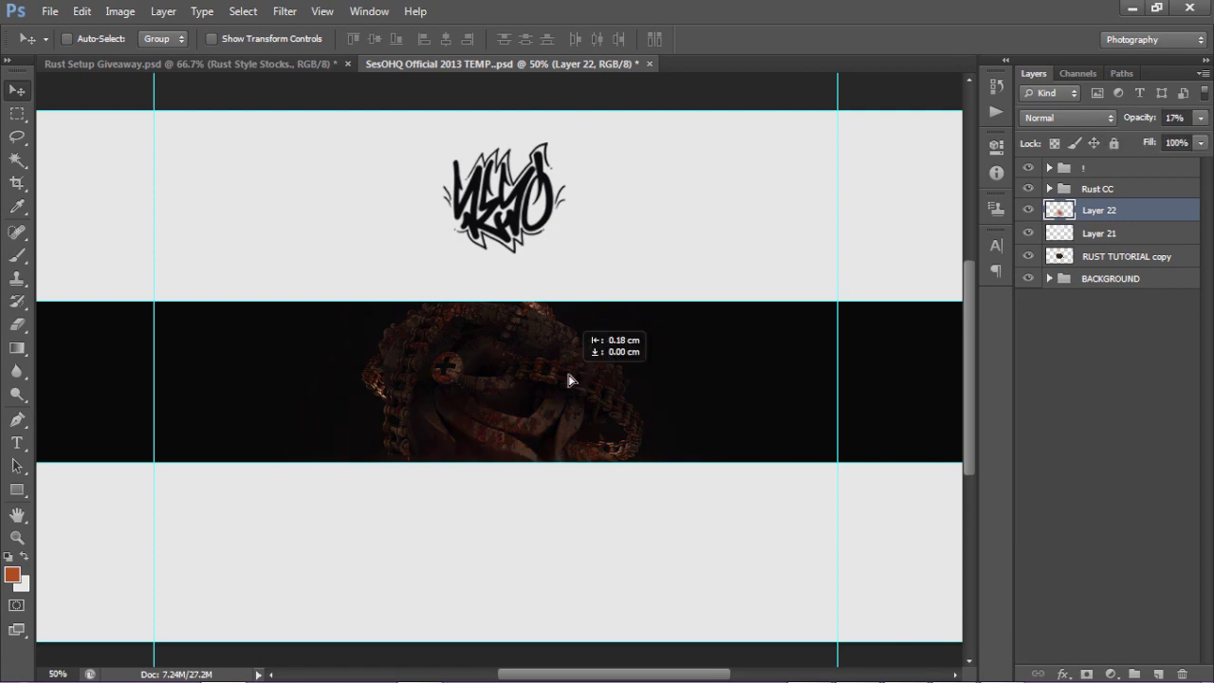
{"action": "left_click", "coordinate": [1028, 210]}
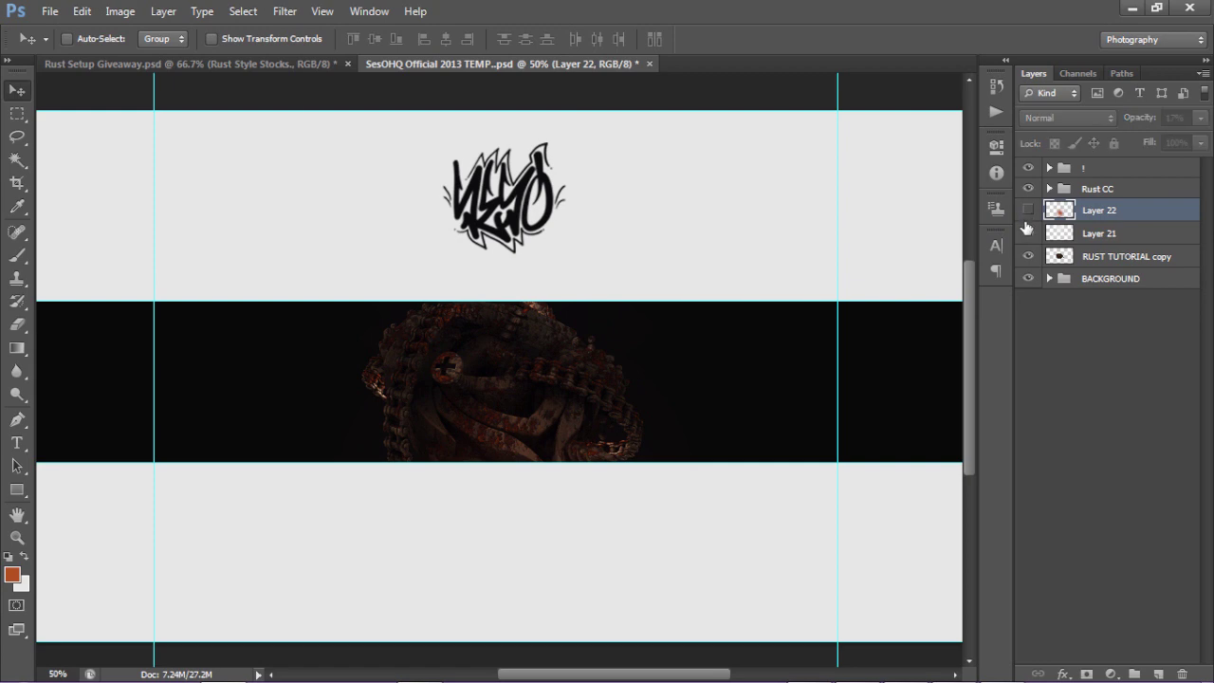
{"action": "left_click", "coordinate": [1027, 210]}
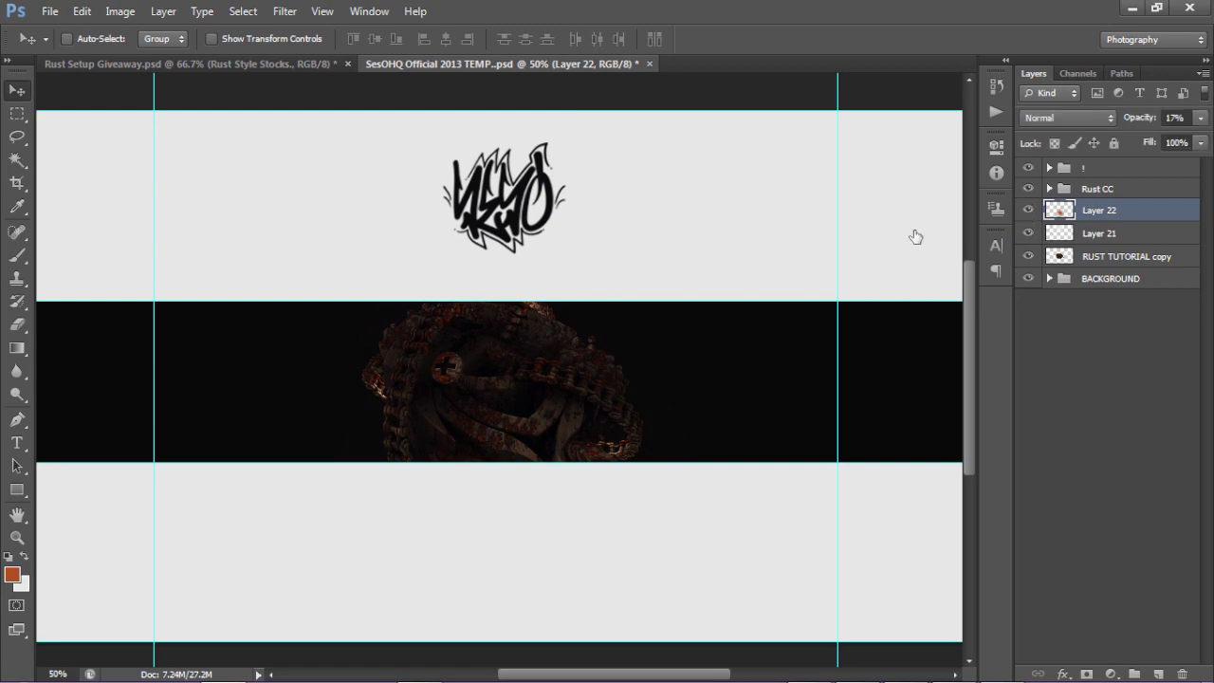
- Copy the SesO Grunges 5 layer from Rust Setup Giveaway.psd into the SesOHQ document directly above the BACKGROUND group
{"action": "left_click", "coordinate": [1119, 280]}
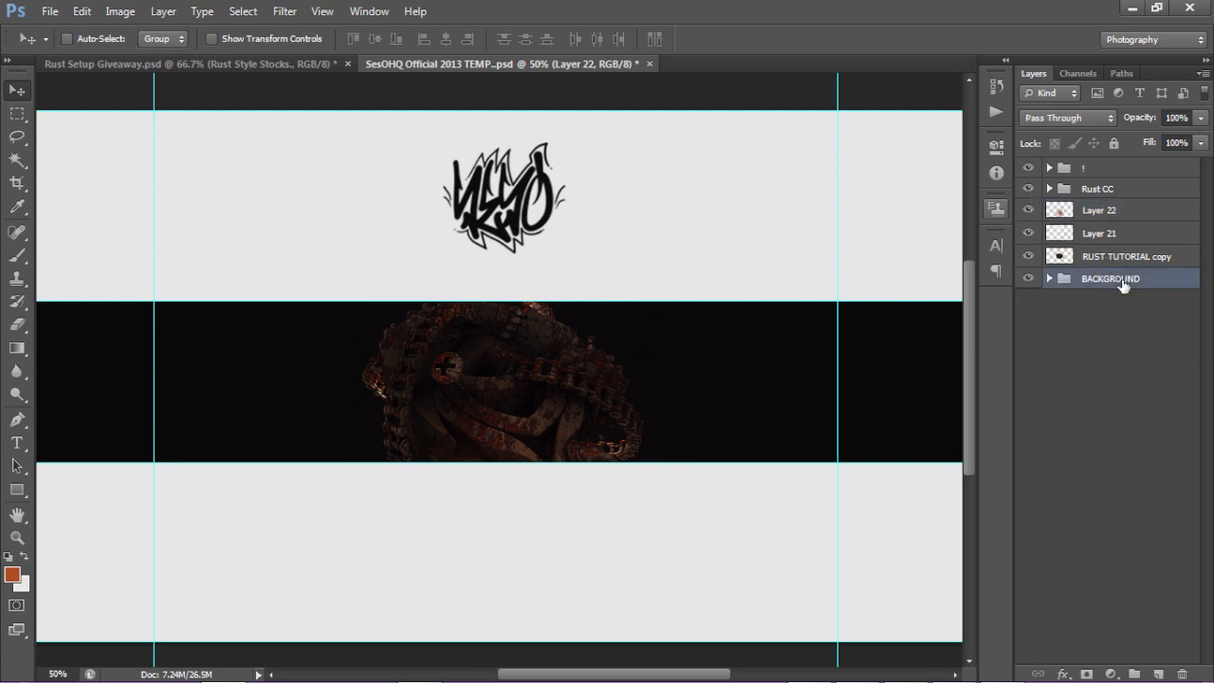
{"action": "left_click", "coordinate": [131, 65]}
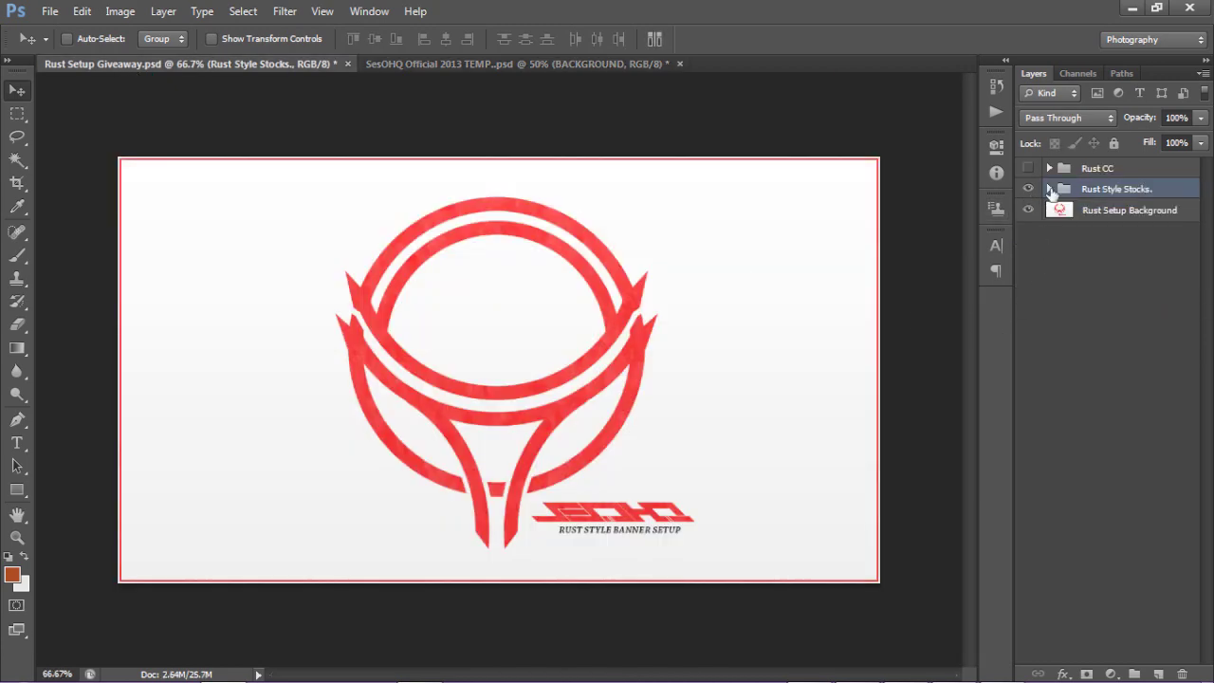
{"action": "left_click", "coordinate": [1049, 188]}
{"action": "left_click", "coordinate": [1030, 372]}
{"action": "left_click_drag", "start_coordinate": [650, 371], "coordinate": [433, 342], "text": "ctrl"}
{"action": "key", "text": "ctrl+minus"}
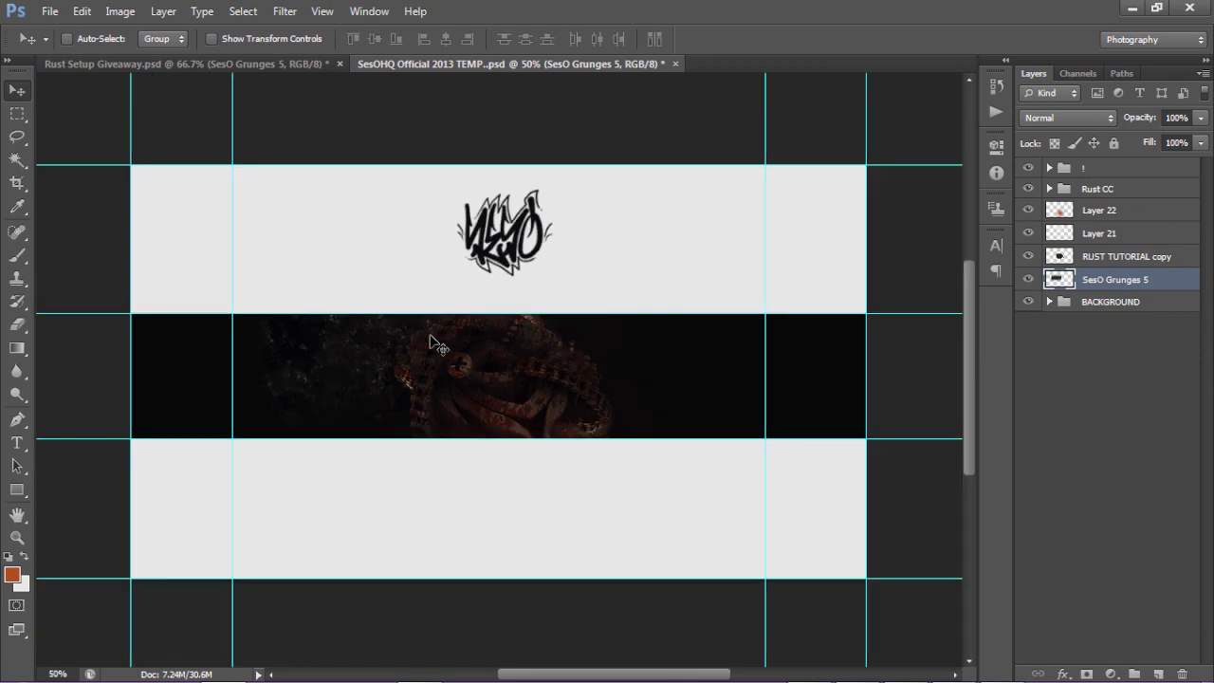
- Place SesO Grunges 5 at the left end of the dark strip and duplicate it twice to cover the full width
{"action": "left_click_drag", "start_coordinate": [304, 369], "coordinate": [300, 375]}
{"action": "left_click_drag", "start_coordinate": [320, 374], "coordinate": [744, 378], "text": "alt"}
{"action": "key", "text": "ctrl+z"}
{"action": "left_click_drag", "start_coordinate": [543, 369], "coordinate": [714, 370]}
- Merge the three SesO Grunges 5 layers and set the merged layer's opacity to 27%
{"action": "left_click", "coordinate": [1089, 325], "text": "shift"}
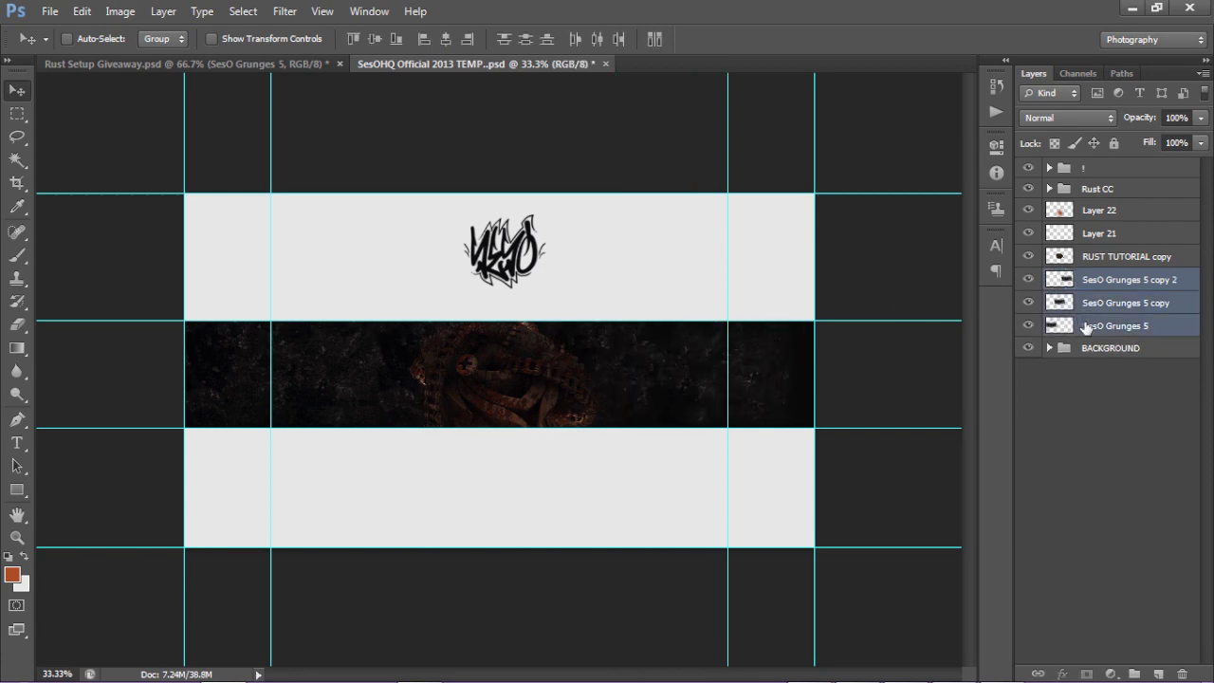
{"action": "key", "text": "ctrl+e"}
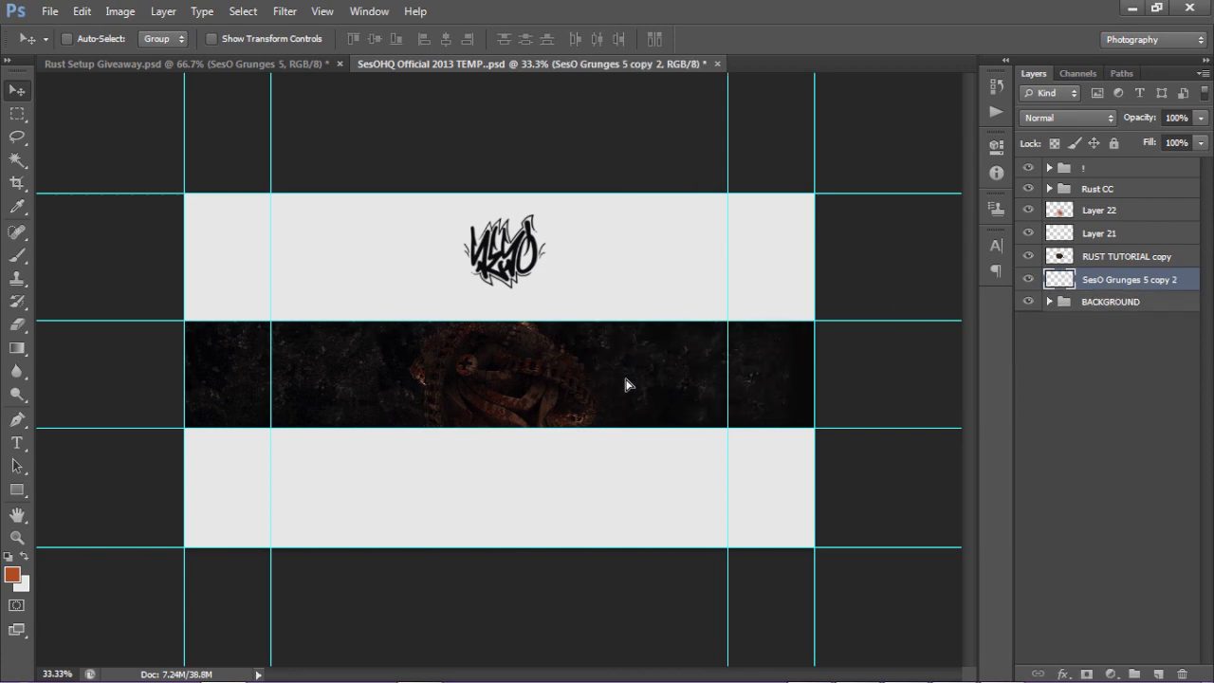
{"action": "left_click", "coordinate": [1200, 117]}
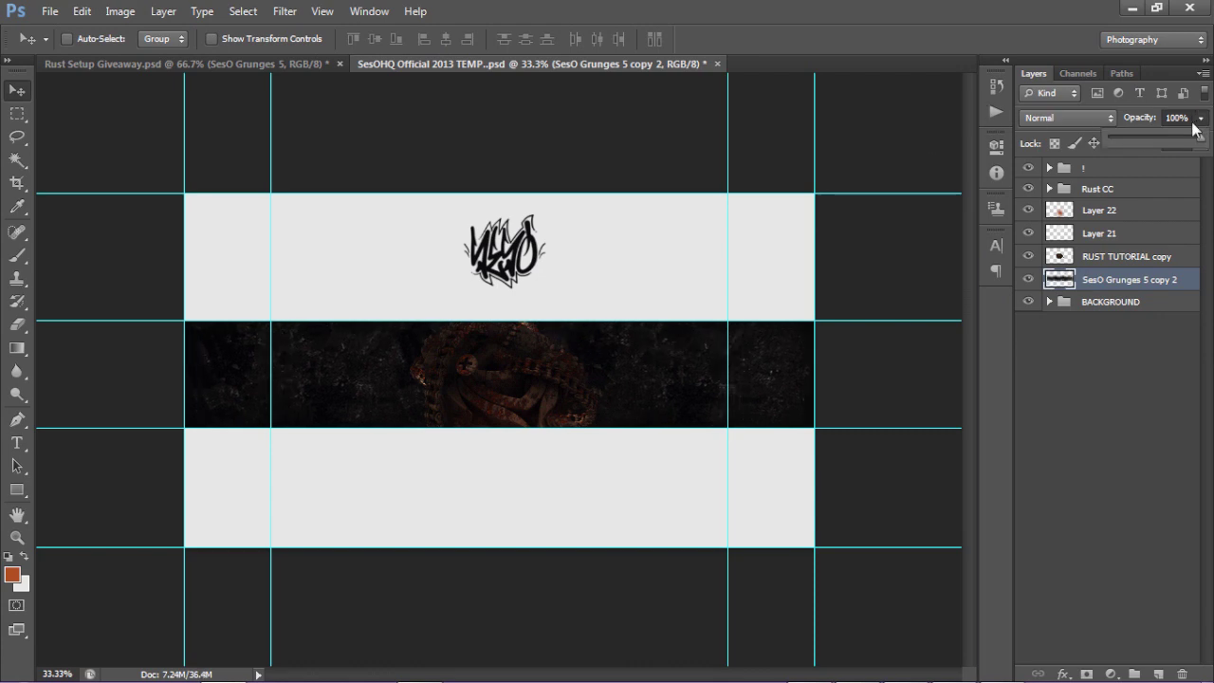
{"action": "left_click", "coordinate": [1182, 117]}
{"action": "scroll", "coordinate": [1189, 118], "scroll_direction": "up", "scroll_amount": 4}
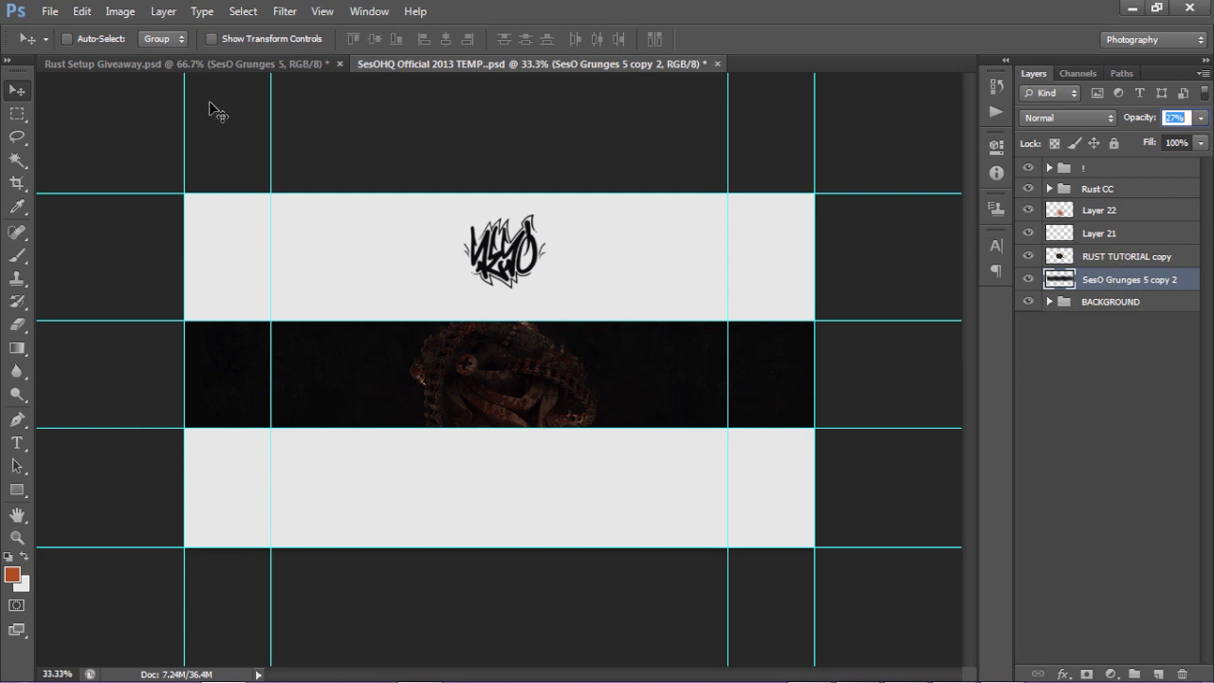
- In Rust Setup Giveaway.psd, show SesOs Stocks 4 instead of SesO Grunges 5, move it slightly up, and set its opacity to 100%
{"action": "left_click", "coordinate": [211, 64]}
{"action": "left_click", "coordinate": [209, 64]}
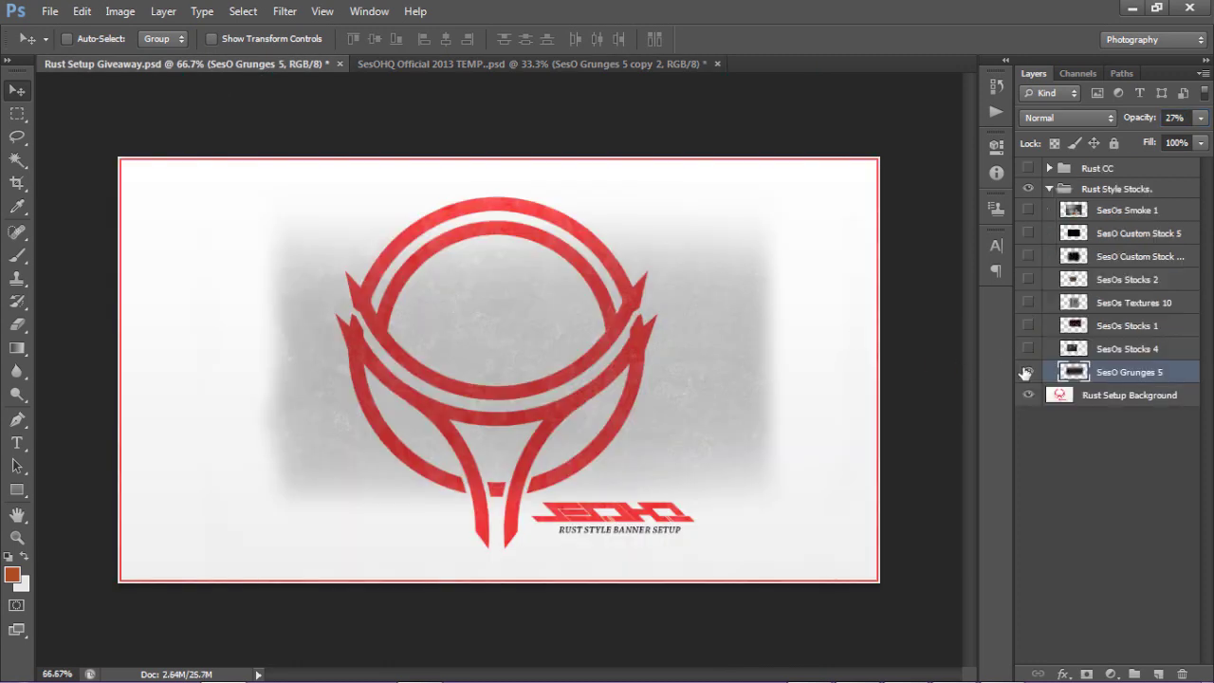
{"action": "left_click", "coordinate": [1025, 373]}
{"action": "left_click", "coordinate": [1029, 349]}
{"action": "left_click", "coordinate": [1127, 349]}
{"action": "left_click_drag", "start_coordinate": [569, 352], "coordinate": [611, 303]}
{"action": "left_click", "coordinate": [1201, 119]}
{"action": "left_click", "coordinate": [1195, 136]}
- Preview the SesOs Stocks 1 and SesOs Textures 10 layers by briefly showing each one
{"action": "left_click", "coordinate": [1120, 325]}
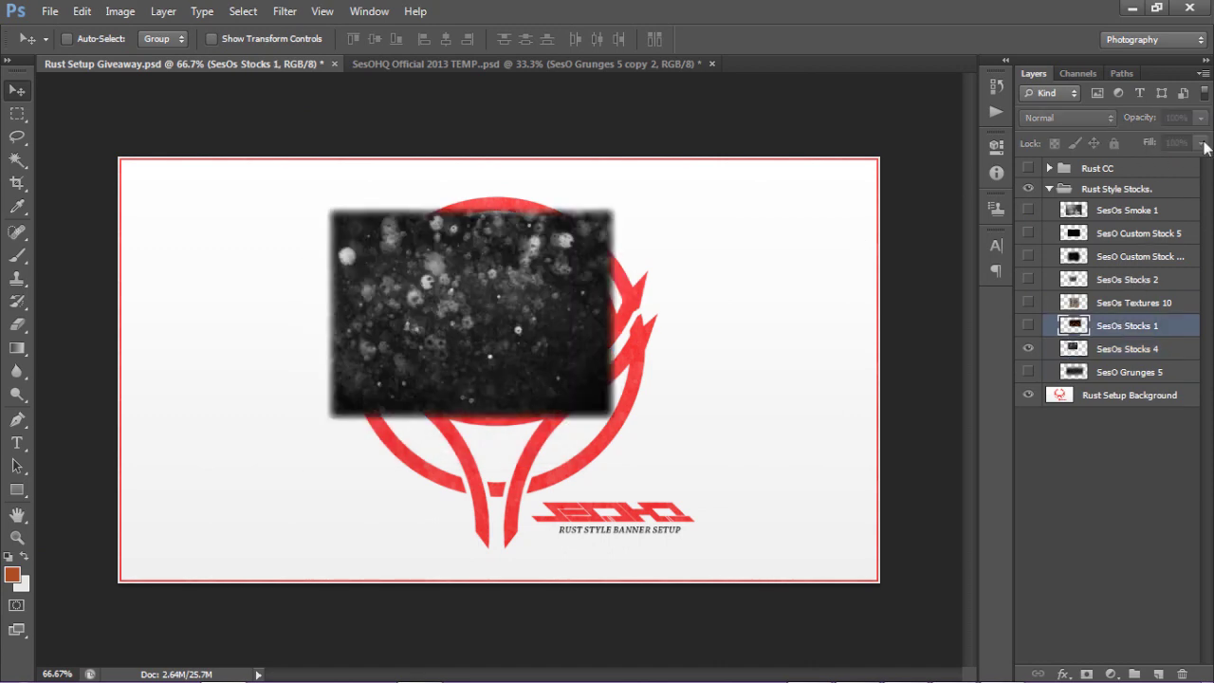
{"action": "left_click", "coordinate": [1028, 325]}
{"action": "left_click", "coordinate": [1028, 326]}
{"action": "left_click", "coordinate": [1028, 303]}
{"action": "left_click", "coordinate": [1028, 302]}
- Set the SesOs Stocks 2 layer's opacity to 80% and hide the layer again
{"action": "left_click", "coordinate": [1028, 279]}
{"action": "left_click", "coordinate": [1117, 279]}
{"action": "left_click", "coordinate": [1200, 119]}
{"action": "left_click", "coordinate": [1187, 139]}
{"action": "left_click", "coordinate": [1028, 279]}
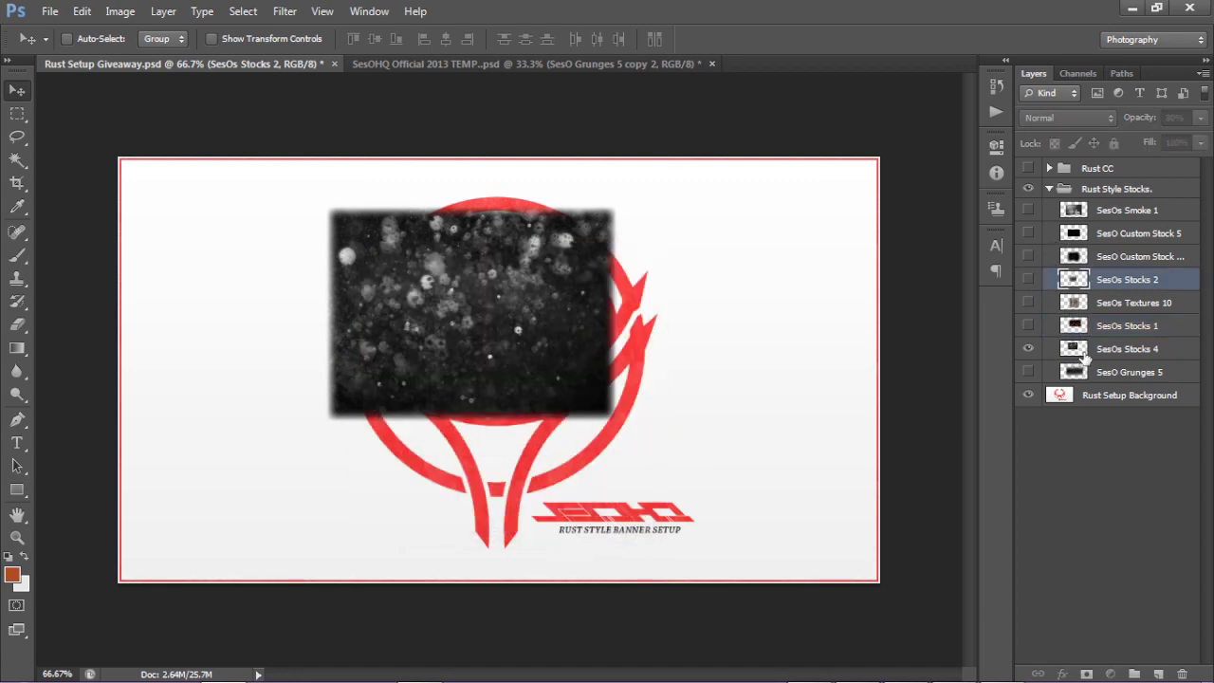
- Copy SesOs Stocks 4 into the SesOHQ document above the grunge layer and duplicate it six times across the dark strip
{"action": "left_click", "coordinate": [1126, 348]}
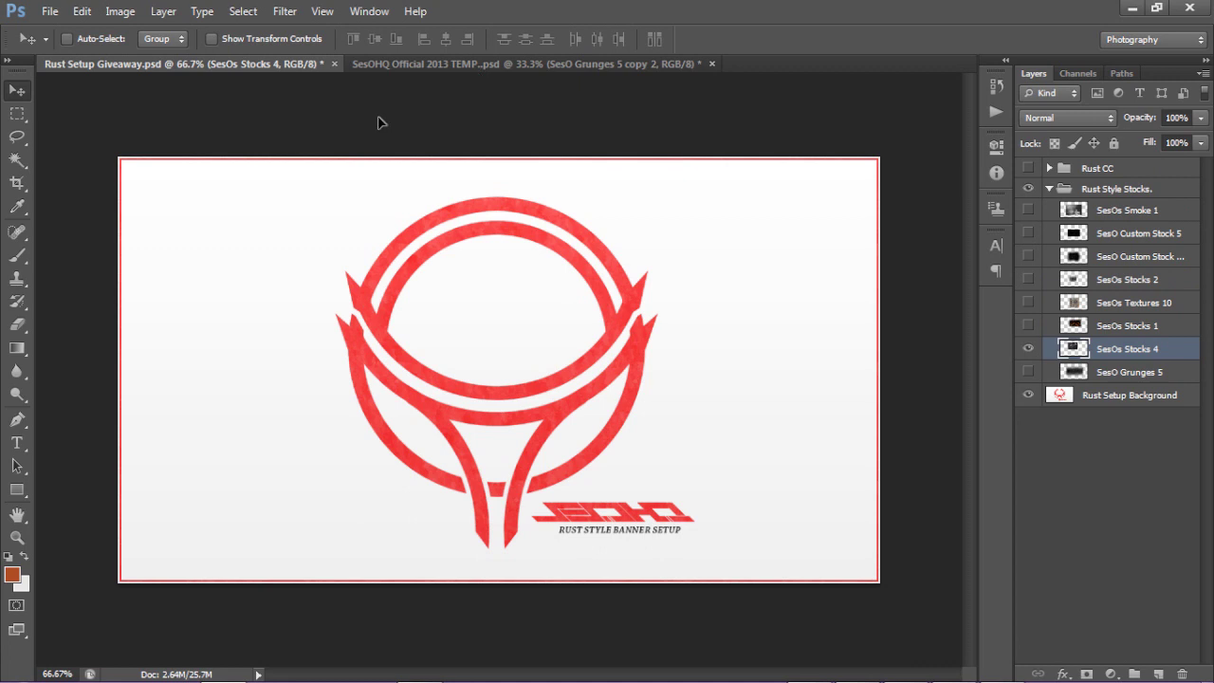
{"action": "key", "text": "ctrl+Tab"}
{"action": "left_click_drag", "start_coordinate": [300, 396], "coordinate": [465, 385]}
{"action": "left_click_drag", "start_coordinate": [637, 386], "coordinate": [795, 382], "text": "alt"}
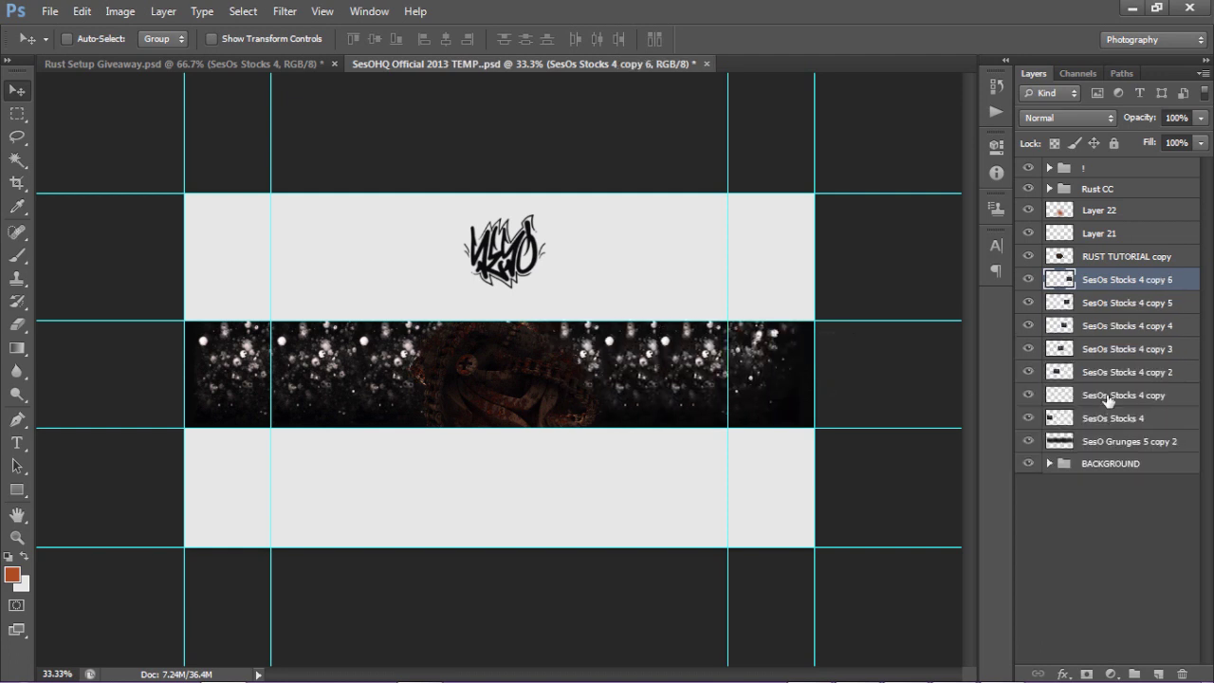
- Merge all SesOs Stocks 4 layers into one layer
{"action": "left_click", "coordinate": [1108, 396], "text": "shift"}
{"action": "key", "text": "ctrl+e"}
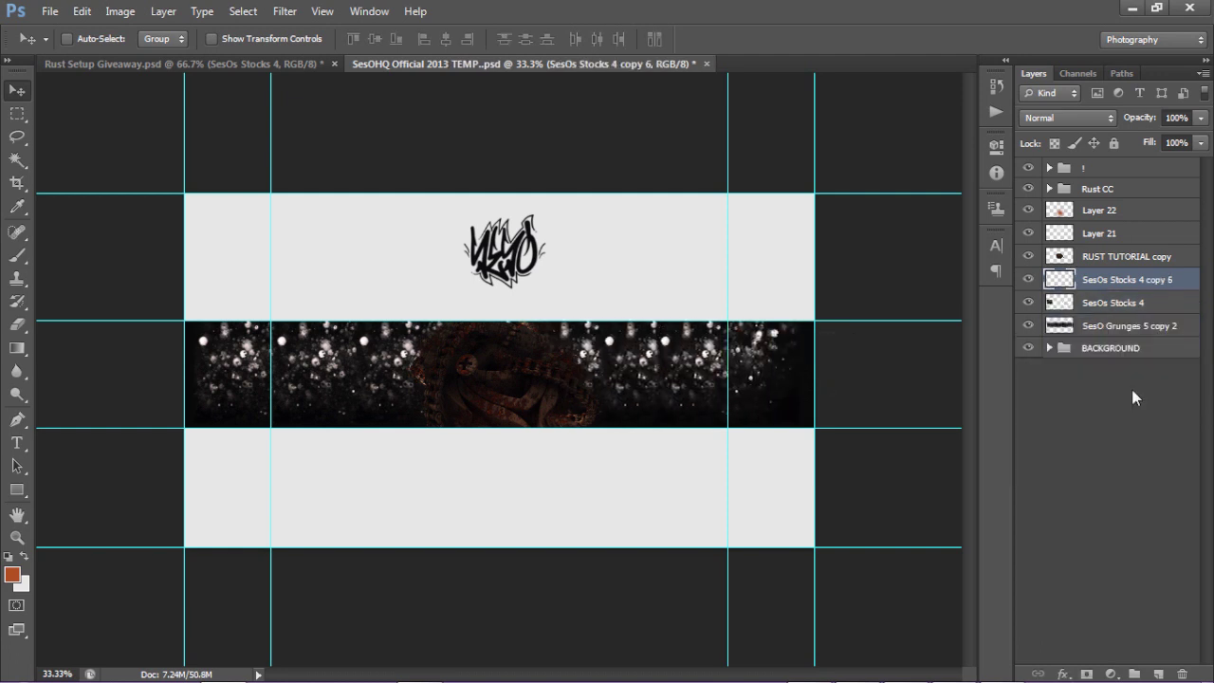
{"action": "left_click", "coordinate": [1129, 303], "text": "shift"}
{"action": "key", "text": "ctrl+e"}
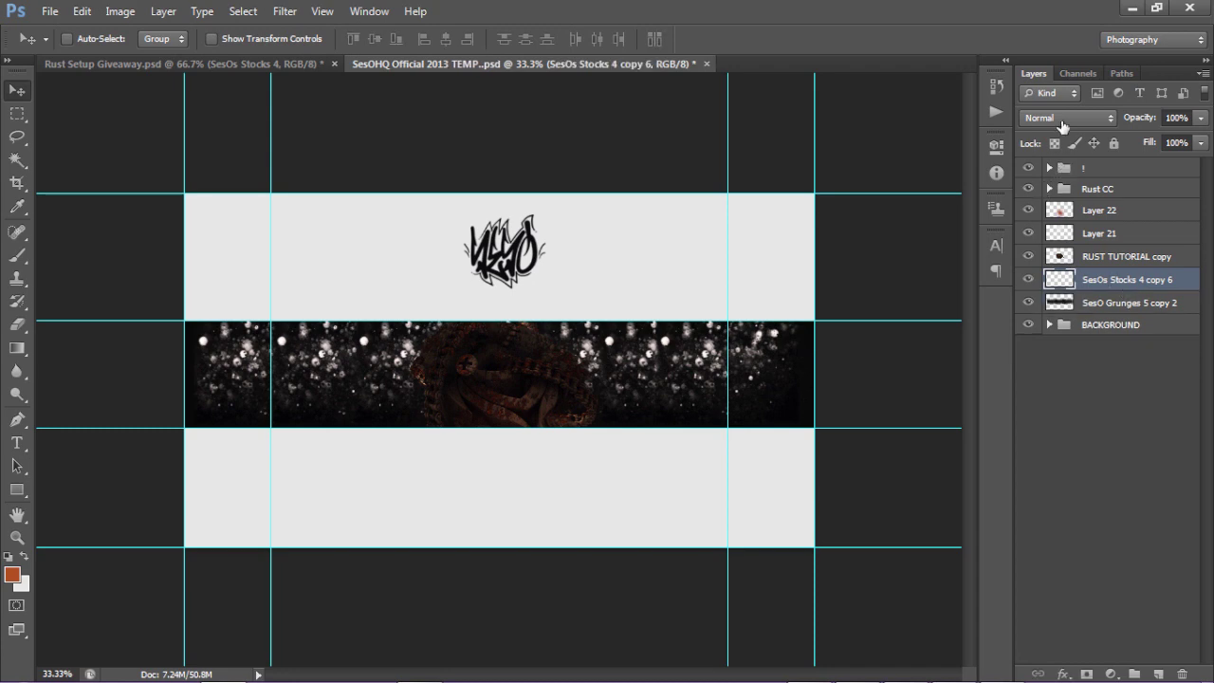
- Set the merged SesOs Stocks 4 layer to Screen blending at 12% opacity
{"action": "left_click", "coordinate": [1063, 121]}
{"action": "left_click", "coordinate": [1036, 265]}
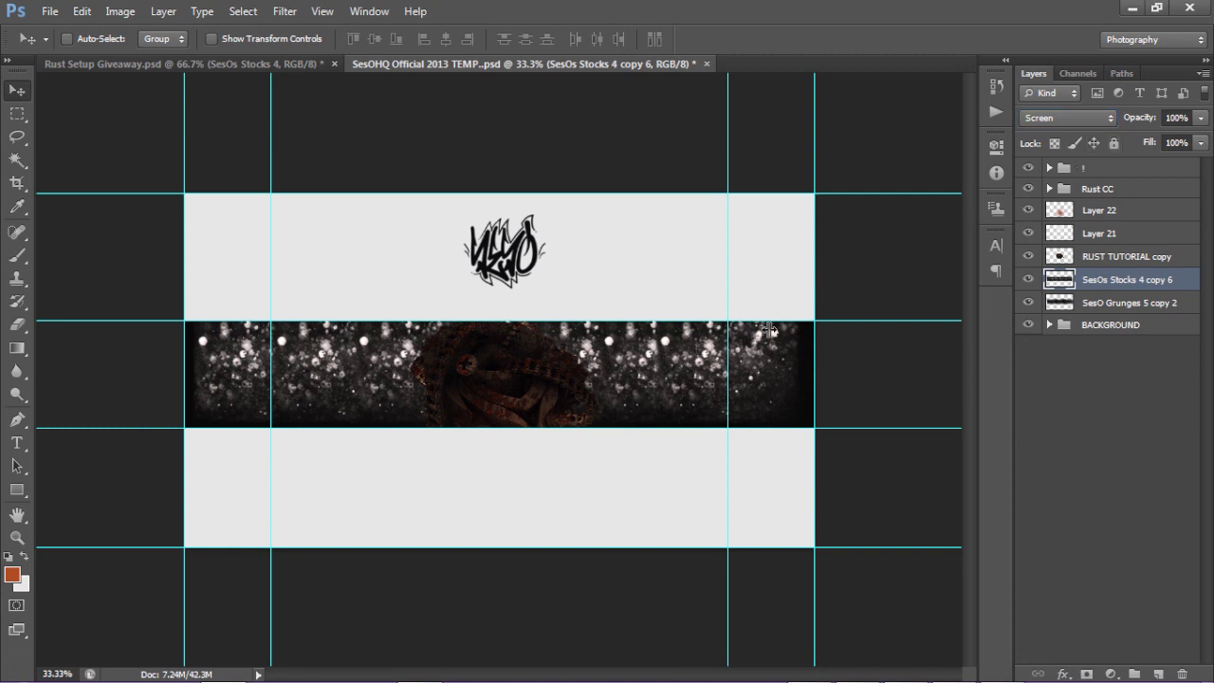
{"action": "left_click", "coordinate": [1201, 120]}
{"action": "left_click", "coordinate": [1146, 138]}
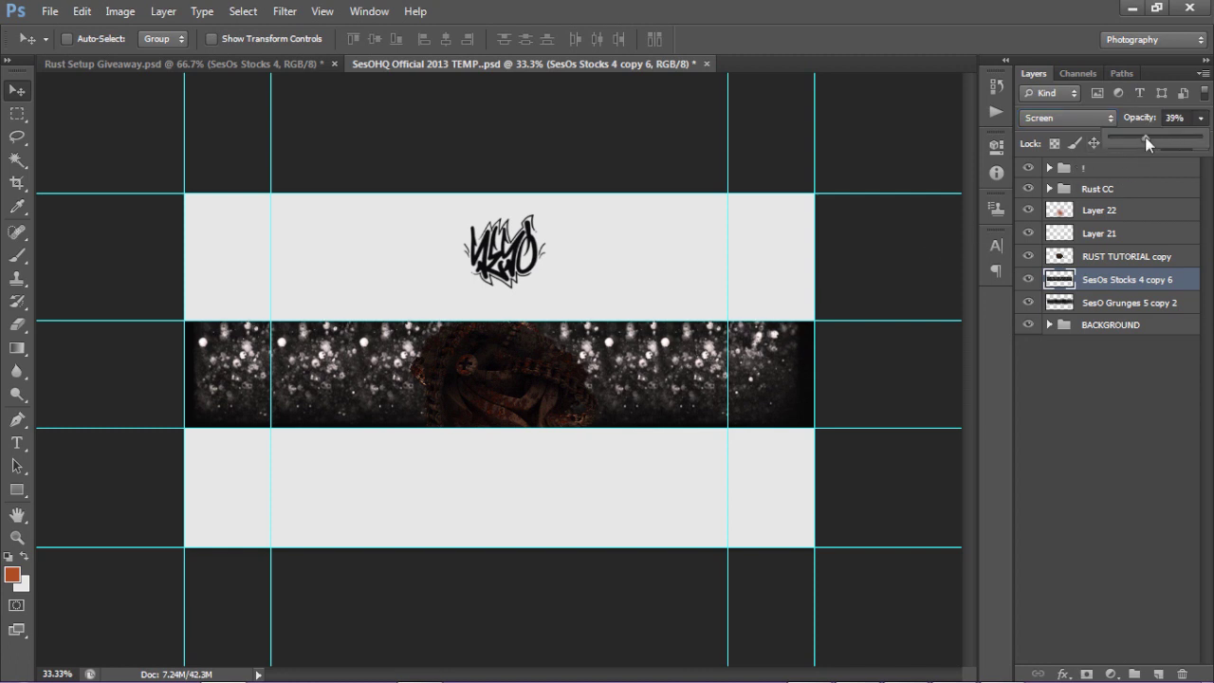
{"action": "left_click_drag", "start_coordinate": [1145, 143], "coordinate": [1124, 140]}
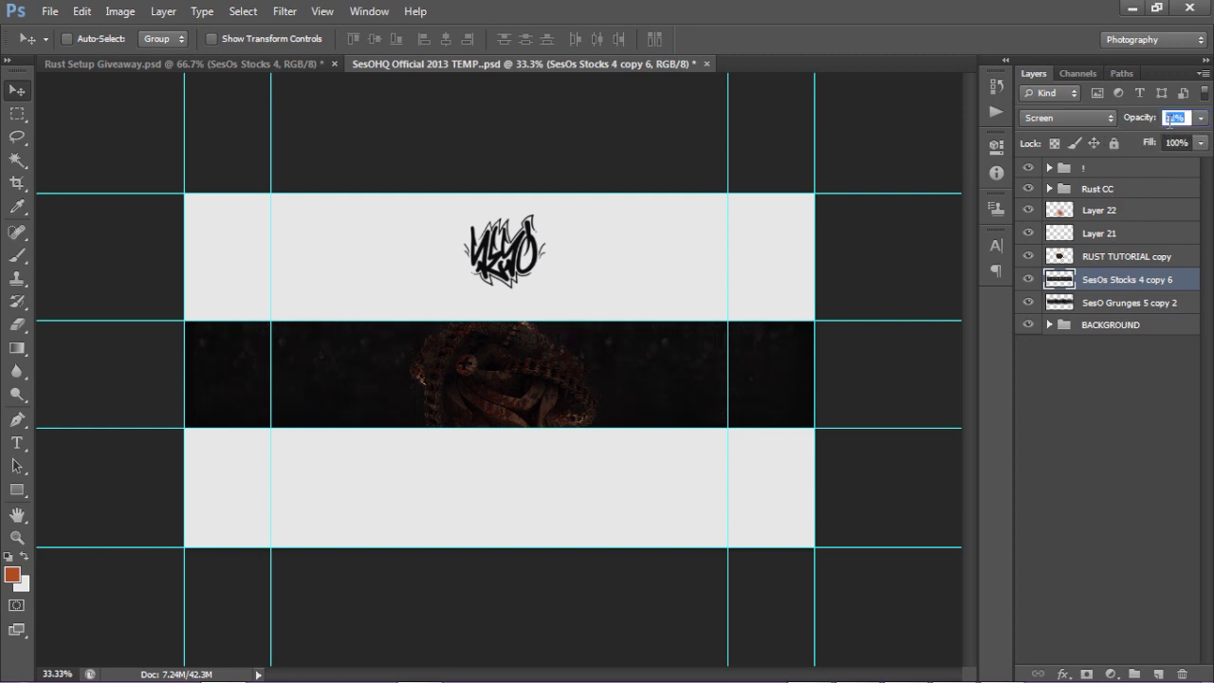
{"action": "left_click", "coordinate": [347, 348]}
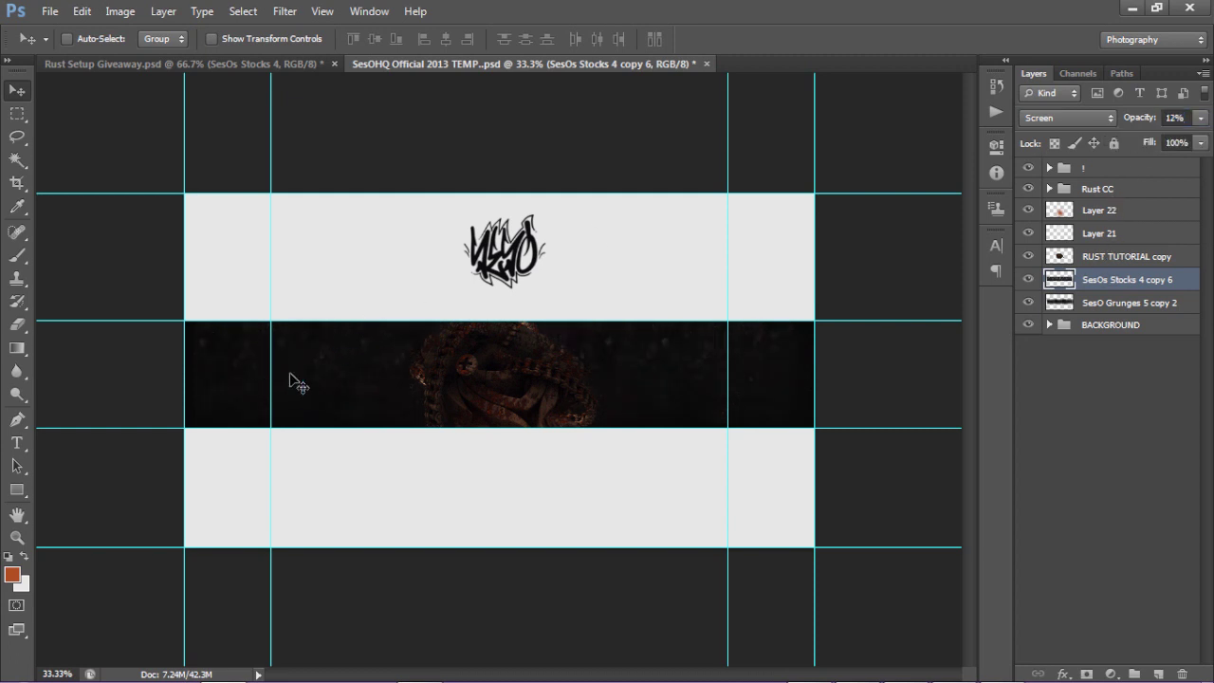
- Show only SesOs Stocks 1 in Rust Setup Giveaway.psd and copy it to the left end of the SesOHQ document's strip
{"action": "left_click", "coordinate": [207, 66]}
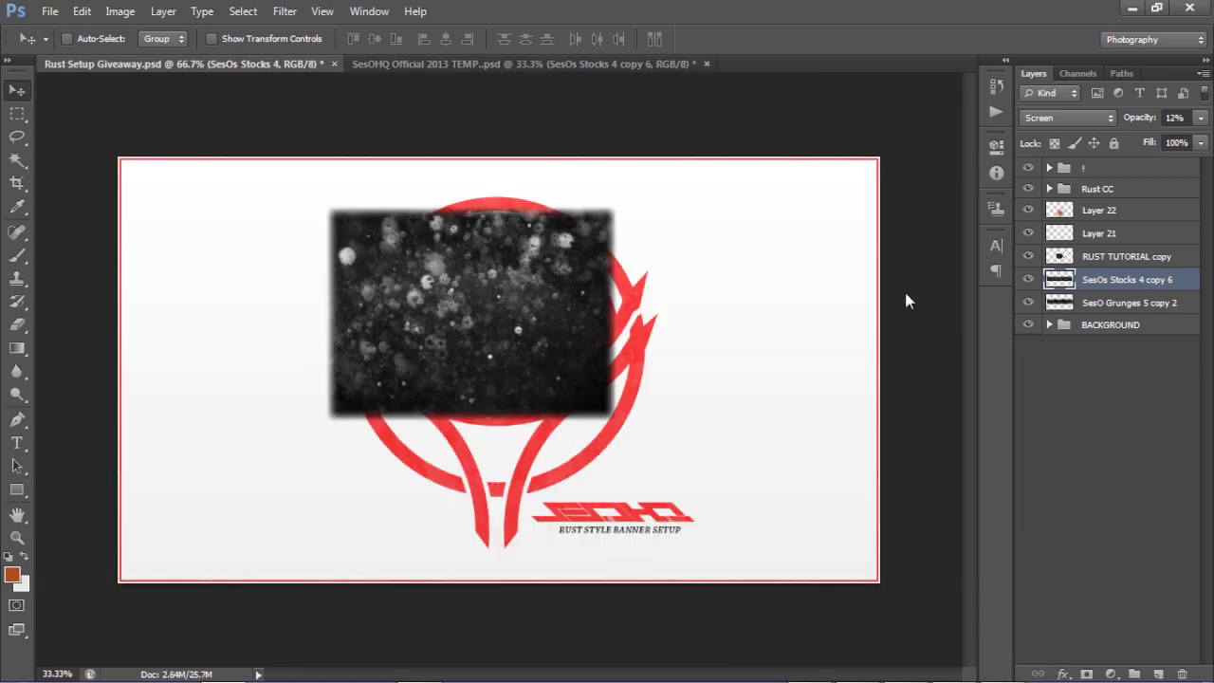
{"action": "left_click", "coordinate": [1028, 349]}
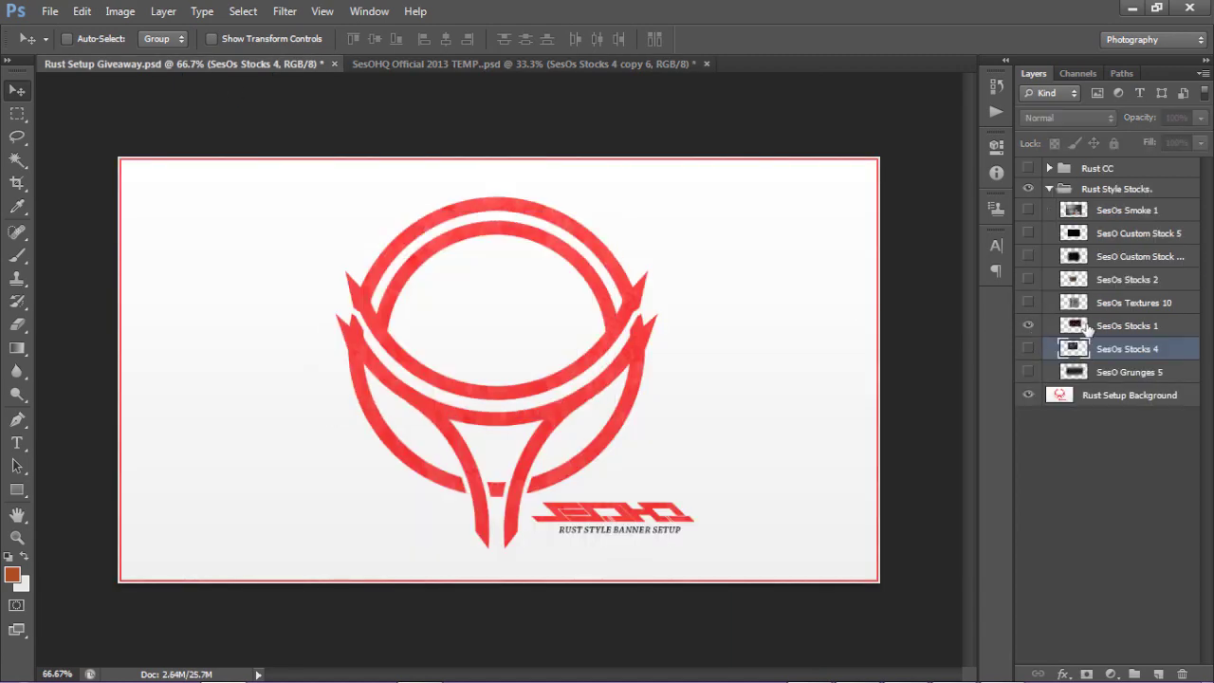
{"action": "left_click", "coordinate": [1028, 325]}
{"action": "left_click", "coordinate": [1087, 326]}
{"action": "left_click_drag", "start_coordinate": [487, 354], "coordinate": [256, 406]}
- Duplicate the SesOs Stocks 1 layer four times to cover the full width of the strip
{"action": "left_click", "coordinate": [1106, 305]}
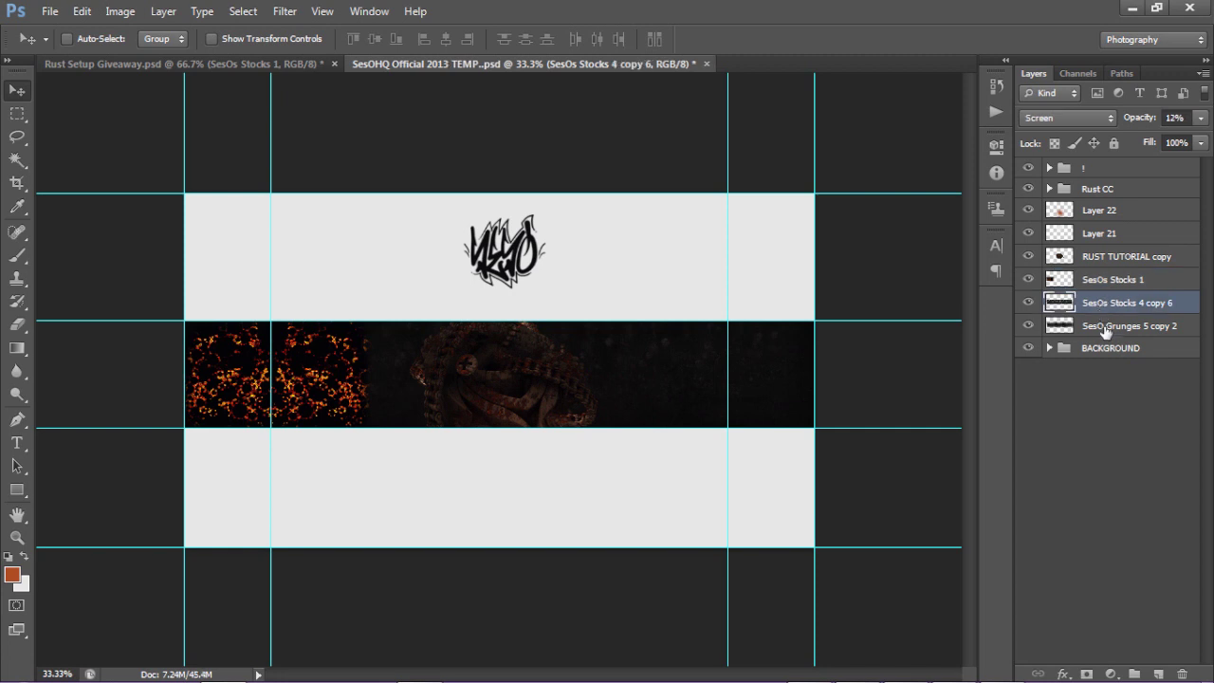
{"action": "left_click", "coordinate": [1103, 279]}
{"action": "left_click_drag", "start_coordinate": [346, 373], "coordinate": [730, 382]}
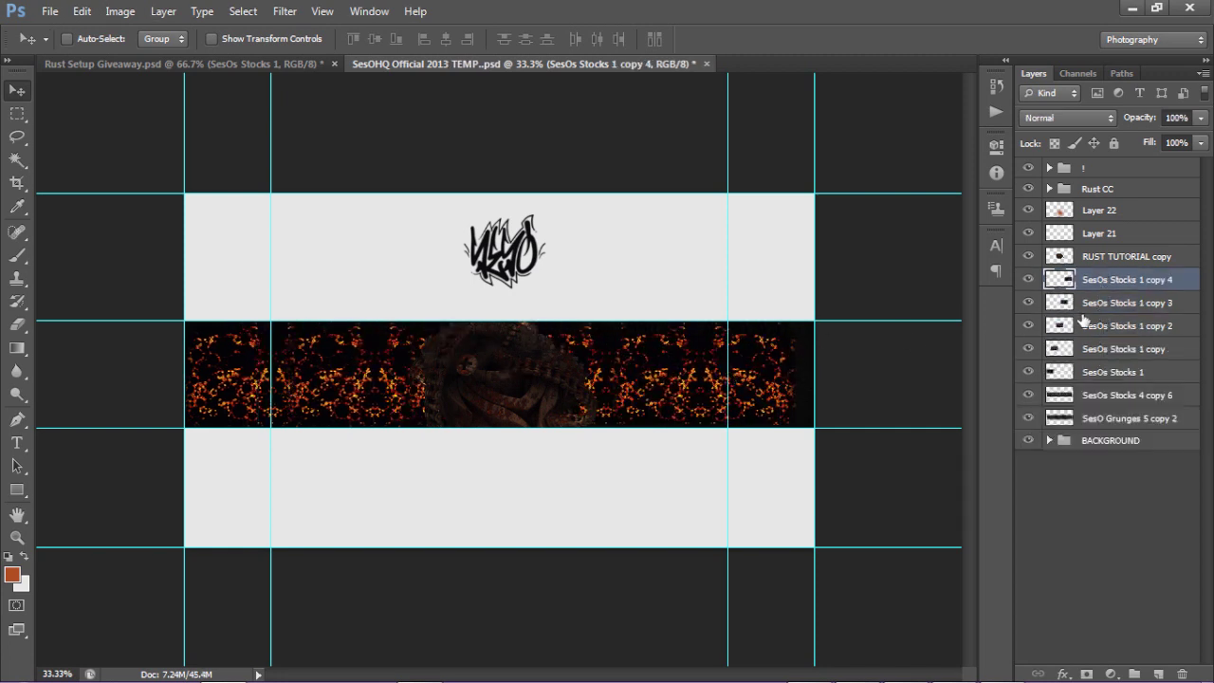
- Merge the SesOs Stocks 1 layers and set the merged layer to Lighten blending at 13% opacity
{"action": "left_click", "coordinate": [1091, 372], "text": "shift"}
{"action": "key", "text": "ctrl+e"}
{"action": "left_click", "coordinate": [1067, 118]}
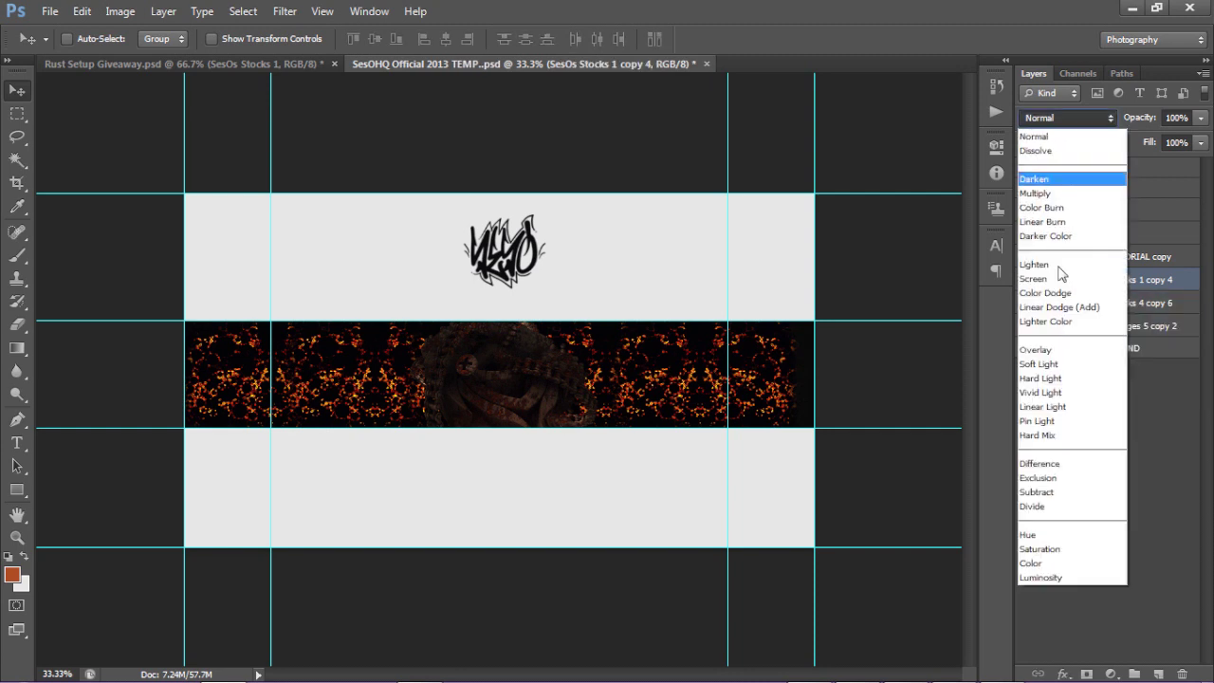
{"action": "left_click", "coordinate": [1061, 264]}
{"action": "left_click", "coordinate": [1201, 117]}
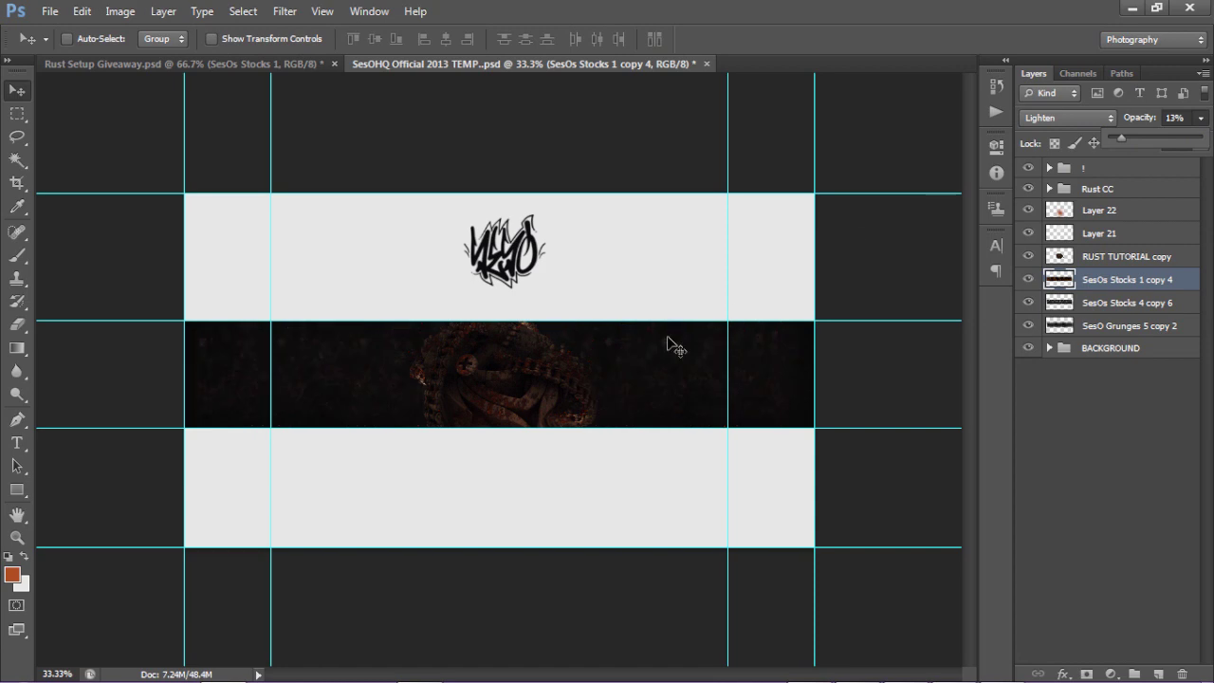
{"action": "left_click", "coordinate": [607, 386]}
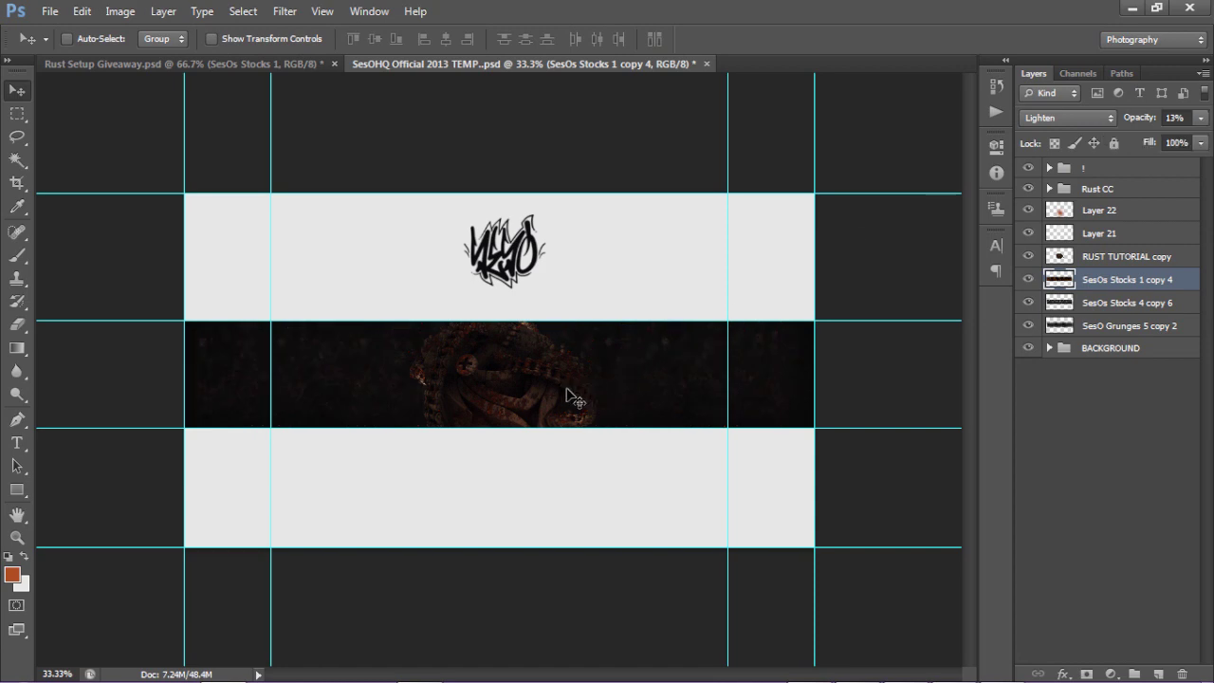
- Copy SesOs Textures 10 from Rust Setup Giveaway.psd into the SesOHQ document and duplicate it five times across the strip
{"action": "left_click", "coordinate": [235, 65]}
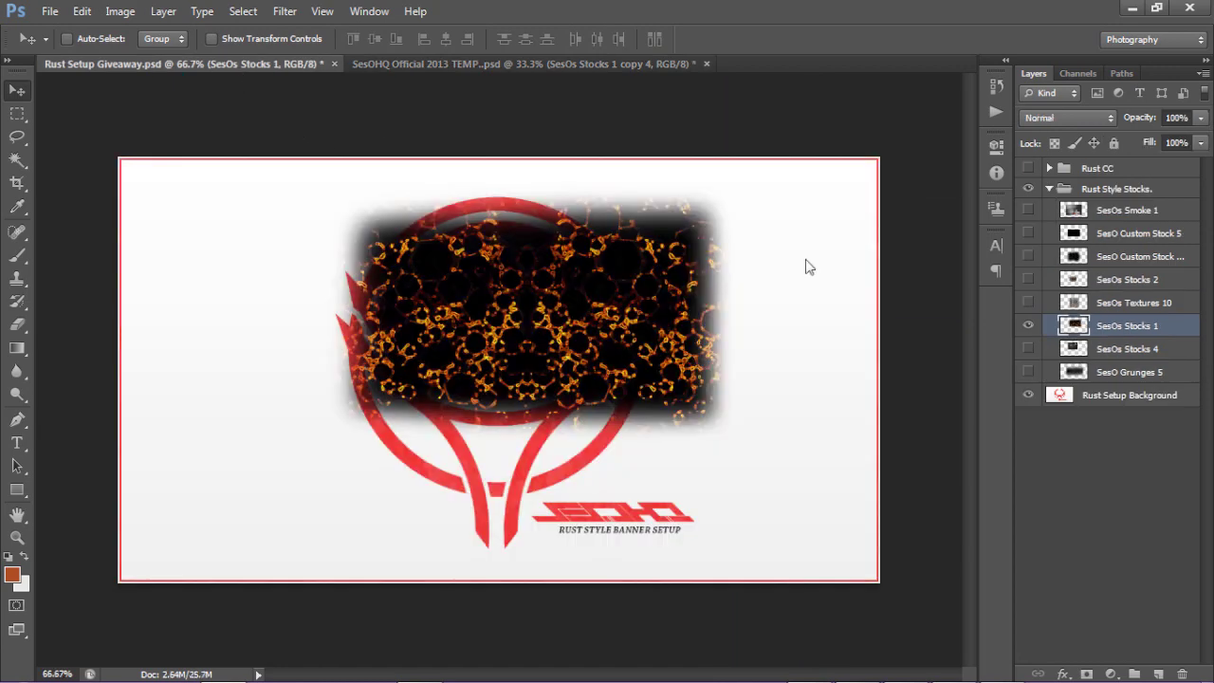
{"action": "left_click", "coordinate": [1047, 328]}
{"action": "left_click", "coordinate": [1028, 303]}
{"action": "left_click", "coordinate": [1028, 325]}
{"action": "left_click", "coordinate": [1114, 307]}
{"action": "left_click_drag", "start_coordinate": [544, 304], "coordinate": [580, 359]}
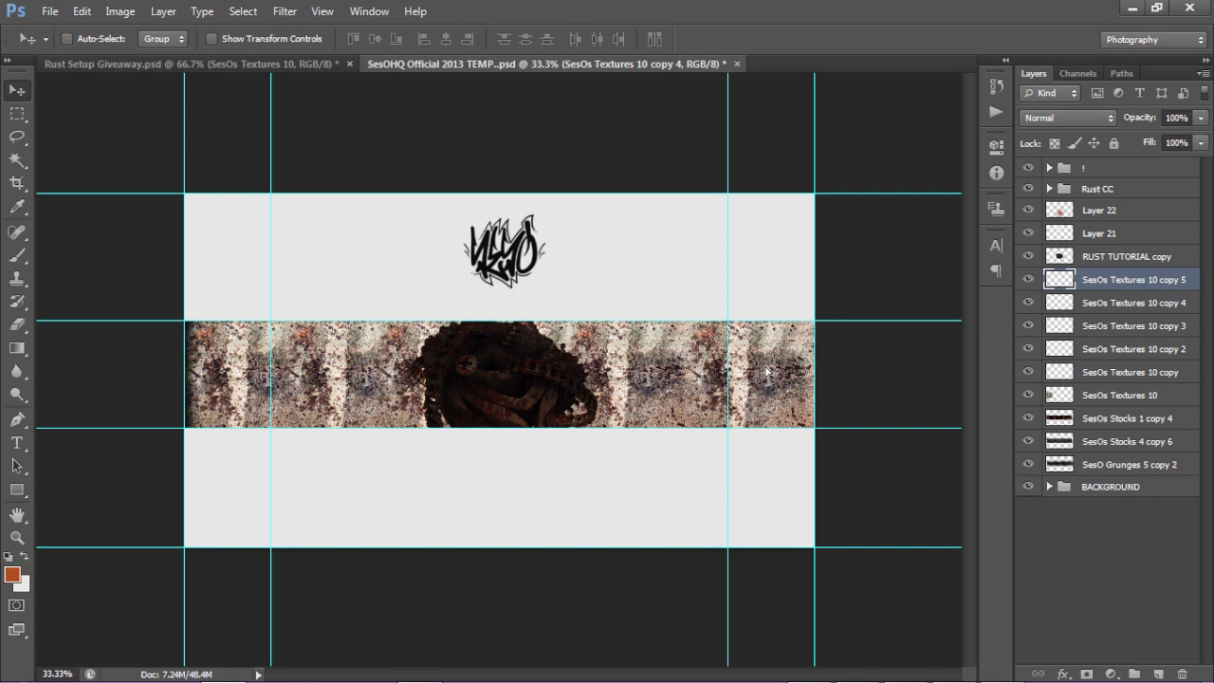
- Merge the SesOs Textures 10 layers, set the merged layer's opacity to 7%, and compare the strip with and without it
{"action": "left_click", "coordinate": [1124, 396], "text": "shift"}
{"action": "key", "text": "ctrl+e"}
{"action": "left_click", "coordinate": [1067, 118]}
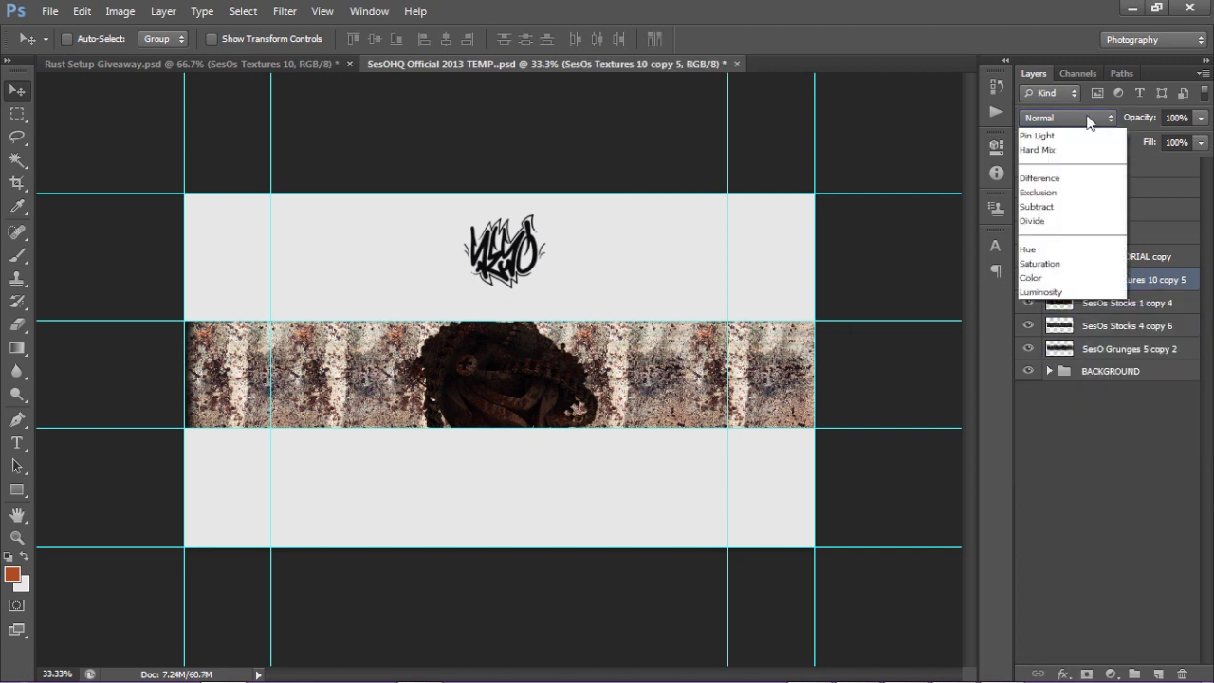
{"action": "left_click", "coordinate": [1198, 119]}
{"action": "left_click_drag", "start_coordinate": [1188, 117], "coordinate": [1126, 127]}
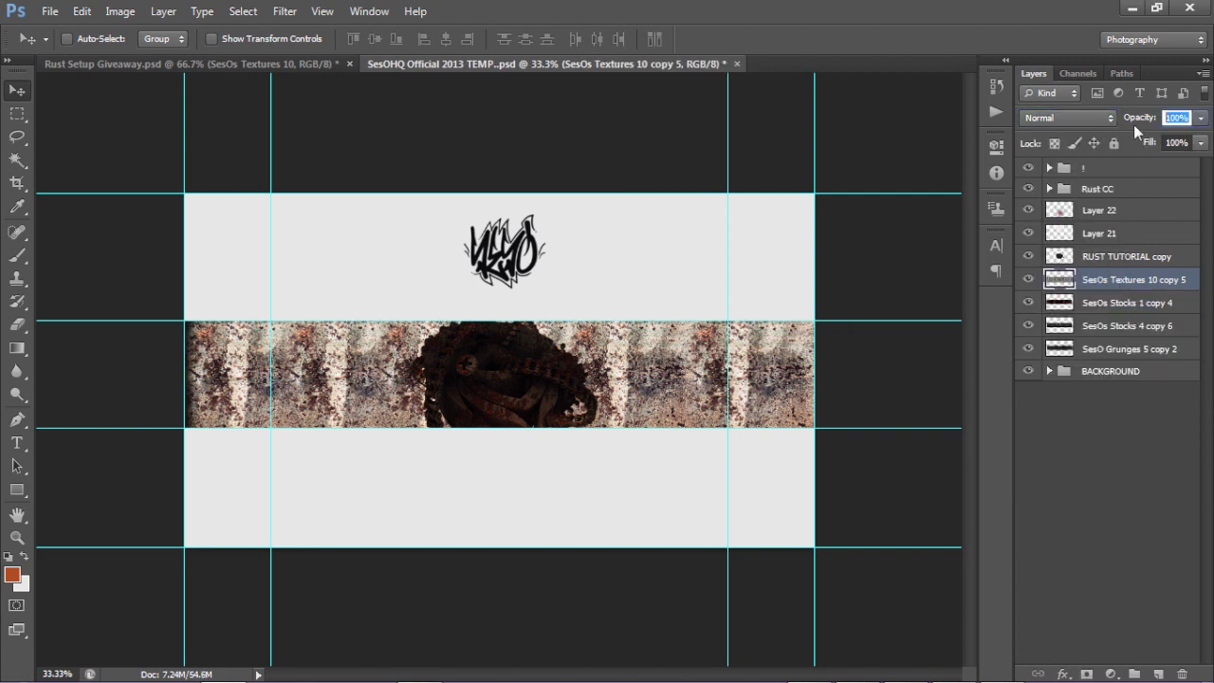
{"action": "type", "text": "7"}
{"action": "key", "text": "Return"}
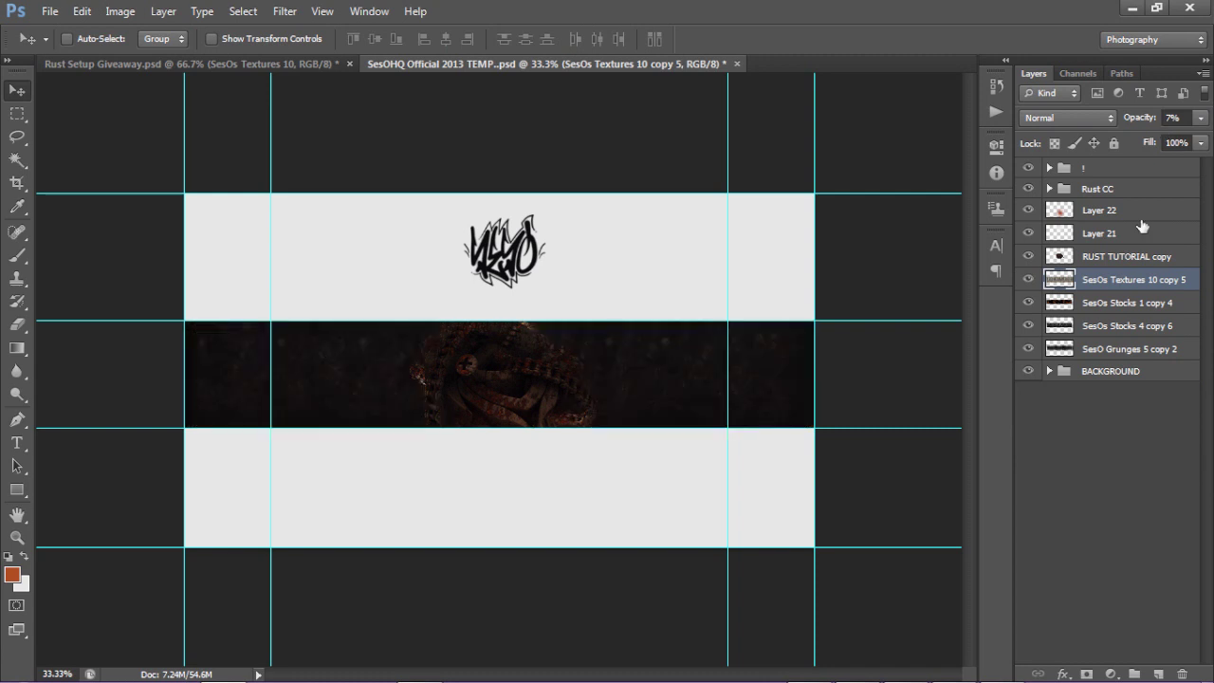
{"action": "left_click", "coordinate": [1028, 280]}
{"action": "left_click", "coordinate": [1028, 280]}
{"action": "left_click", "coordinate": [1030, 280]}
{"action": "left_click", "coordinate": [1029, 280]}
- Copy SesOs Stocks 2 into the SesOHQ document above the RUST TUTORIAL copy layer, at the strip's upper left corner
{"action": "left_click", "coordinate": [1098, 252]}
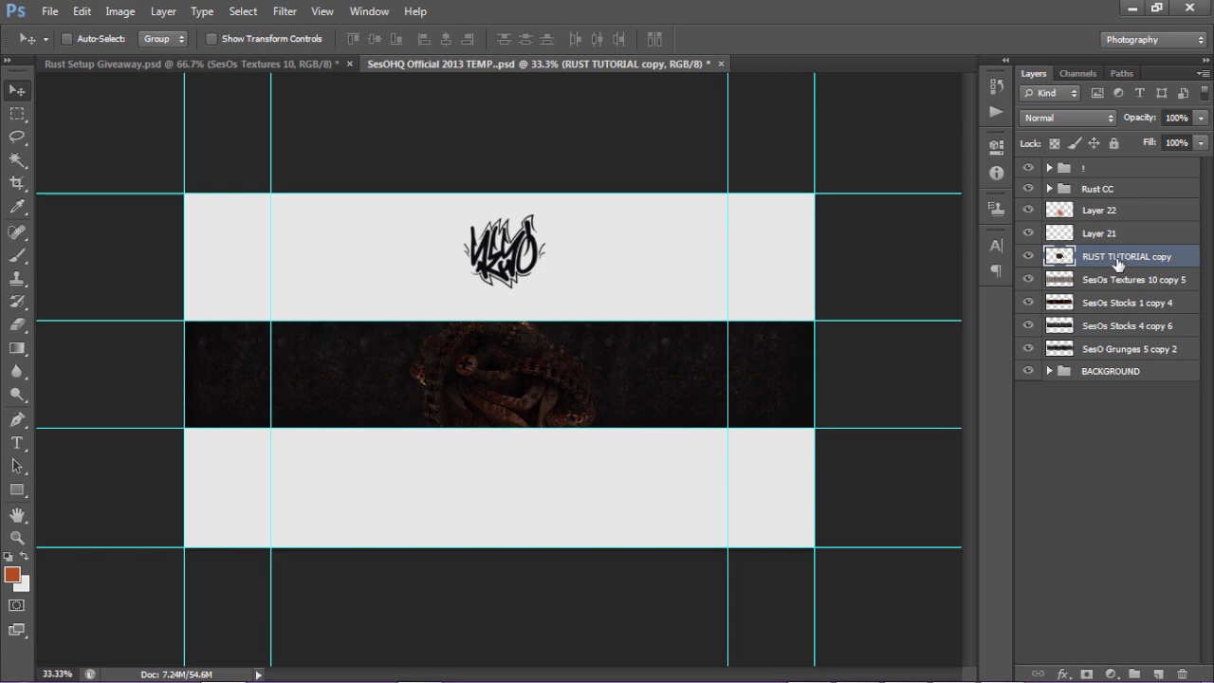
{"action": "left_click", "coordinate": [267, 67]}
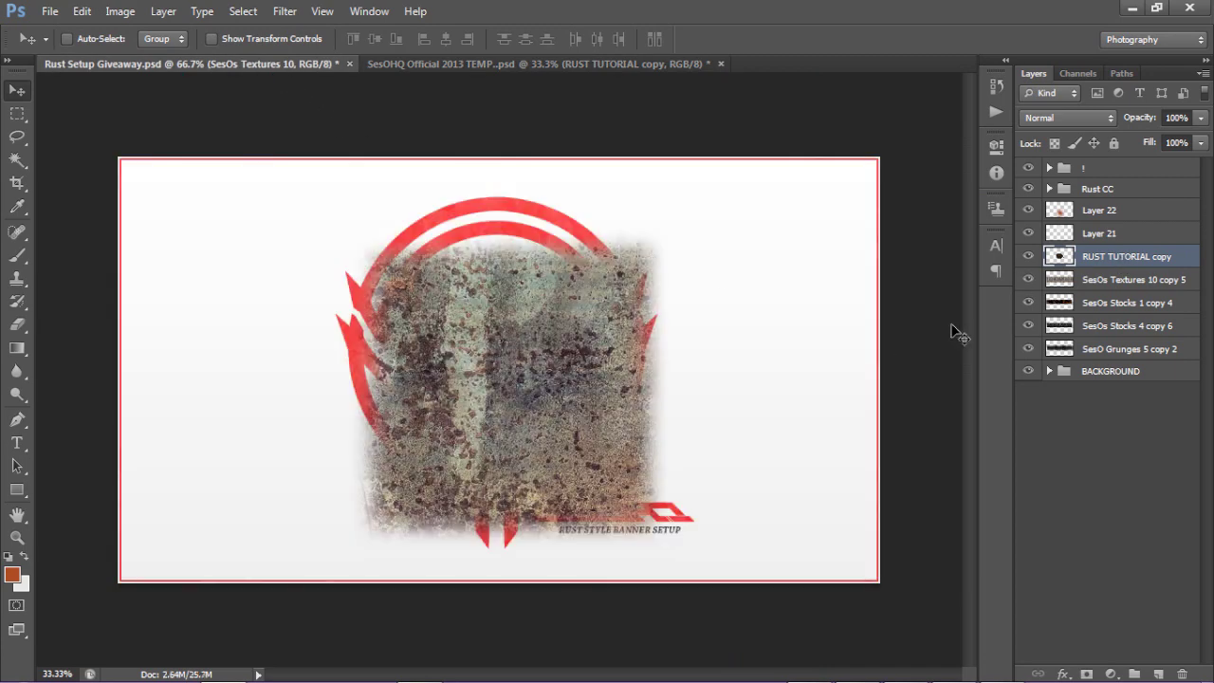
{"action": "left_click", "coordinate": [1028, 302]}
{"action": "left_click", "coordinate": [1028, 279]}
{"action": "left_click", "coordinate": [1127, 279]}
{"action": "left_click_drag", "start_coordinate": [474, 349], "coordinate": [322, 418]}
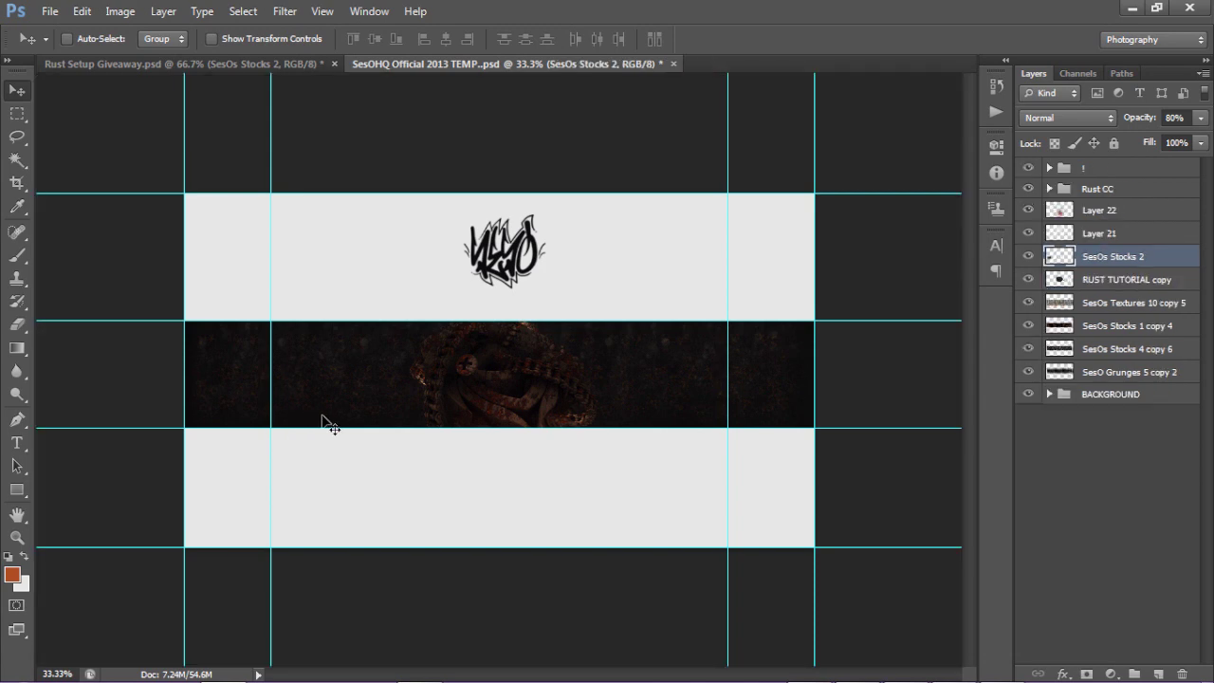
{"action": "left_click_drag", "start_coordinate": [313, 370], "coordinate": [312, 347]}
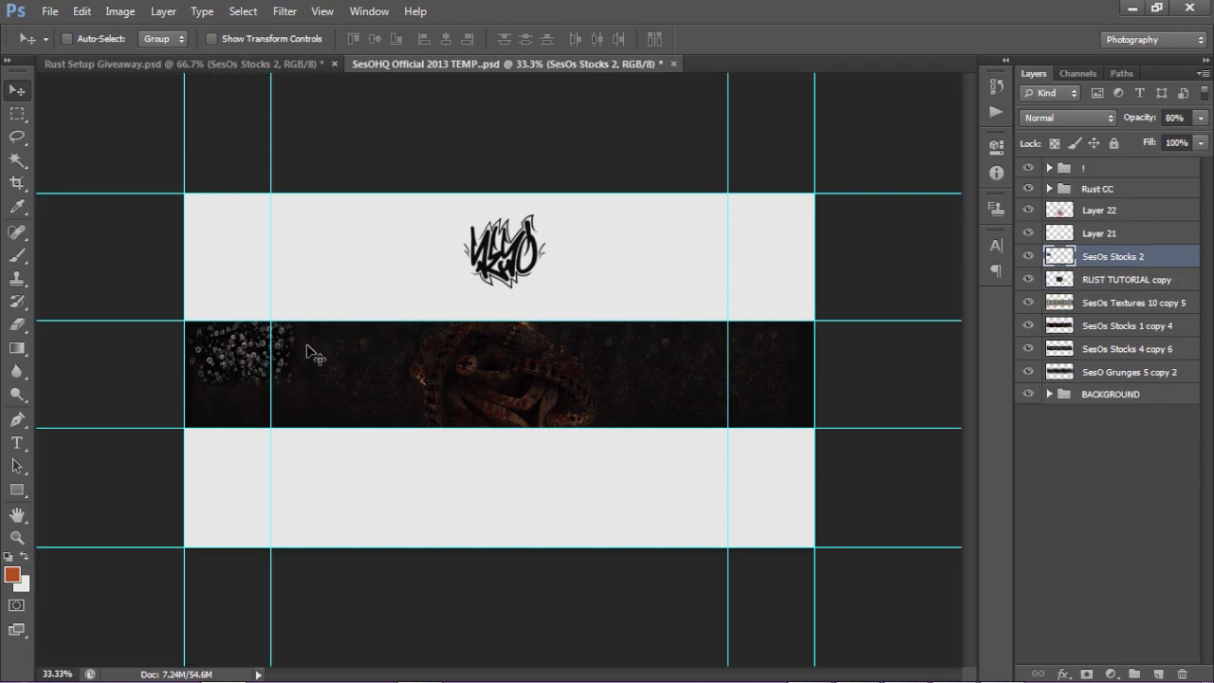
- Duplicate SesOs Stocks 2 directly below itself to fill the strip's height and keep both pieces as one merged layer
{"action": "left_click_drag", "start_coordinate": [221, 373], "coordinate": [218, 418], "text": "alt"}
{"action": "left_click", "coordinate": [1097, 281]}
{"action": "key", "text": "Delete"}
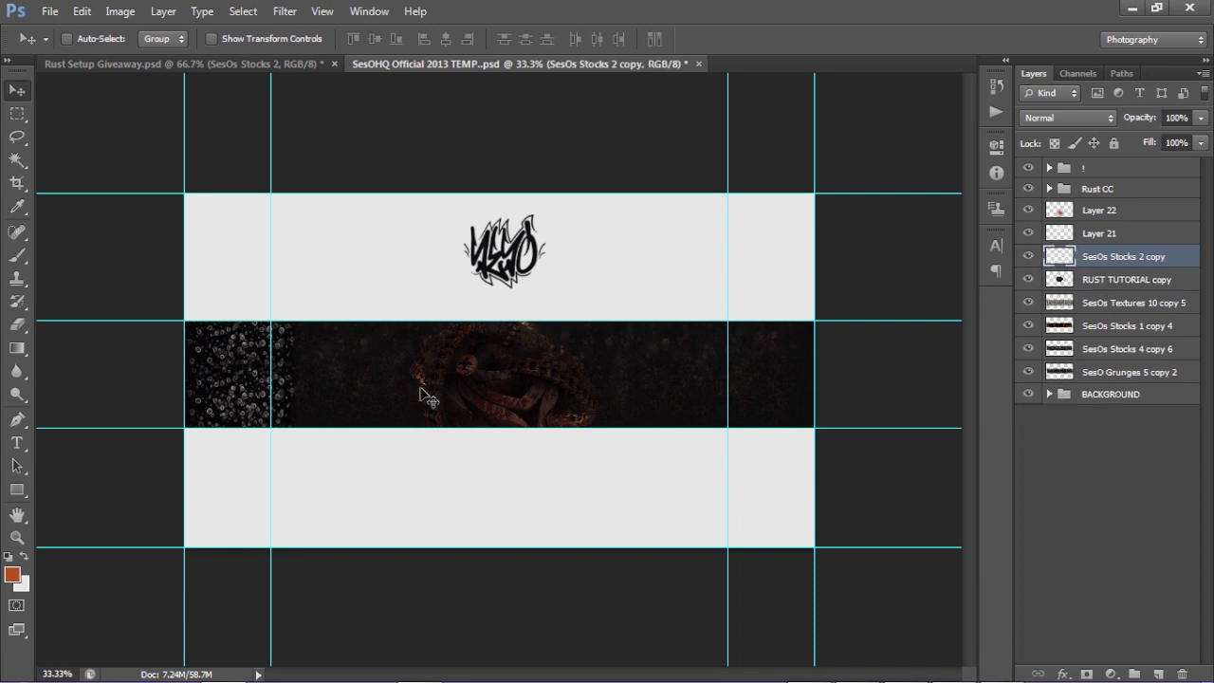
- Duplicate the SesOs Stocks 2 column across the full width of the strip and merge all the copies
{"action": "left_click_drag", "start_coordinate": [238, 388], "coordinate": [571, 382]}
{"action": "left_click_drag", "start_coordinate": [571, 381], "coordinate": [777, 401], "text": "alt"}
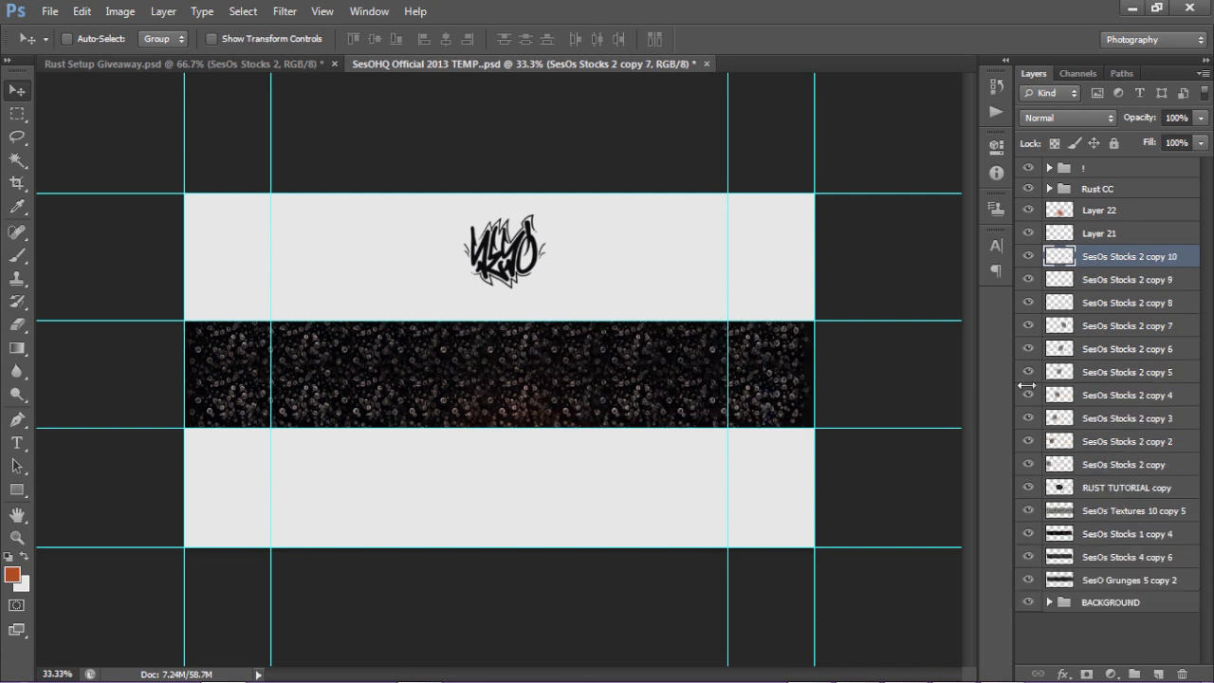
{"action": "left_click", "coordinate": [1121, 476], "text": "shift"}
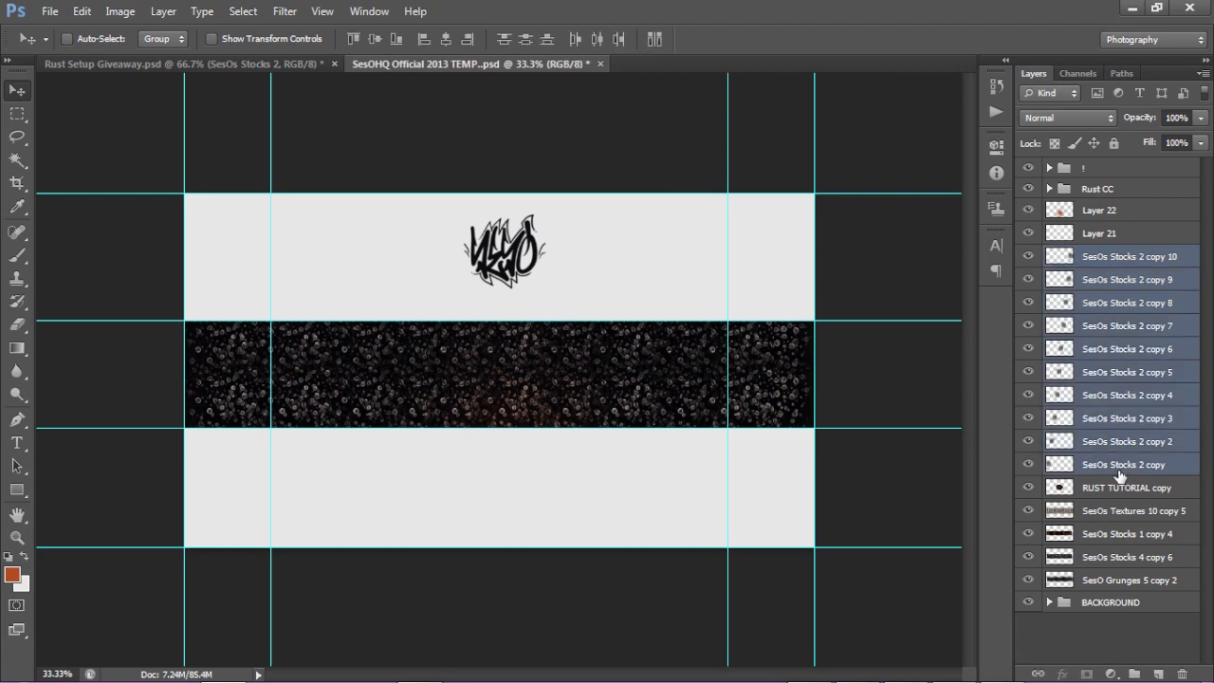
{"action": "key", "text": "ctrl+e"}
- Set the merged SesOs Stocks 2 layer to Lighten blending at 9% opacity
{"action": "left_click", "coordinate": [1055, 118]}
{"action": "left_click", "coordinate": [1041, 265]}
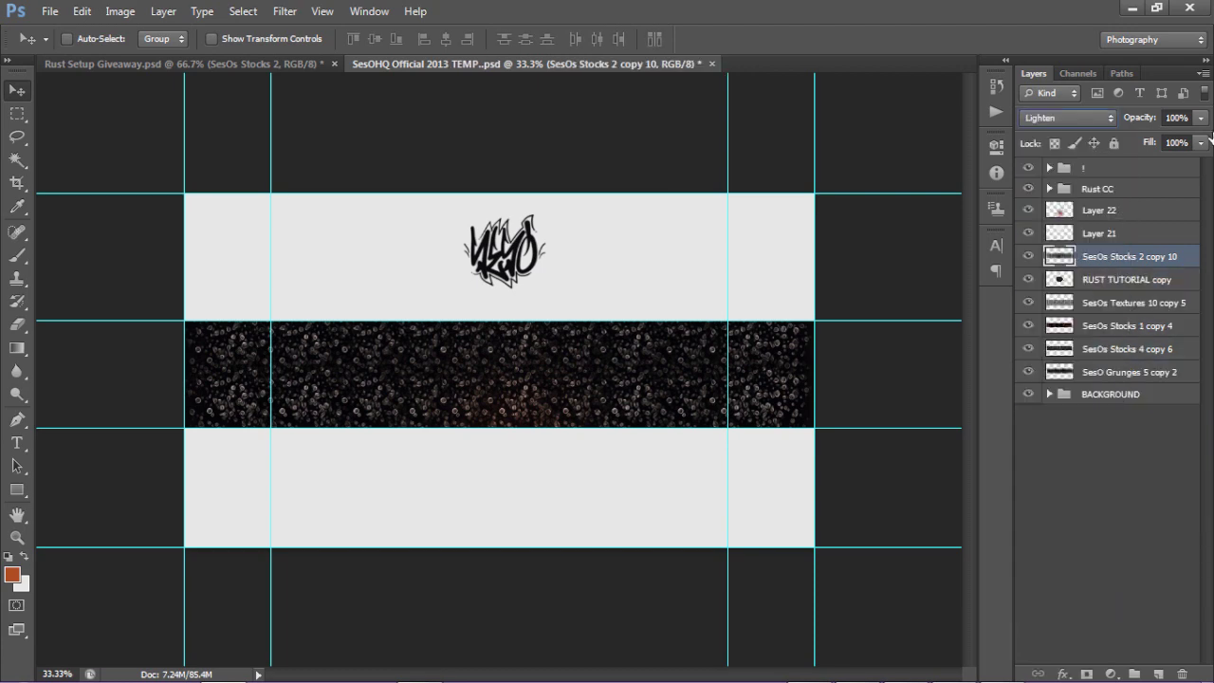
{"action": "left_click", "coordinate": [1200, 117]}
{"action": "left_click_drag", "start_coordinate": [1125, 140], "coordinate": [1117, 139]}
{"action": "left_click", "coordinate": [1177, 118]}
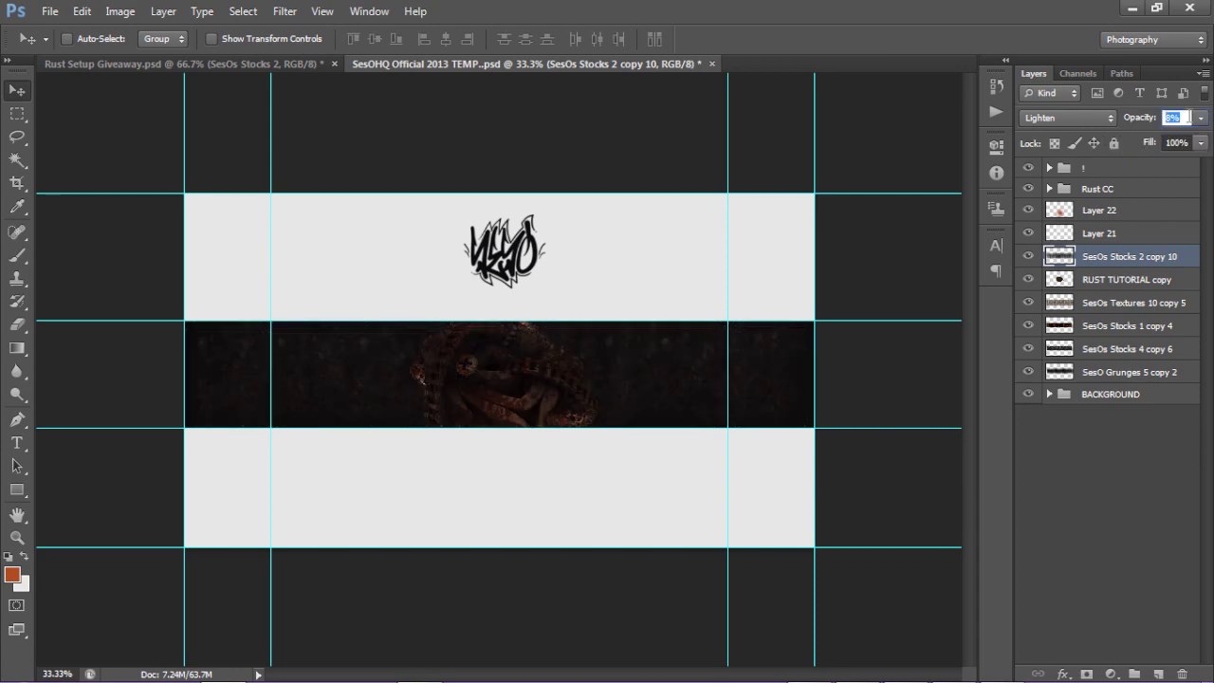
{"action": "type", "text": "9"}
{"action": "key", "text": "Return"}
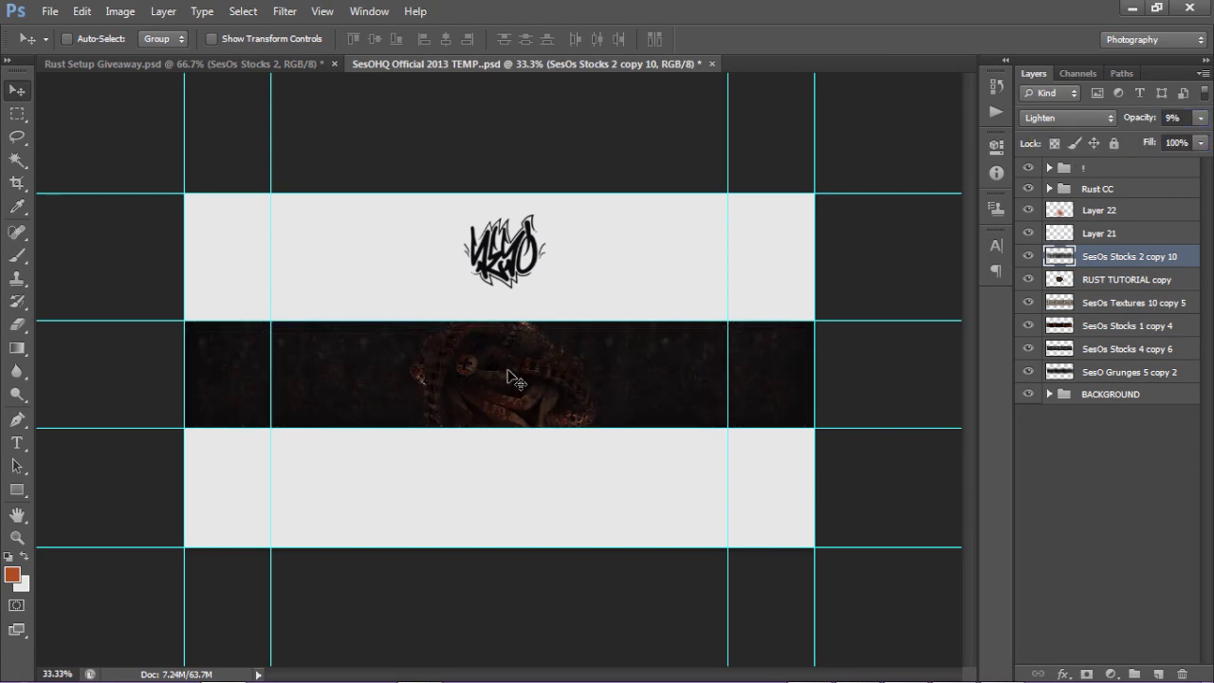
- Compare the strip with SesOs Stocks 2 copy 10, the RUST TUTORIAL copy and the texture layers hidden and shown again
{"action": "key", "text": "z"}
{"action": "left_click", "coordinate": [500, 368]}
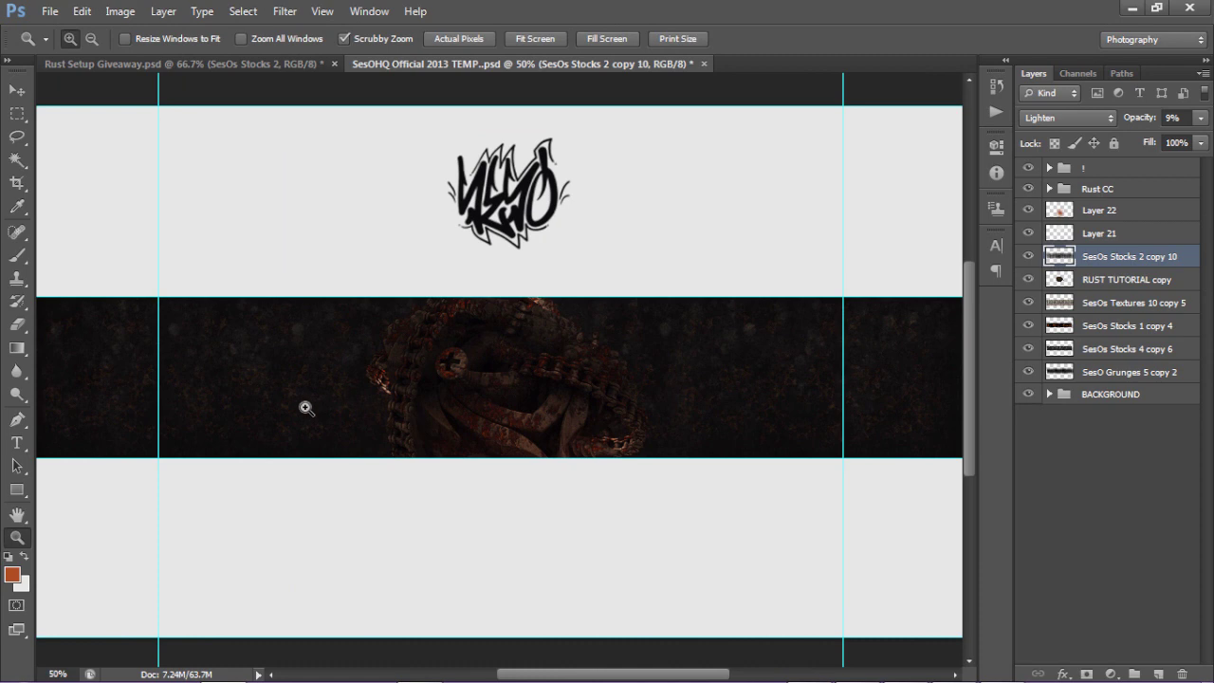
{"action": "left_click", "coordinate": [1029, 256]}
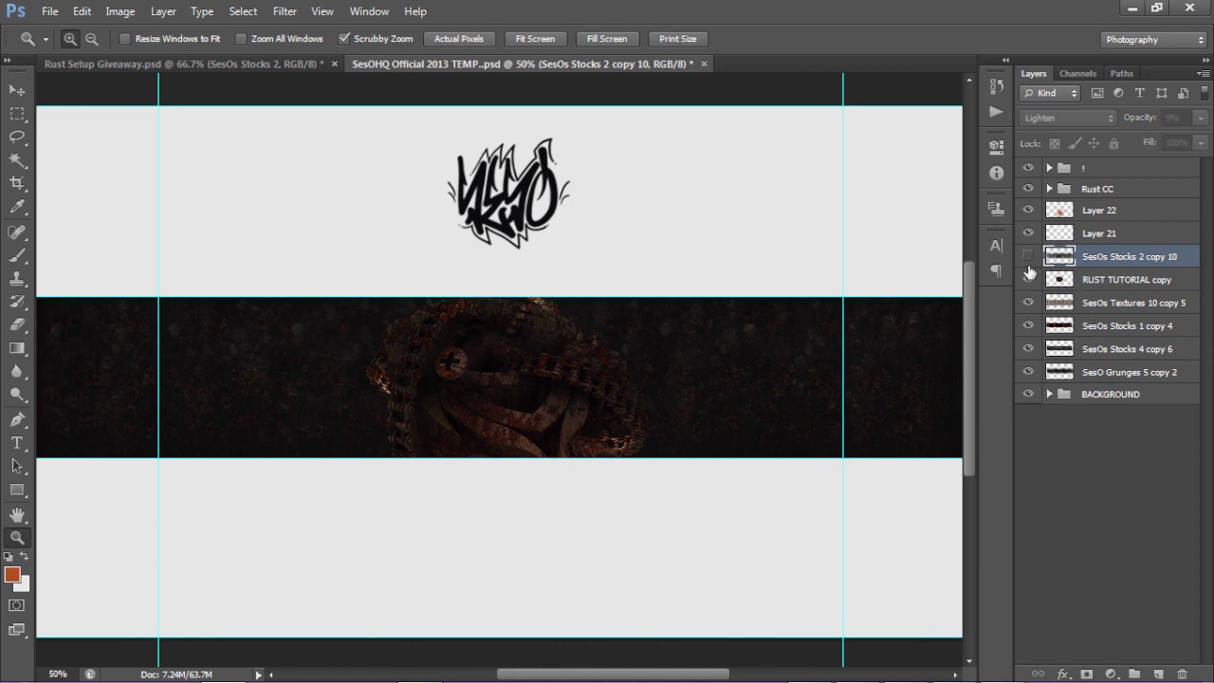
{"action": "left_click", "coordinate": [1028, 258]}
{"action": "key", "text": "ctrl+z"}
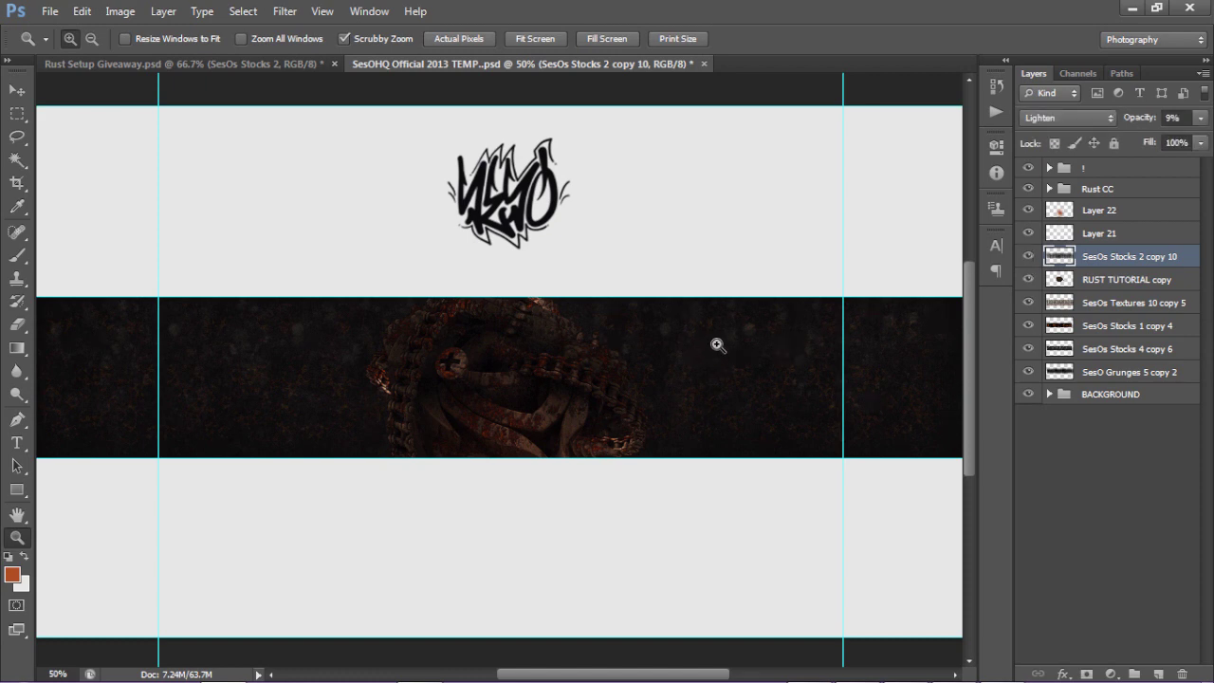
{"action": "key", "text": "v"}
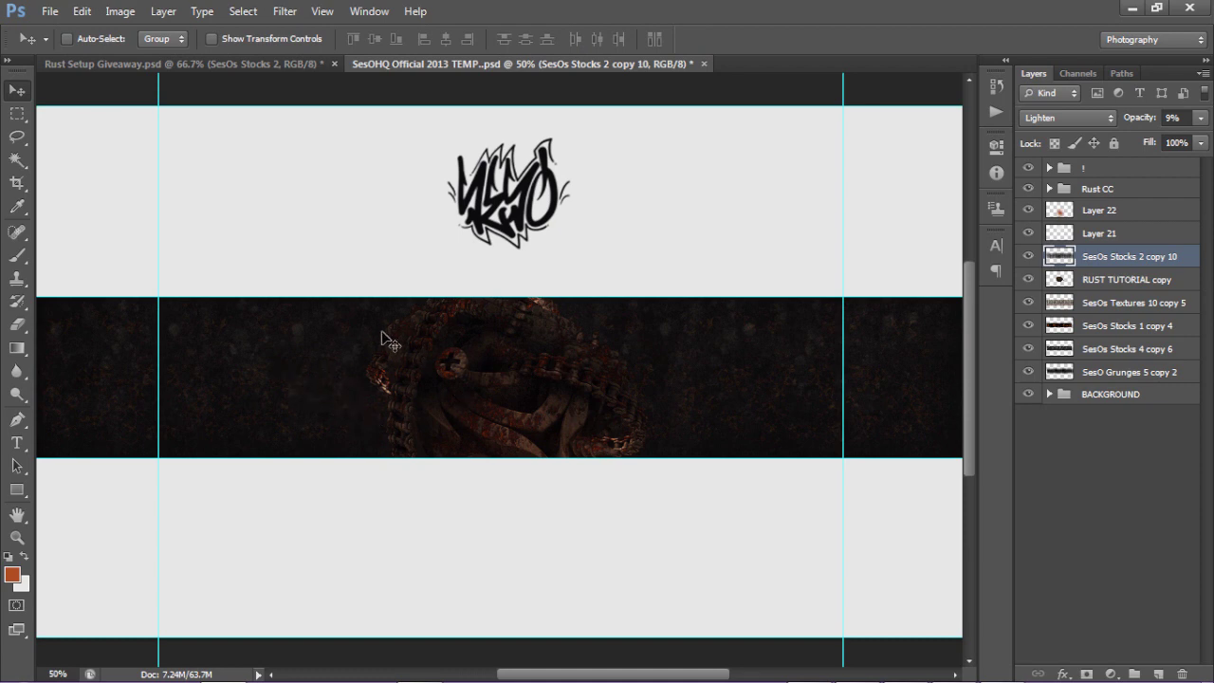
{"action": "left_click_drag", "start_coordinate": [1025, 266], "coordinate": [1031, 351]}
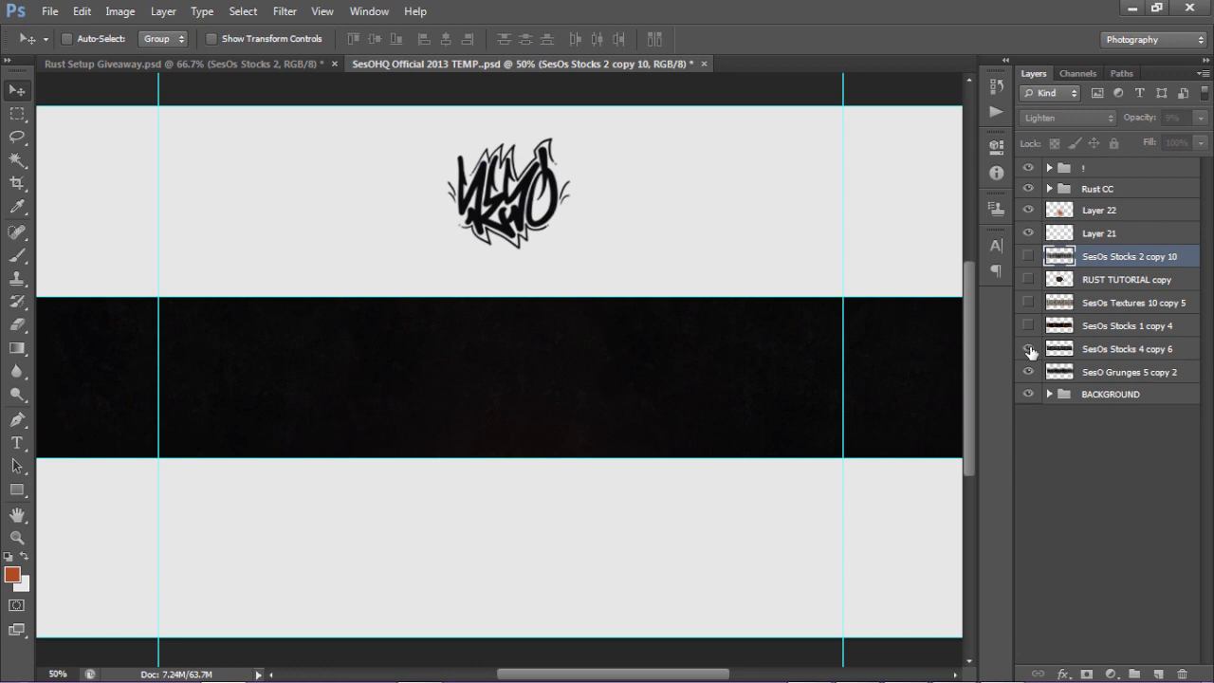
{"action": "left_click", "coordinate": [1029, 327]}
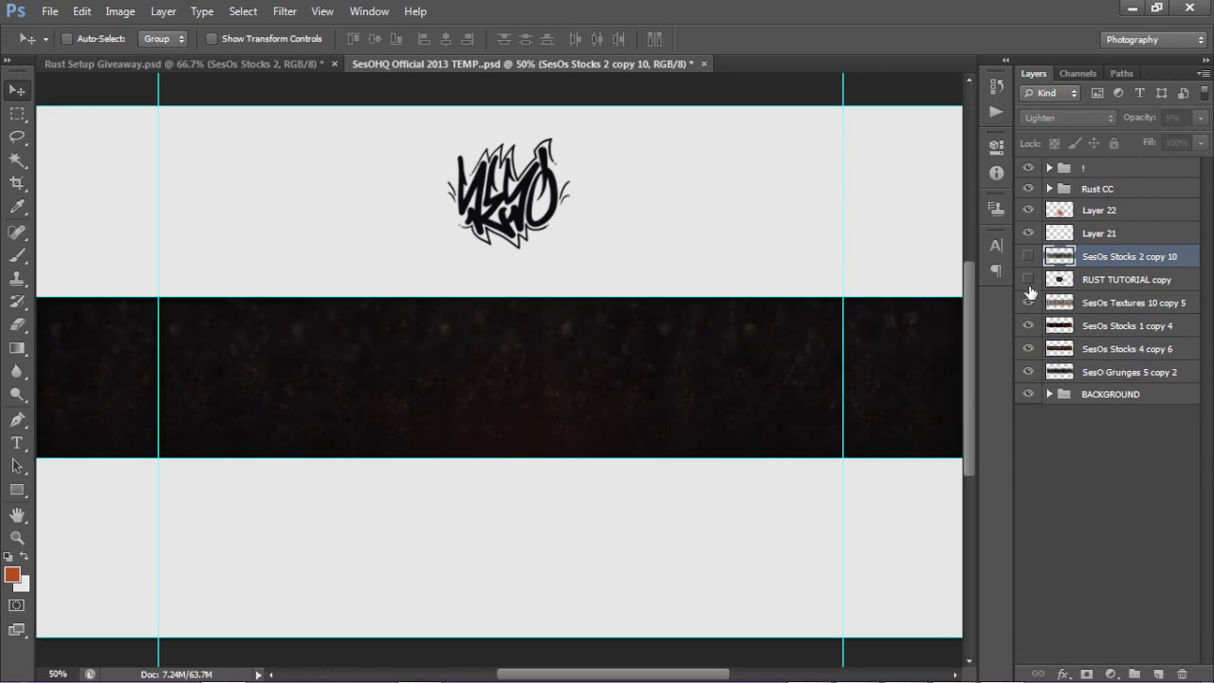
{"action": "left_click", "coordinate": [1026, 277]}
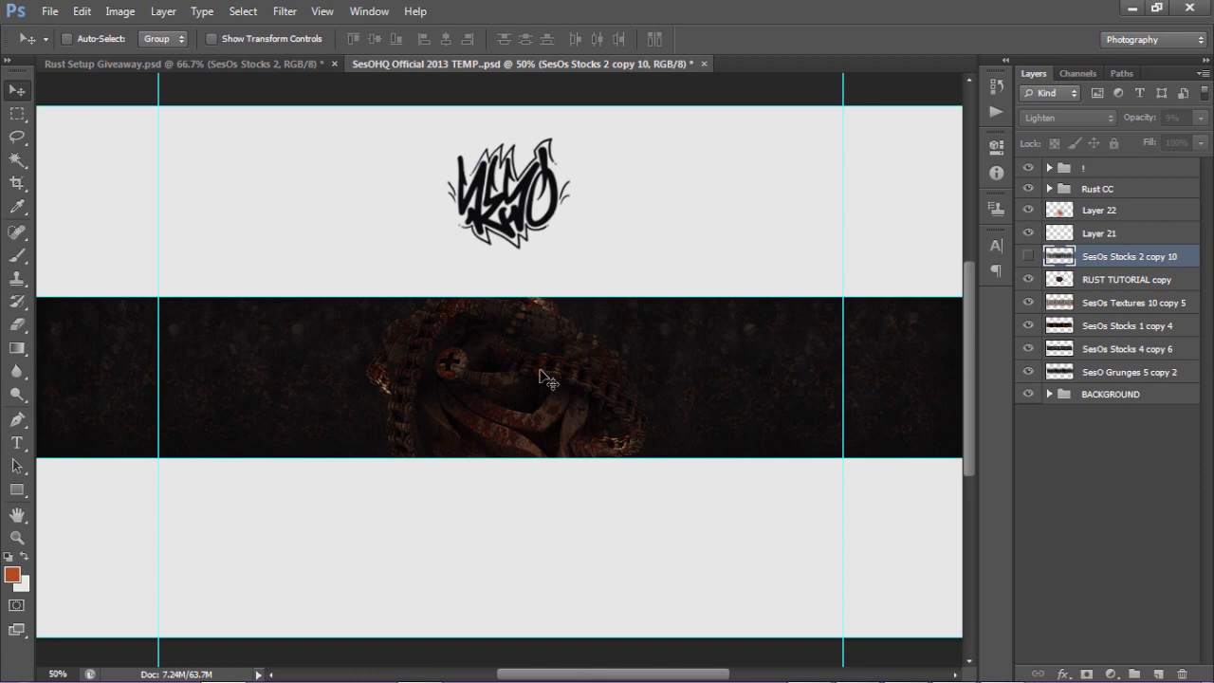
{"action": "left_click", "coordinate": [1029, 257]}
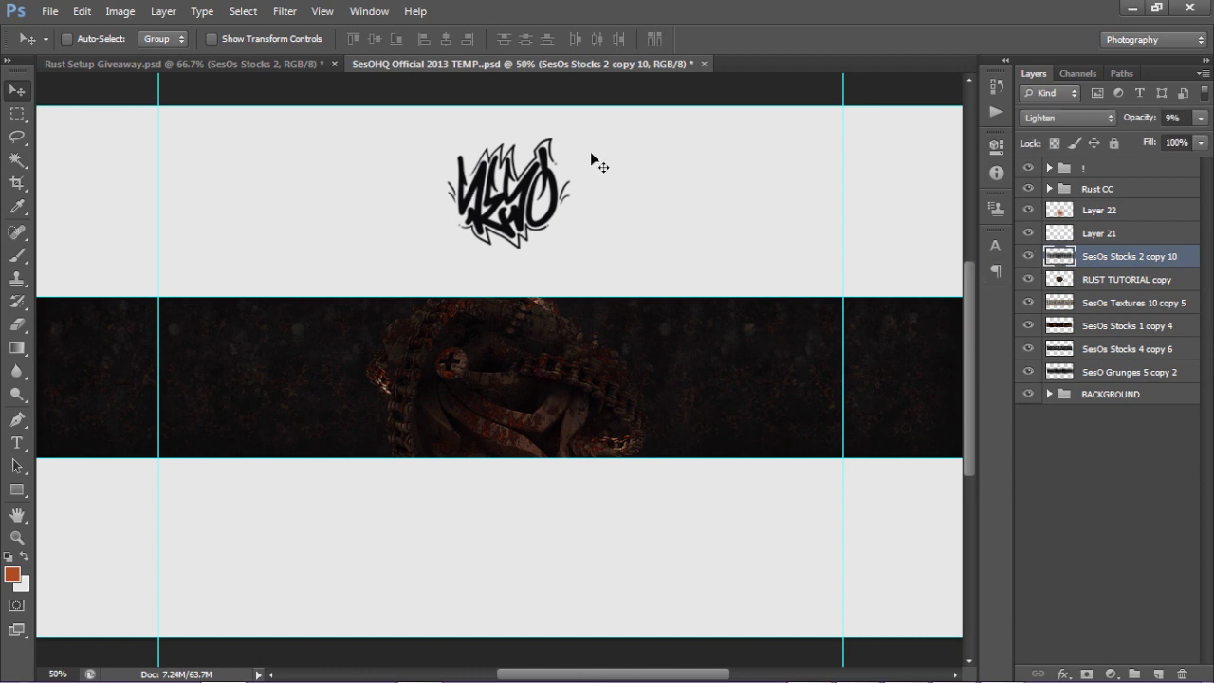
- Copy SesOs Smoke 1 from the Rust Setup Giveaway document into the SesOHQ document above SesOs Stocks 2 copy 10, at the strip's left end
{"action": "left_click", "coordinate": [262, 60]}
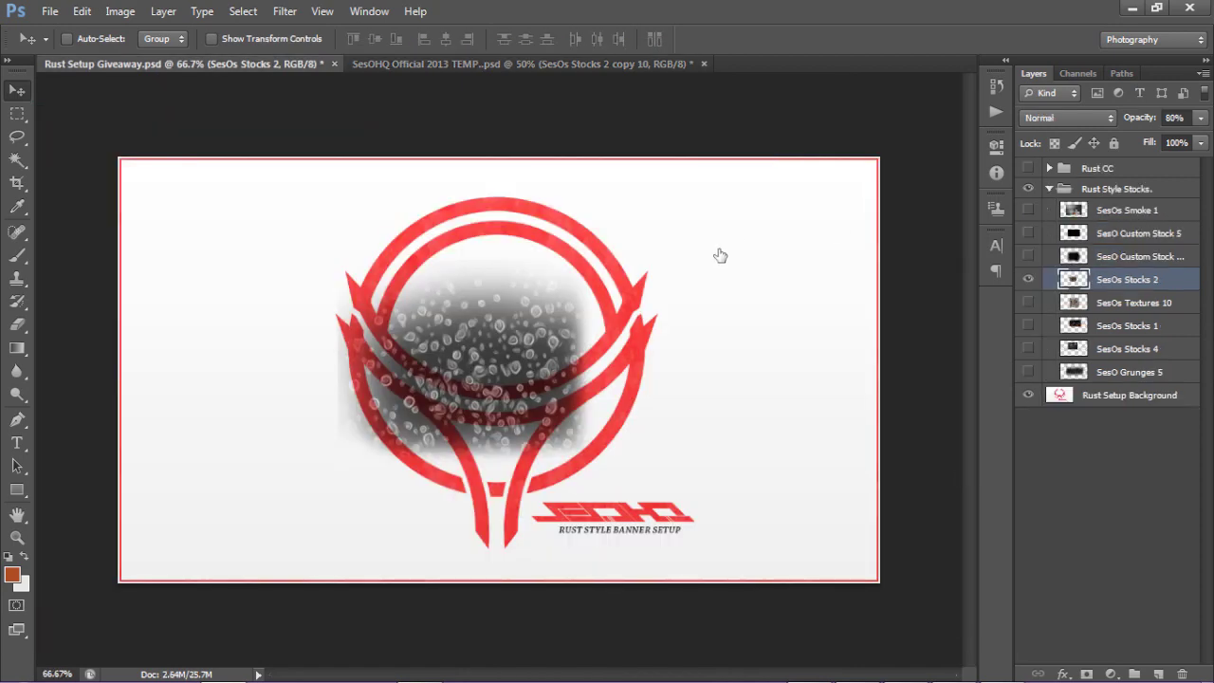
{"action": "left_click", "coordinate": [1127, 210]}
{"action": "left_click", "coordinate": [1028, 210]}
{"action": "left_click_drag", "start_coordinate": [499, 343], "coordinate": [488, 63]}
{"action": "left_click_drag", "start_coordinate": [425, 235], "coordinate": [235, 379]}
{"action": "key", "text": "ctrl+minus"}
{"action": "left_click_drag", "start_coordinate": [374, 378], "coordinate": [444, 376]}
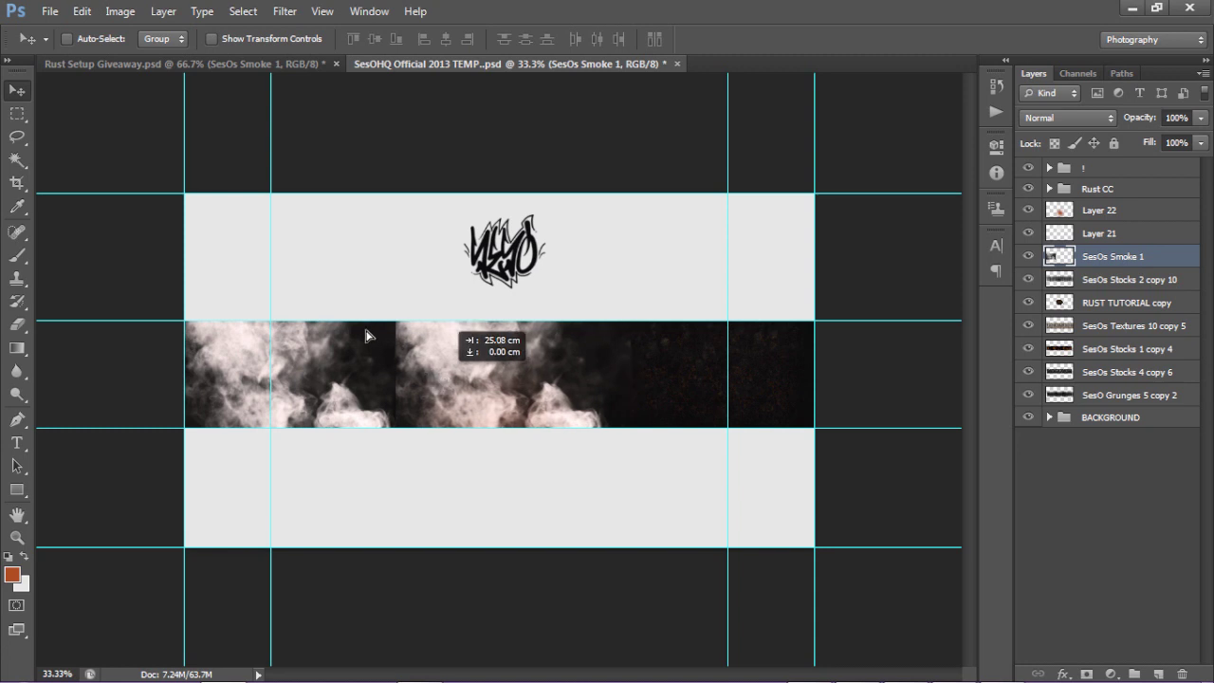
{"action": "key", "text": "ctrl+z"}
{"action": "key", "text": "e"}
{"action": "key", "text": "v"}
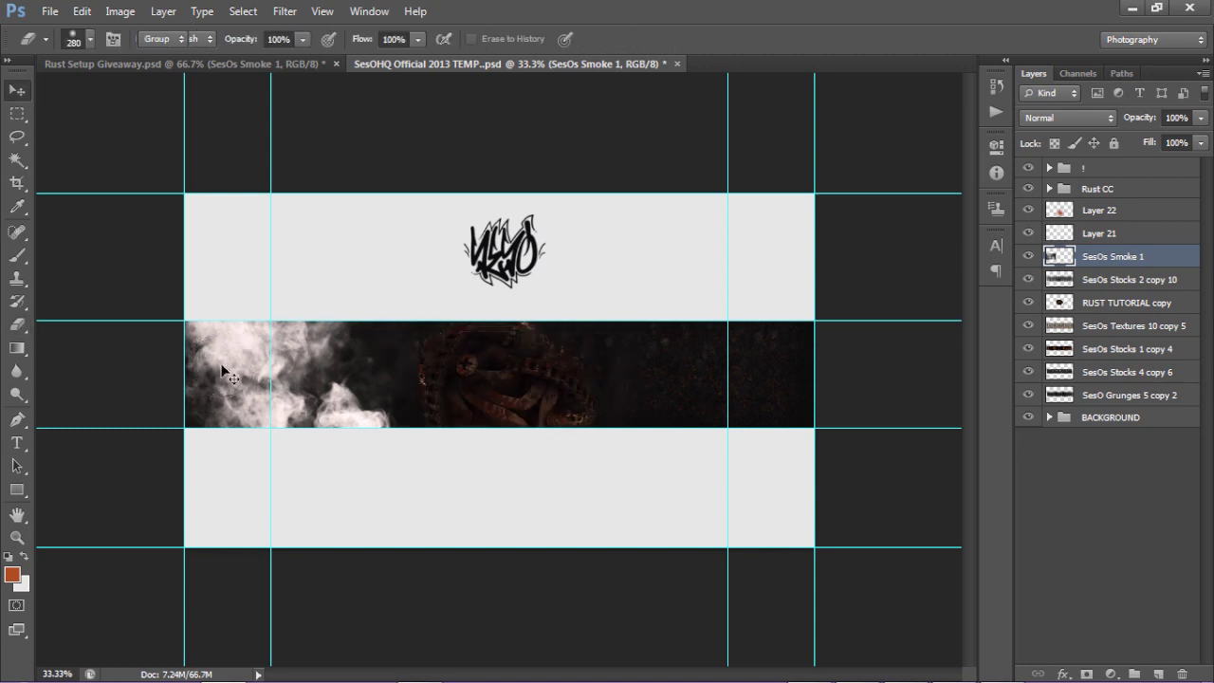
- Duplicate the SesOs Smoke 1 layer to the right along the strip and erase the copy's hard left edge softly
{"action": "left_click_drag", "start_coordinate": [239, 370], "coordinate": [424, 368], "text": "alt"}
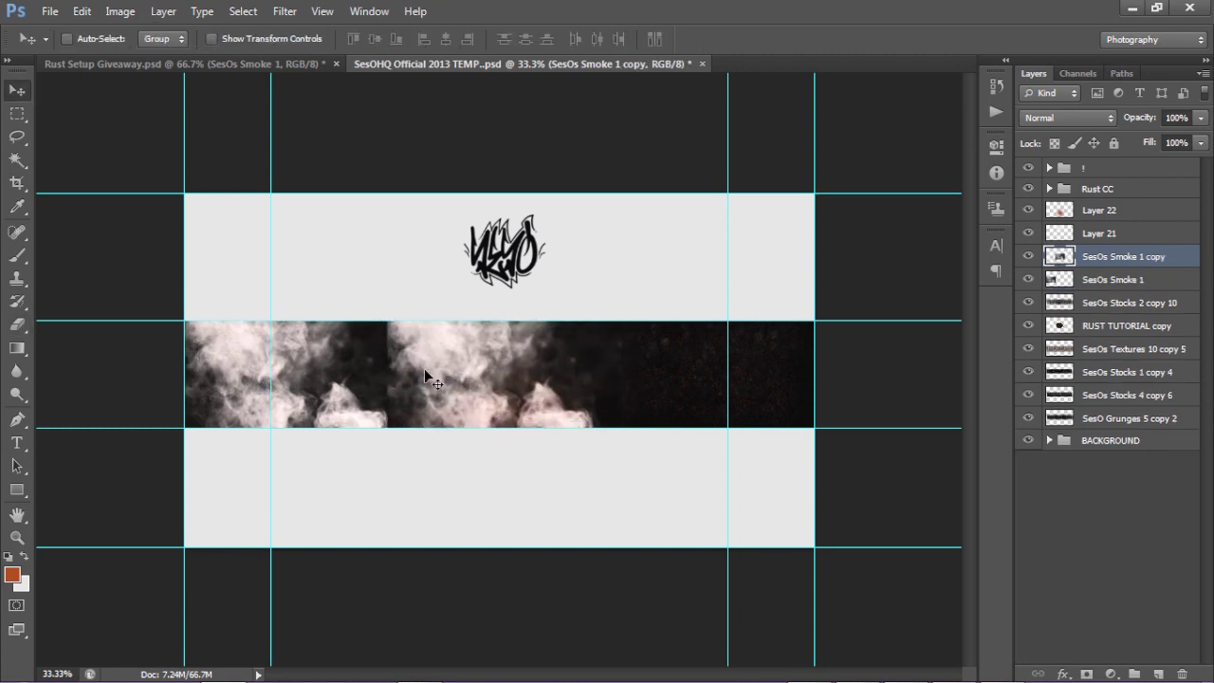
{"action": "key", "text": "e"}
{"action": "left_click_drag", "start_coordinate": [378, 331], "coordinate": [373, 434]}
{"action": "key", "text": "v"}
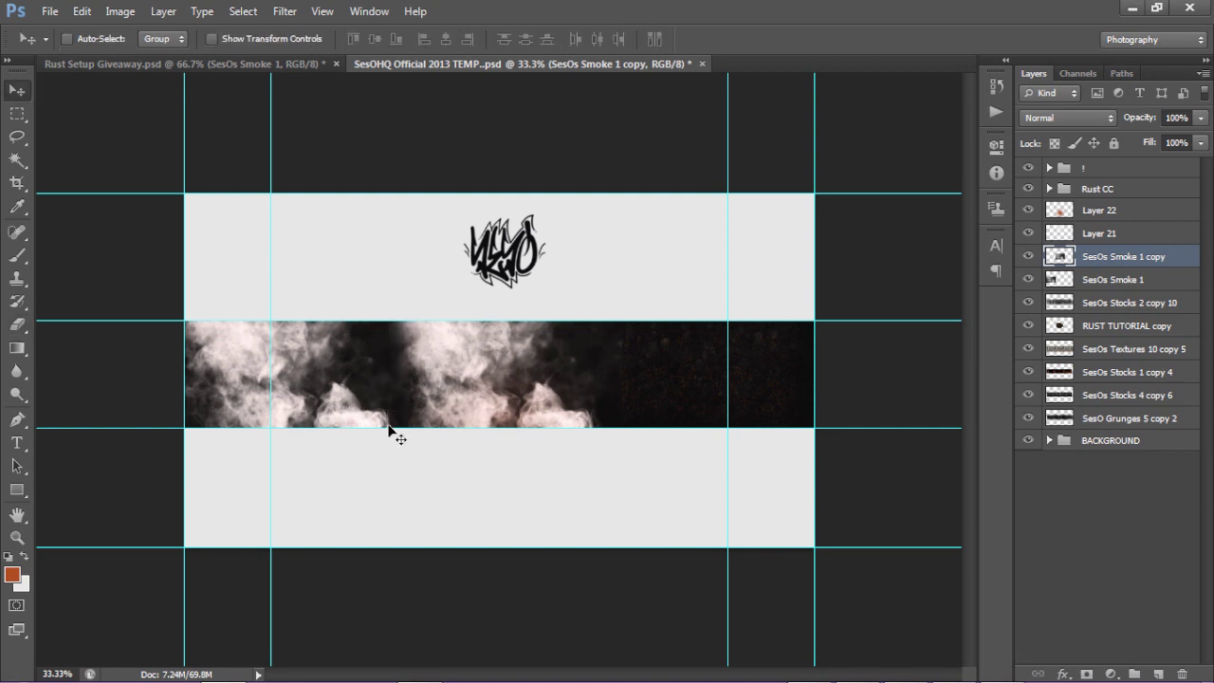
- Duplicate the softened smoke copy across the rest of the strip and merge all the SesOs Smoke 1 layers
{"action": "left_click_drag", "start_coordinate": [504, 408], "coordinate": [727, 389], "text": "alt"}
{"action": "left_click", "coordinate": [1102, 302], "text": "shift"}
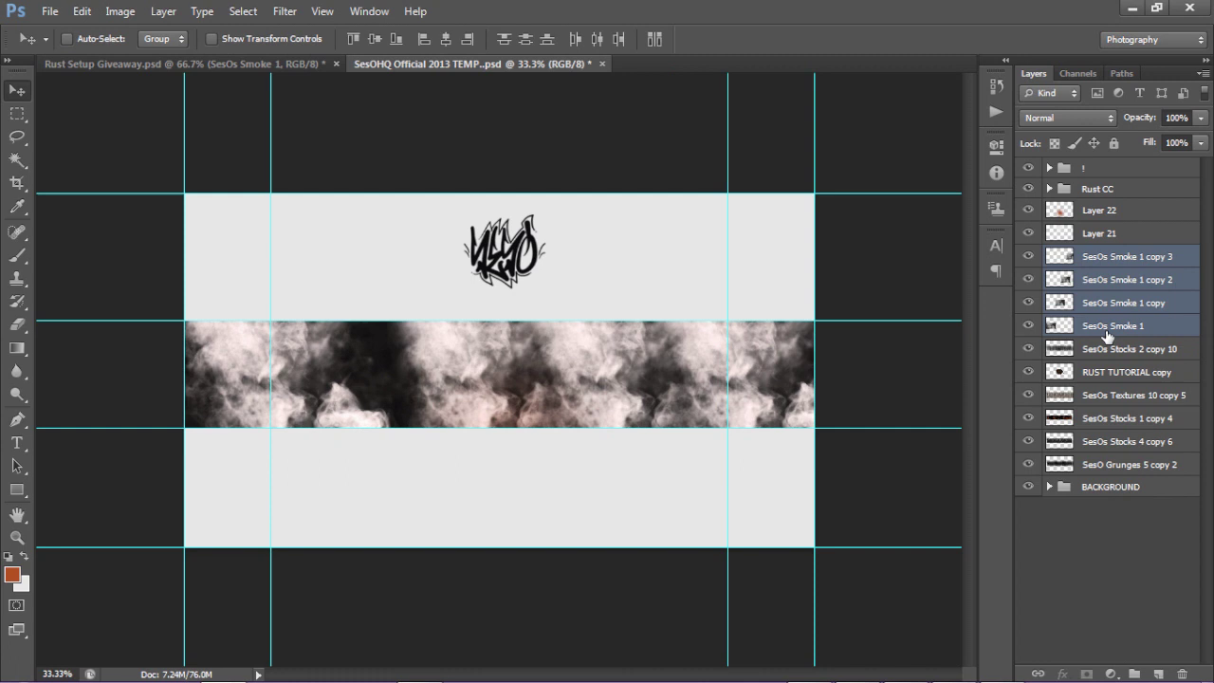
{"action": "key", "text": "ctrl+e"}
- Set the merged SesOs Smoke 1 layer to Screen blending at 8% opacity and 42% fill
{"action": "left_click", "coordinate": [1067, 117]}
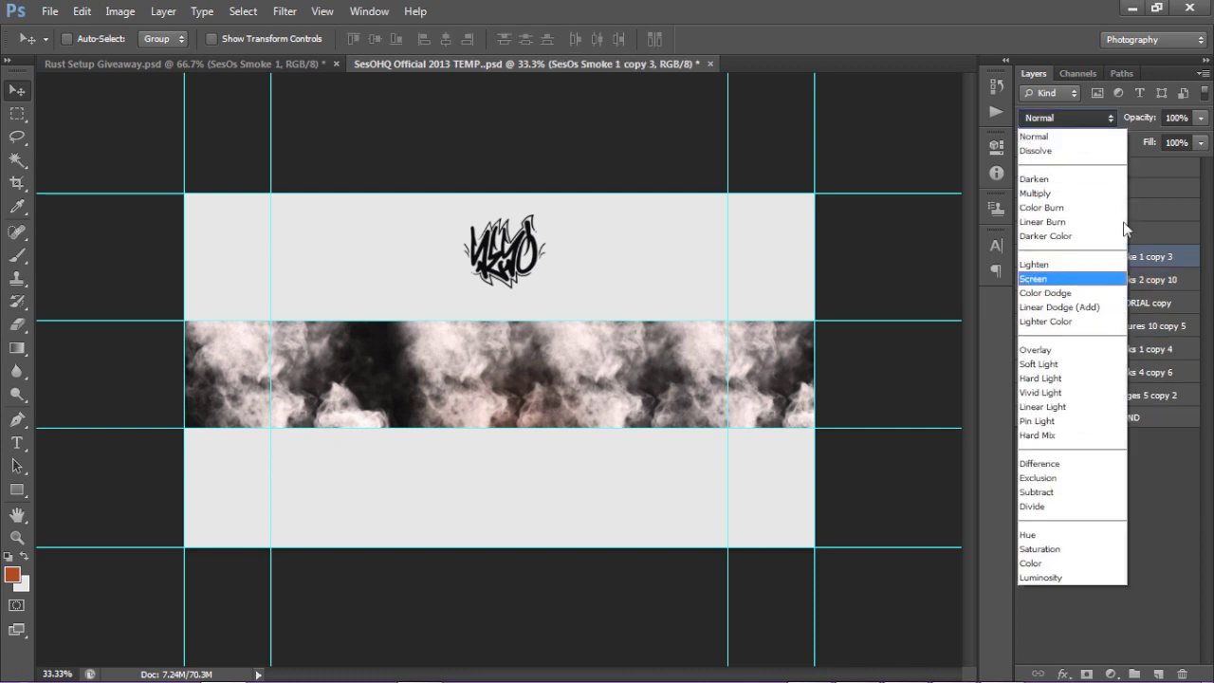
{"action": "left_click", "coordinate": [1052, 259]}
{"action": "left_click", "coordinate": [1201, 117]}
{"action": "left_click_drag", "start_coordinate": [1129, 143], "coordinate": [1116, 143]}
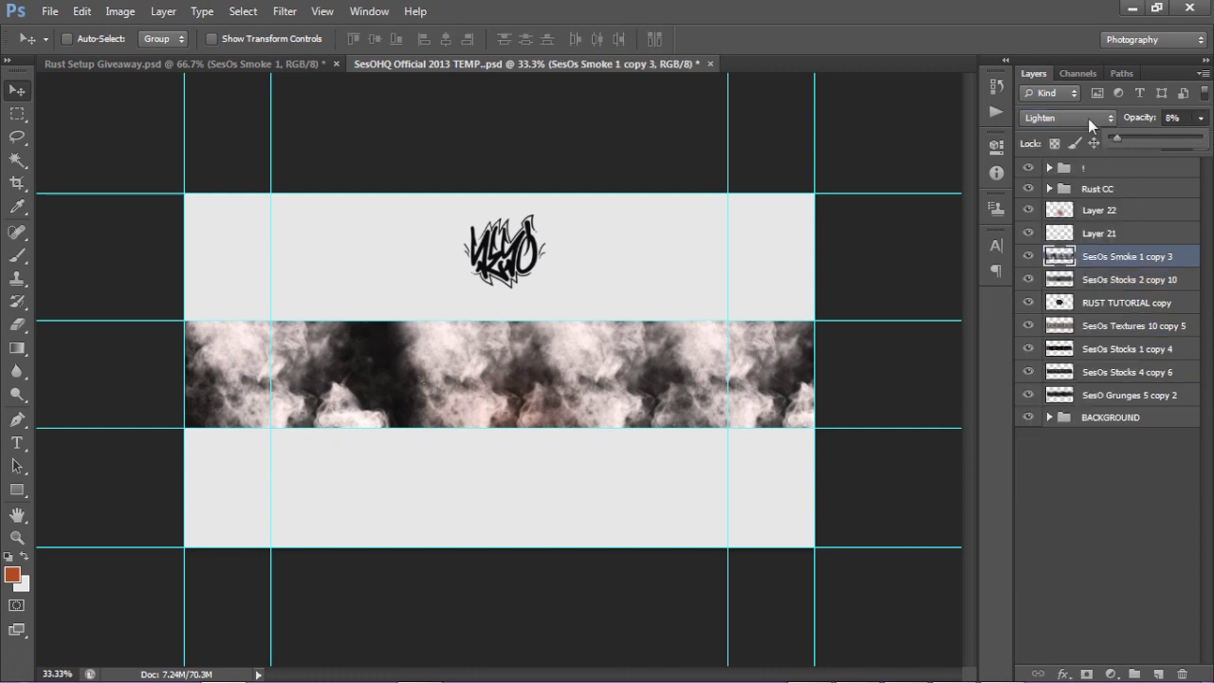
{"action": "left_click", "coordinate": [1088, 118]}
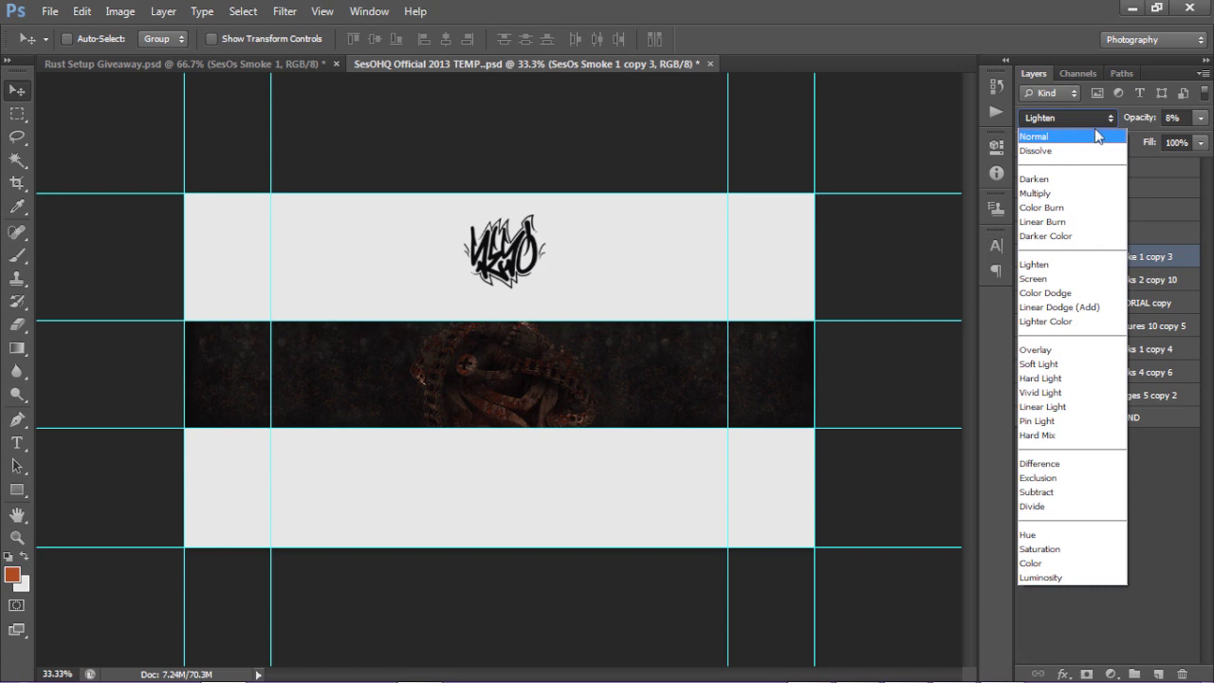
{"action": "left_click", "coordinate": [1054, 279]}
{"action": "left_click", "coordinate": [1201, 142]}
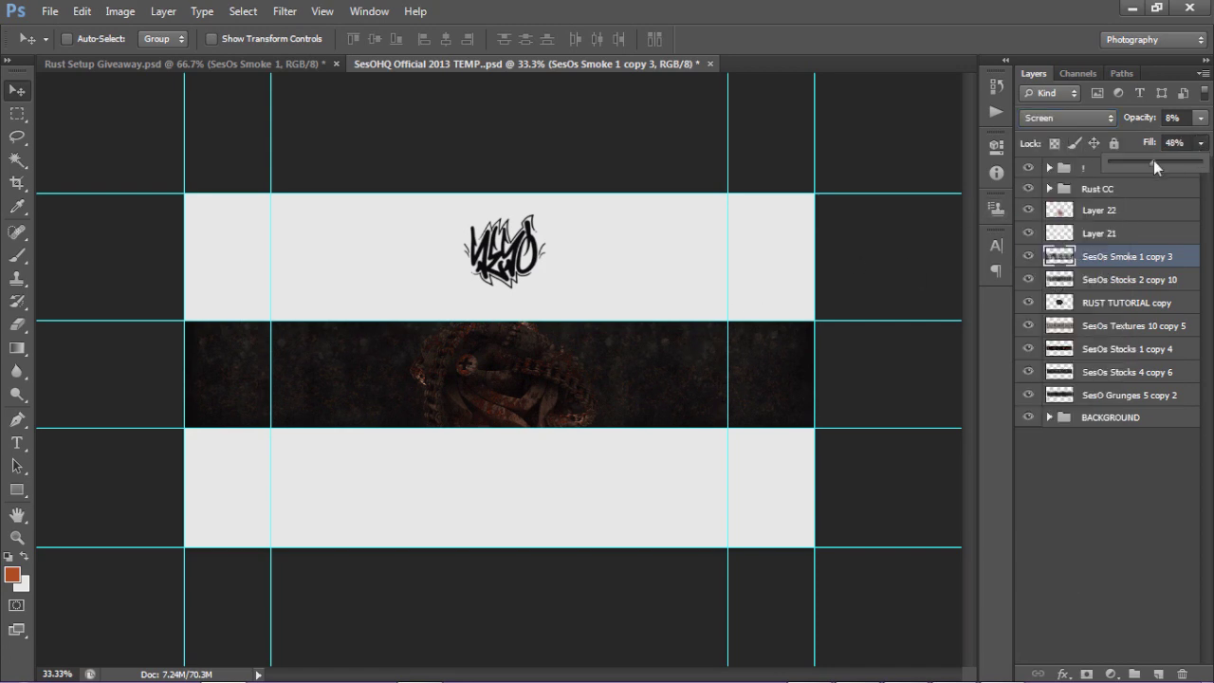
{"action": "left_click_drag", "start_coordinate": [1151, 163], "coordinate": [1148, 163]}
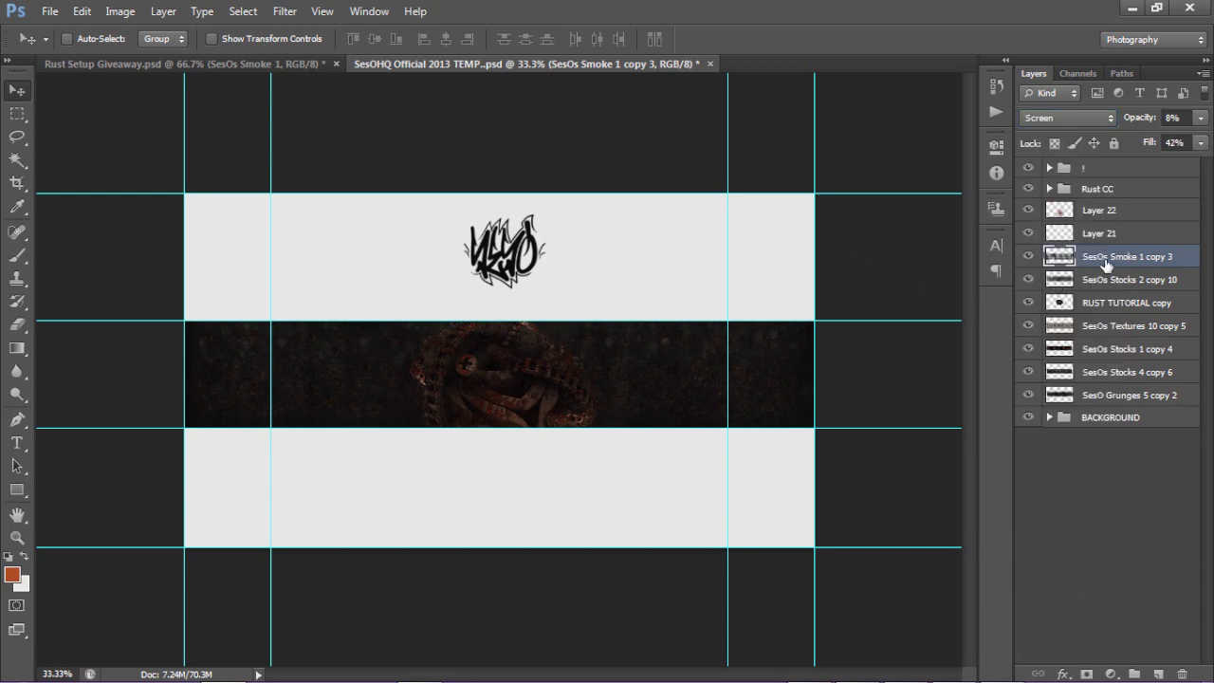
- Paint soft orange strokes along the strip's upper and lower edges on a new layer above Layer 22, using a 526 px brush
{"action": "left_click", "coordinate": [1105, 221]}
{"action": "left_click", "coordinate": [1158, 673]}
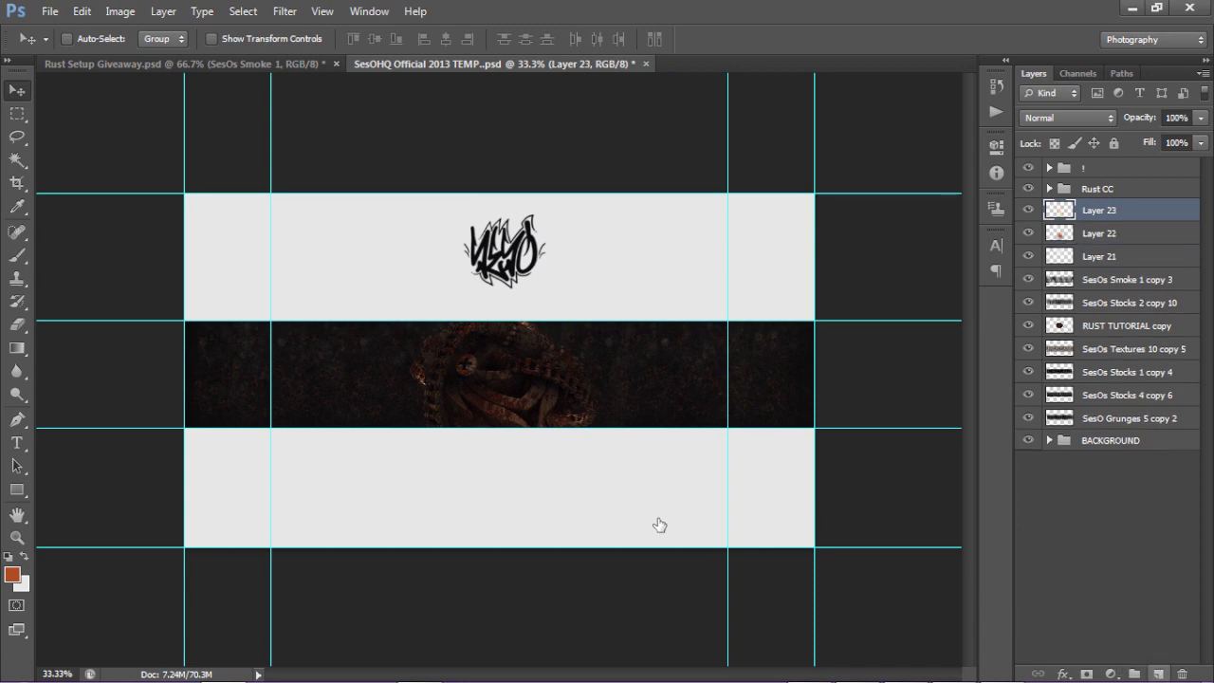
{"action": "key", "text": "b"}
{"action": "mouse_move", "coordinate": [356, 361]}
{"action": "right_mouse_down", "text": "alt"}
{"action": "mouse_move", "coordinate": [330, 360]}
{"action": "mouse_move", "coordinate": [242, 308]}
{"action": "right_mouse_up", "text": "alt"}
{"action": "mouse_move", "coordinate": [176, 311]}
{"action": "left_mouse_down"}
{"action": "mouse_move", "coordinate": [181, 279]}
{"action": "mouse_move", "coordinate": [921, 279]}
{"action": "mouse_move", "coordinate": [927, 293]}
{"action": "left_mouse_up"}
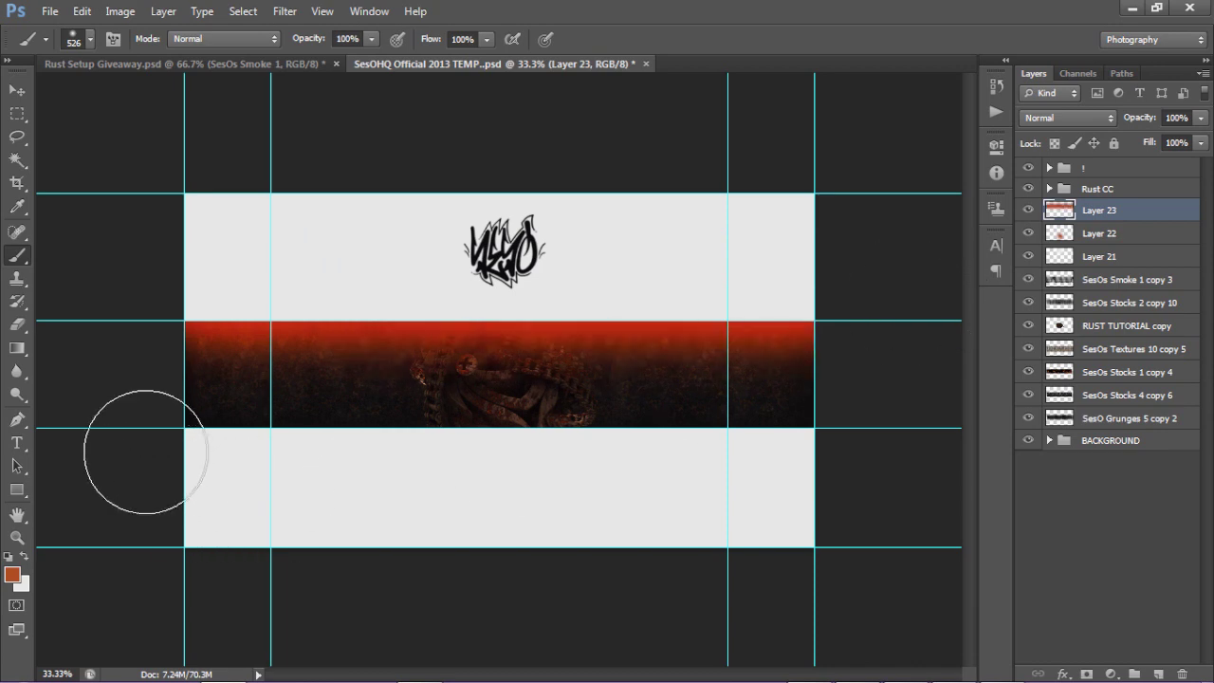
{"action": "mouse_move", "coordinate": [175, 465]}
{"action": "left_mouse_down"}
{"action": "mouse_move", "coordinate": [767, 496]}
{"action": "mouse_move", "coordinate": [959, 493]}
{"action": "left_mouse_up"}
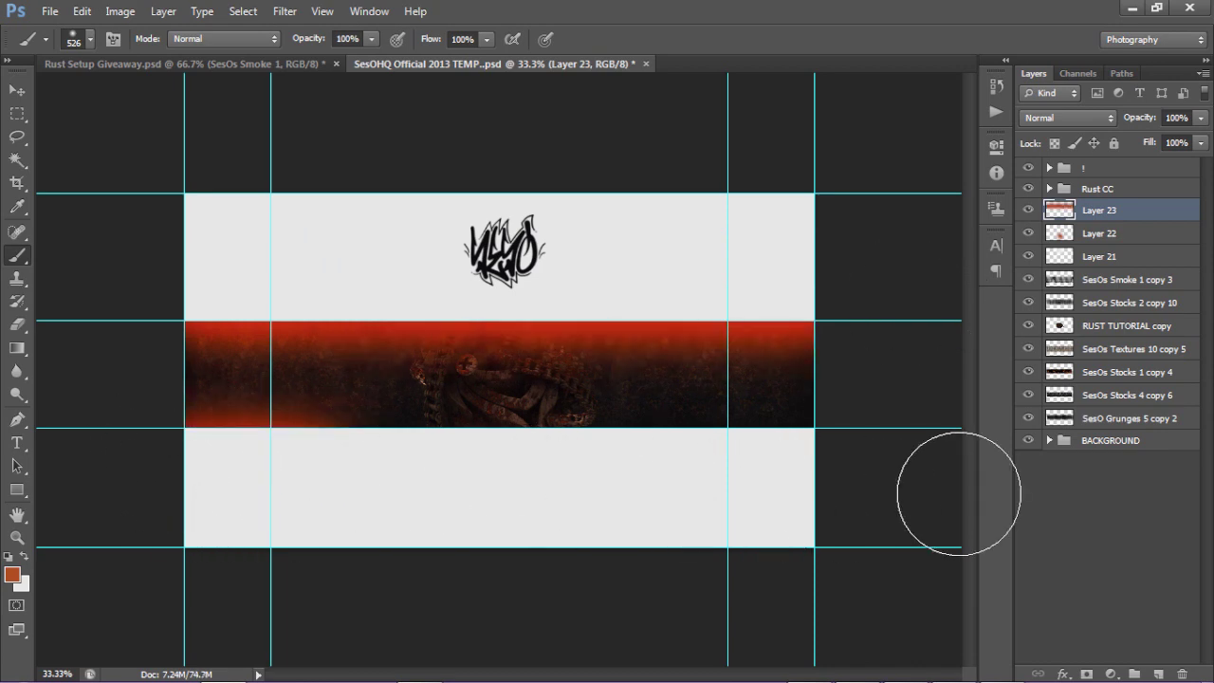
- Lower the opacity of the painted orange layer to 18% and compare the strip with the layer hidden and shown
{"action": "key", "text": "z"}
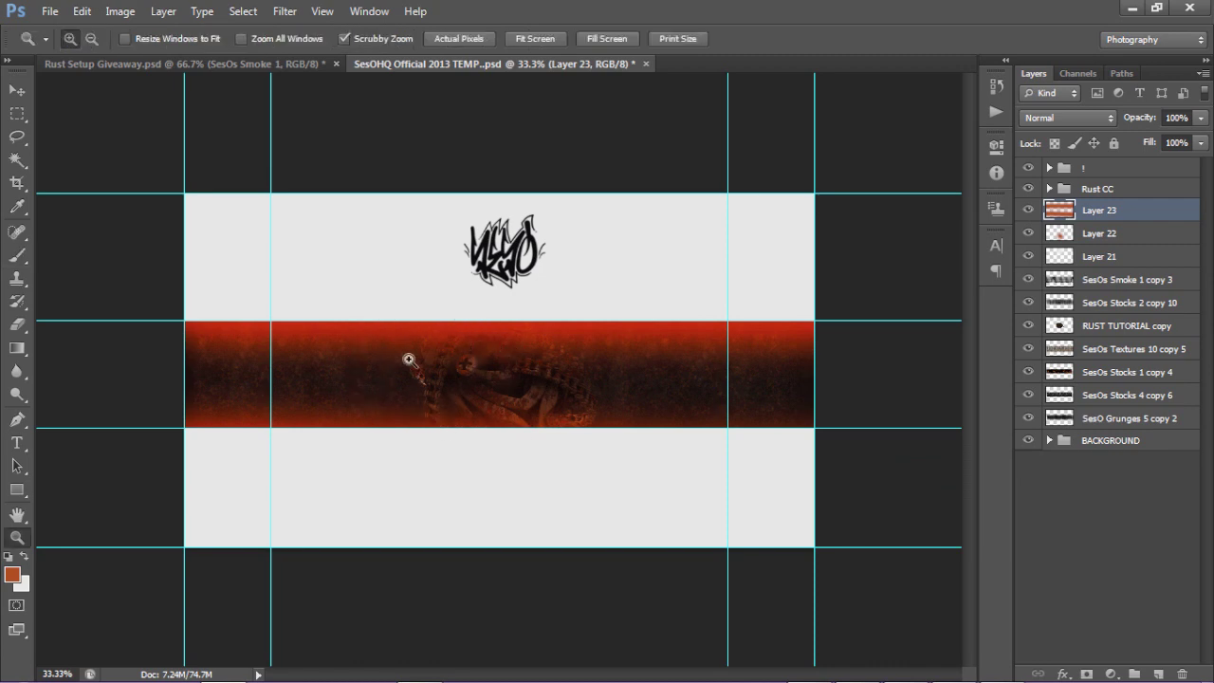
{"action": "left_click", "coordinate": [409, 360]}
{"action": "key", "text": "v"}
{"action": "left_click", "coordinate": [1202, 117]}
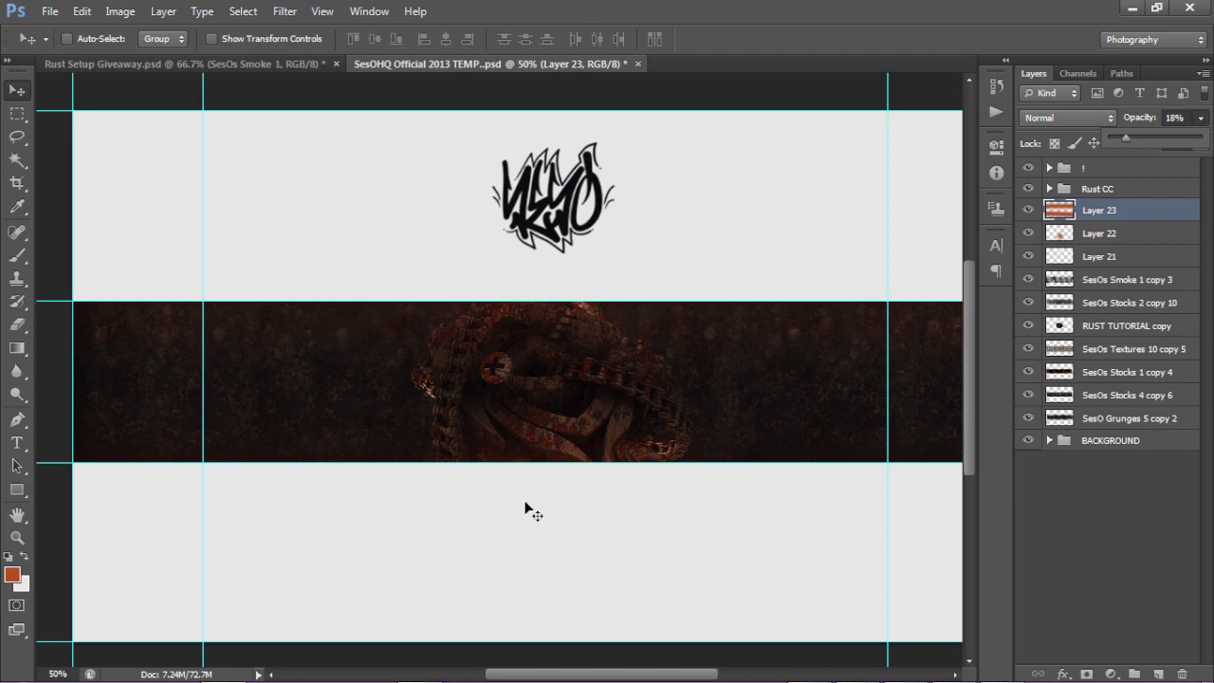
{"action": "left_click", "coordinate": [585, 675]}
{"action": "left_click_drag", "start_coordinate": [584, 675], "coordinate": [586, 674]}
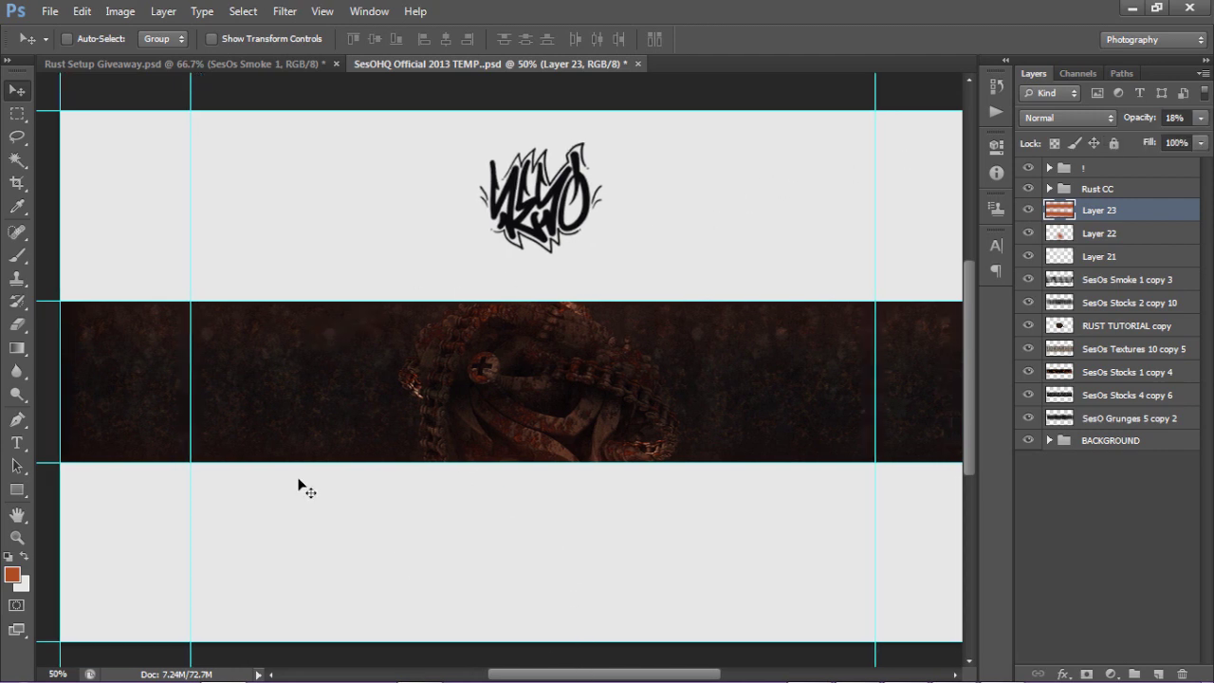
{"action": "left_click", "coordinate": [1028, 210]}
{"action": "left_click", "coordinate": [1028, 210]}
- Duplicate all layers from Layer 23 down to the BACKGROUND group and merge the duplicates into one layer
{"action": "left_click", "coordinate": [1076, 442], "text": "shift"}
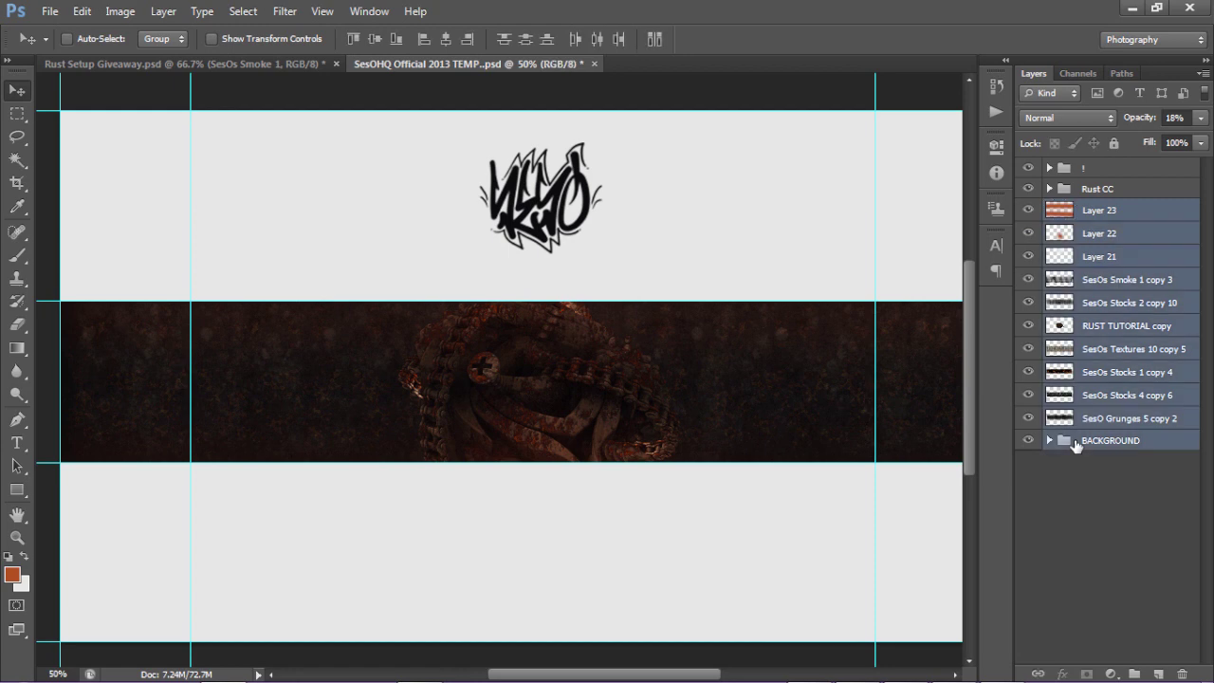
{"action": "key", "text": "ctrl+j"}
{"action": "key", "text": "ctrl+e"}
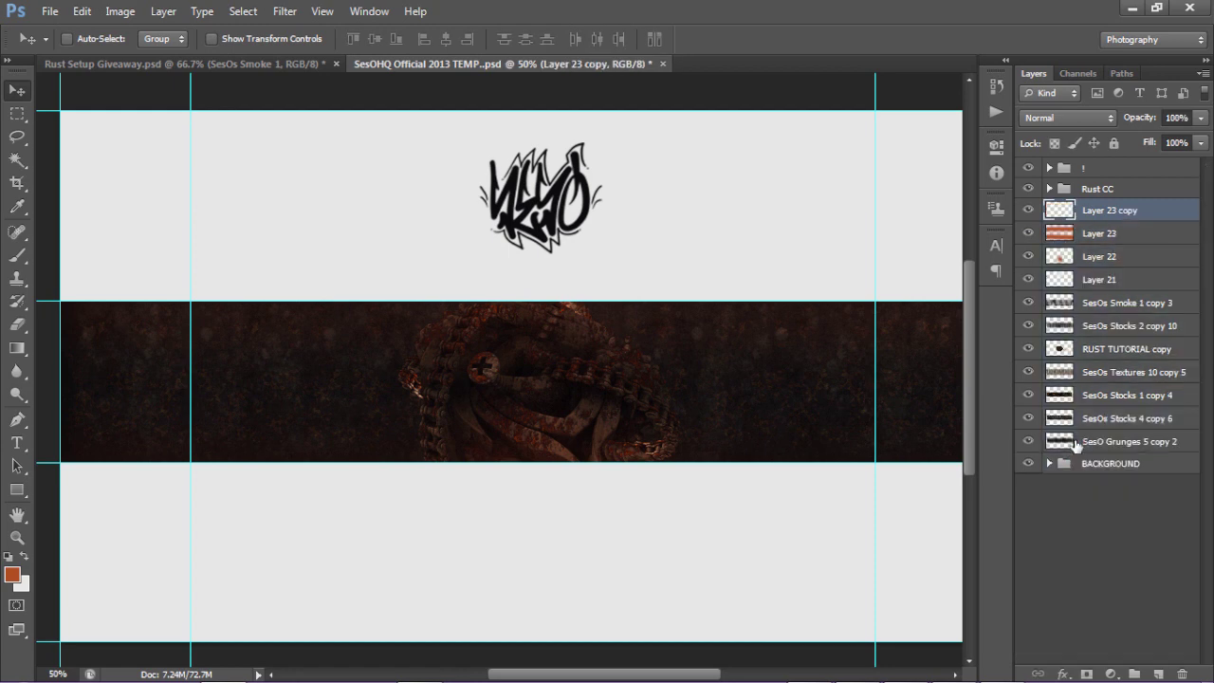
- Apply a Gaussian Blur with a 3.0 pixel radius to the merged copy and lower its opacity to about 28%
{"action": "left_click", "coordinate": [285, 11]}
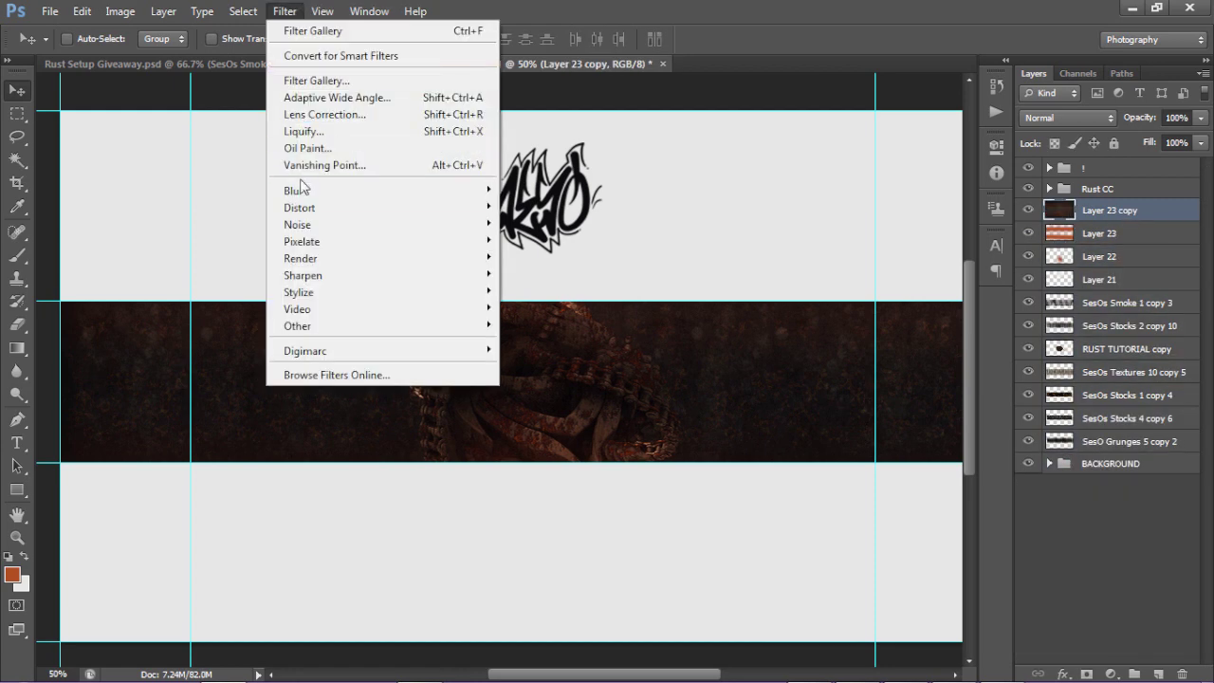
{"action": "left_click", "coordinate": [548, 316]}
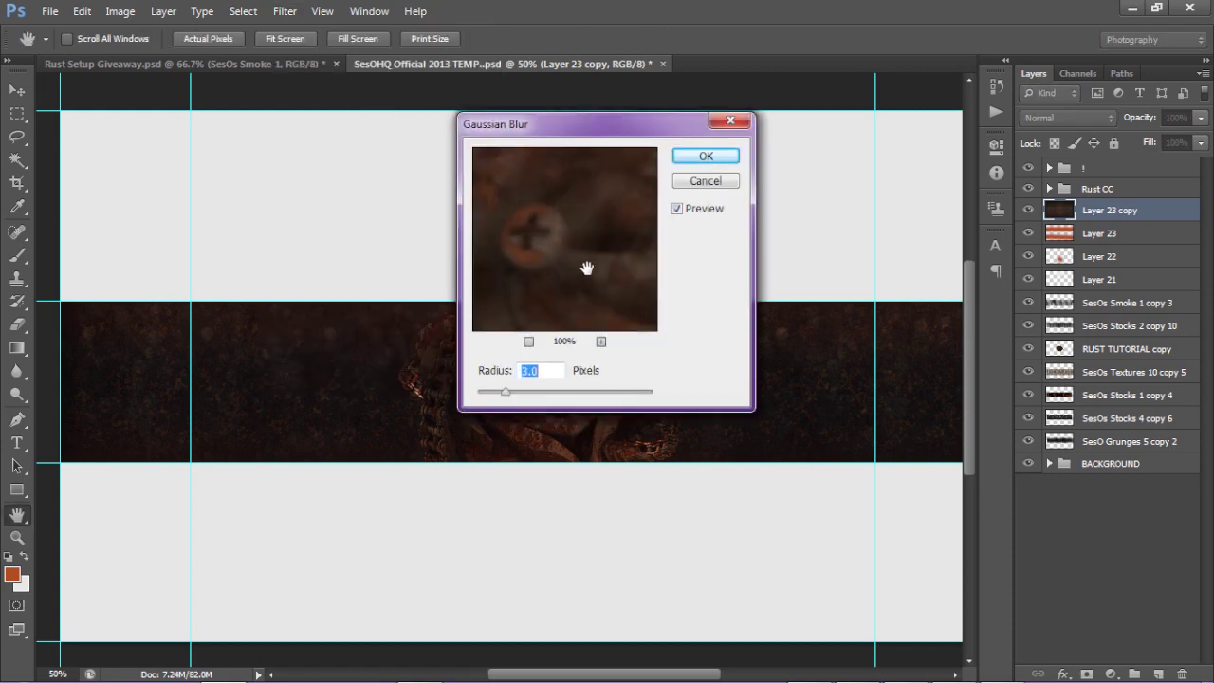
{"action": "left_click", "coordinate": [707, 157]}
{"action": "left_click", "coordinate": [1201, 118]}
{"action": "left_click_drag", "start_coordinate": [1199, 138], "coordinate": [1154, 140]}
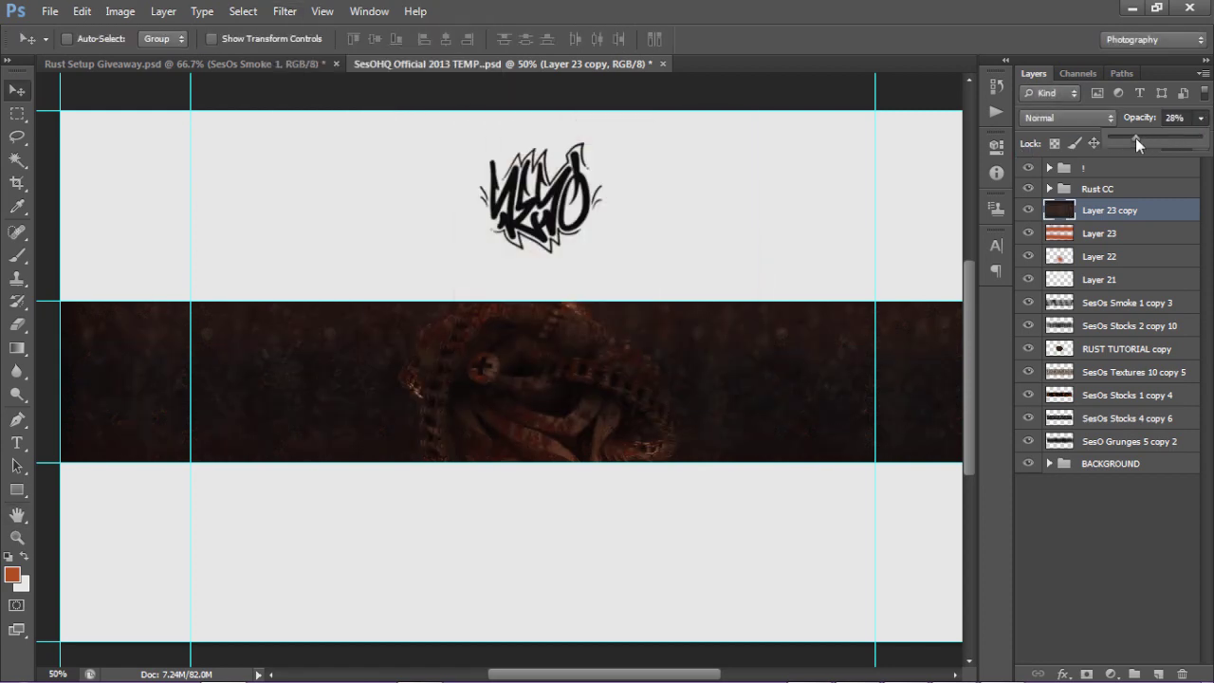
- Make a second merged duplicate of Layer 23 through the BACKGROUND group, placed beneath the Gaussian-blurred copy
{"action": "left_click", "coordinate": [1097, 234]}
{"action": "left_click", "coordinate": [1096, 470], "text": "shift"}
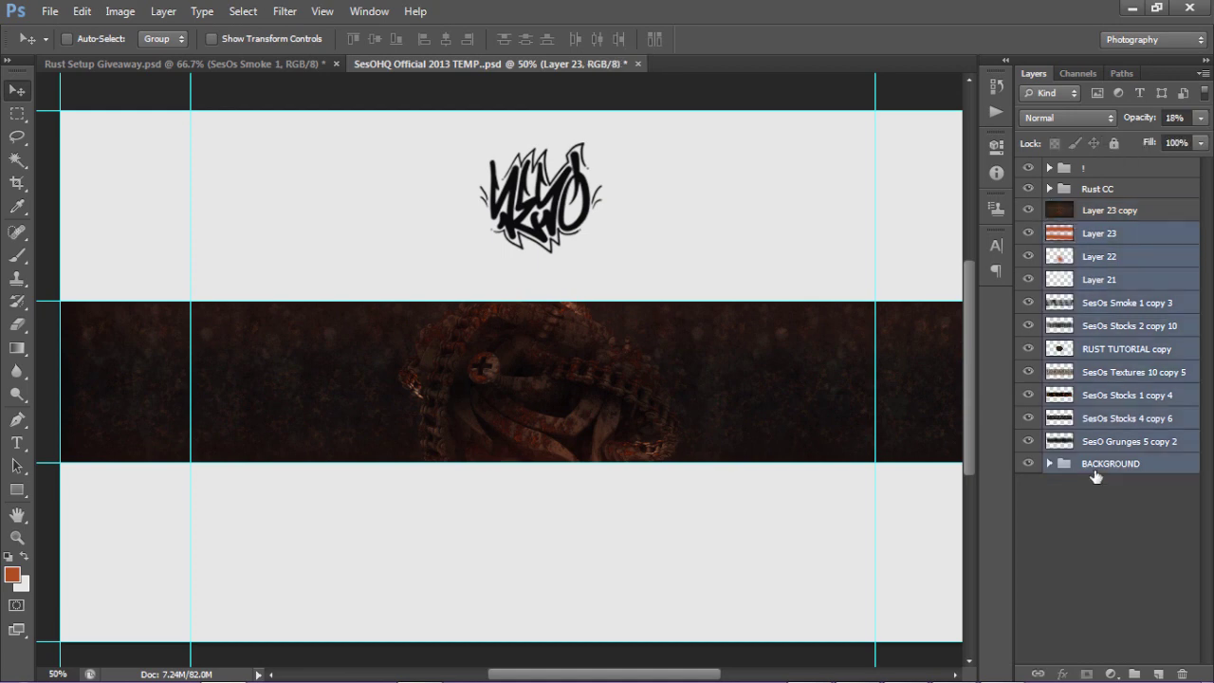
{"action": "key", "text": "ctrl+j"}
{"action": "key", "text": "ctrl+e"}
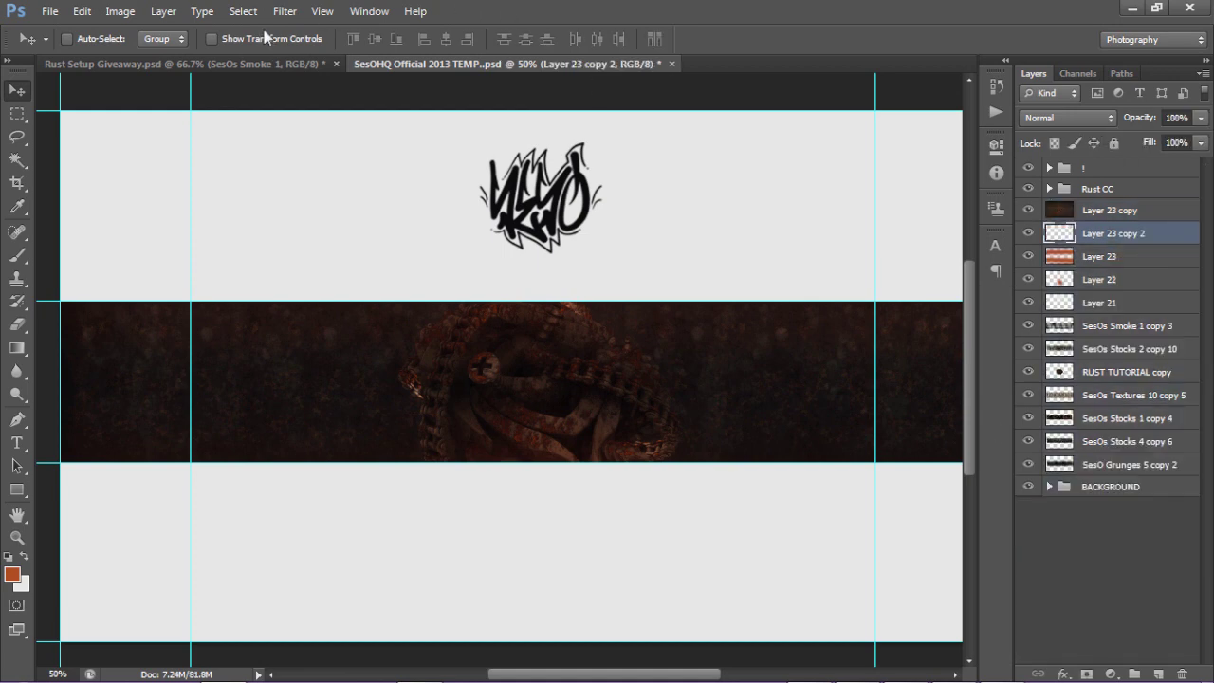
- Apply a Lens Blur to Layer 23 copy 2 with a Triangle (3) iris, radius 7 and rotation 229
{"action": "left_click", "coordinate": [282, 13]}
{"action": "mouse_move", "coordinate": [311, 193]}
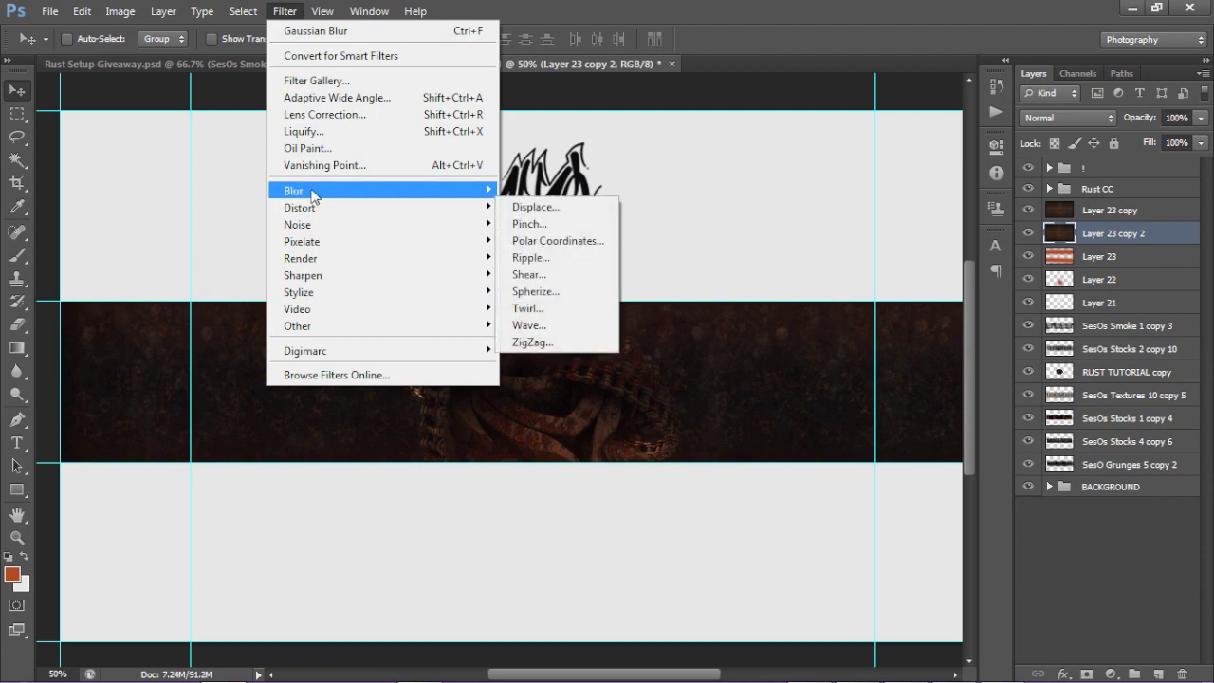
{"action": "left_click", "coordinate": [538, 331]}
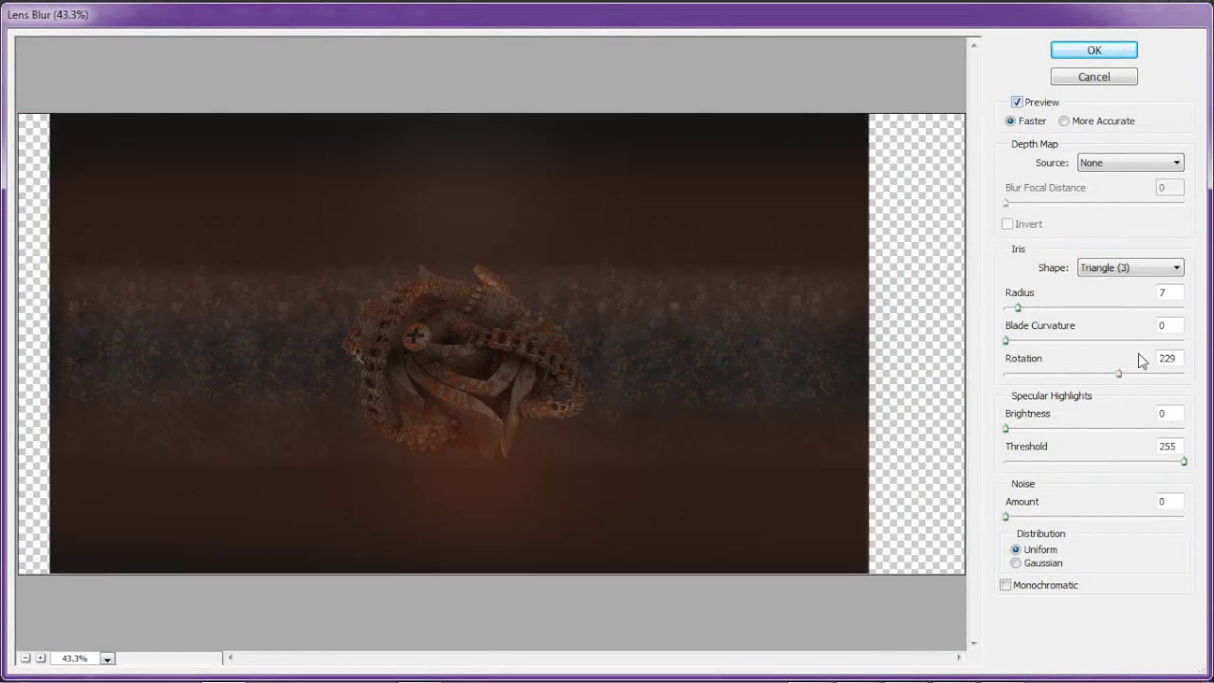
{"action": "left_click", "coordinate": [1094, 50]}
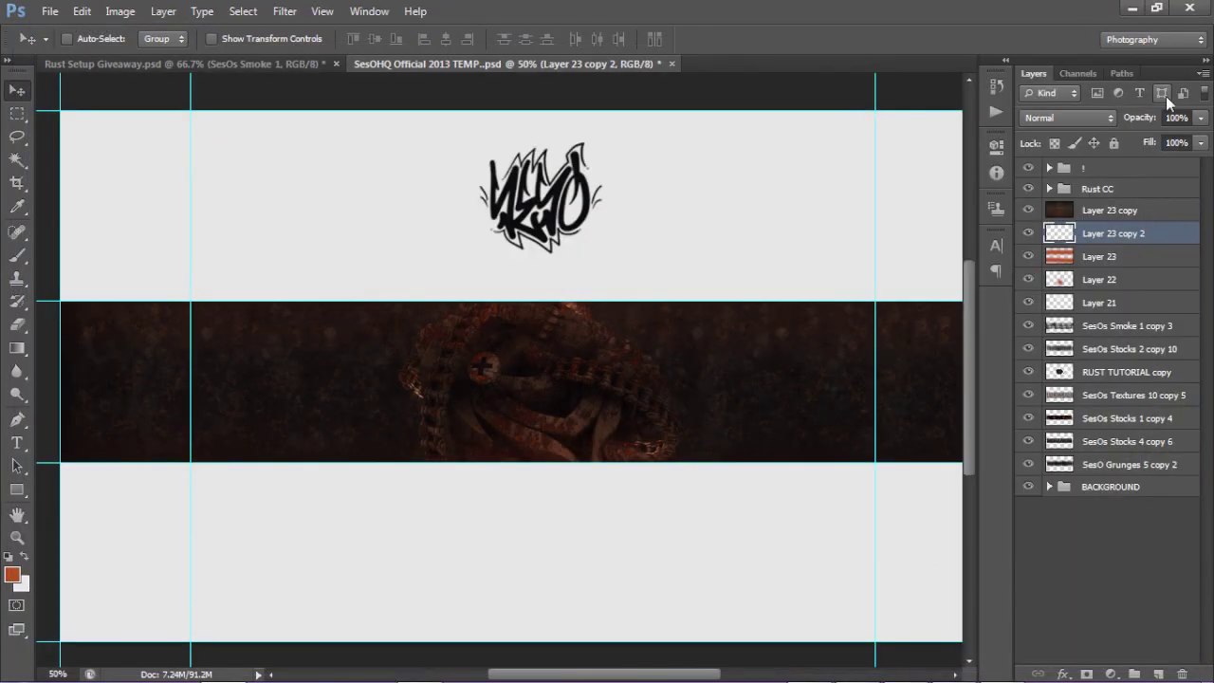
- Lower Layer 23 copy 2 to 36% opacity and erase its areas on both sides of the emblem with a 280-pixel eraser
{"action": "left_click", "coordinate": [1200, 118]}
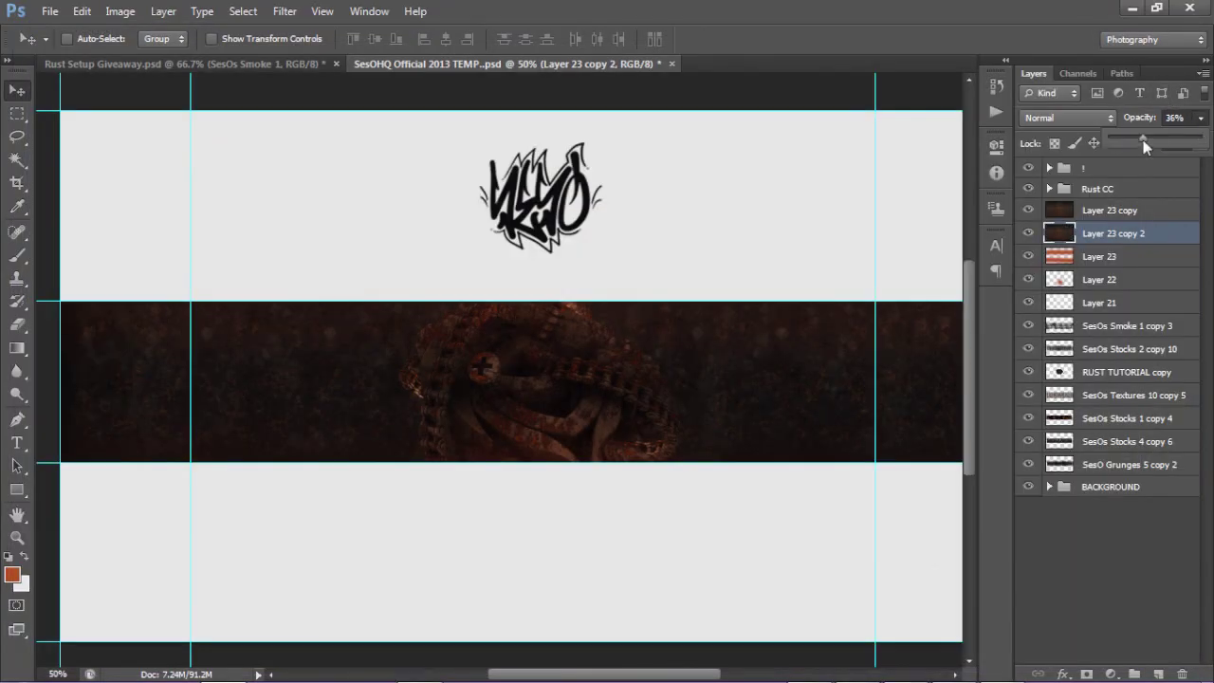
{"action": "key", "text": "e"}
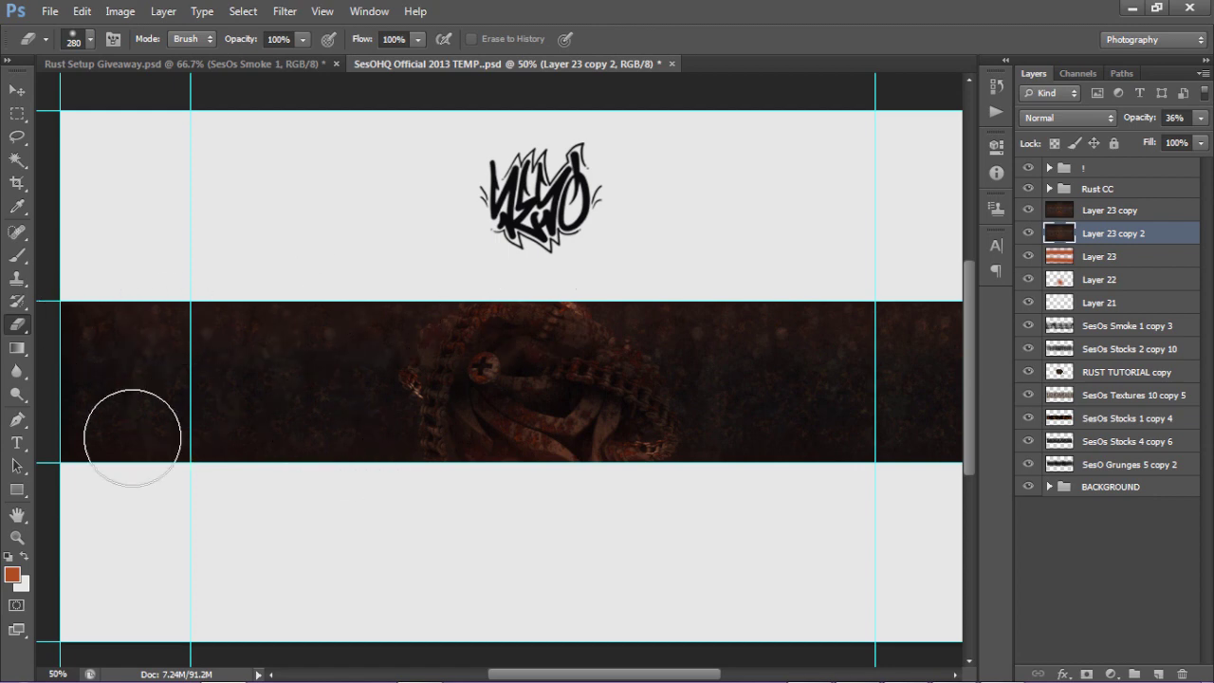
{"action": "mouse_move", "coordinate": [732, 377]}
{"action": "left_mouse_down"}
{"action": "mouse_move", "coordinate": [956, 463]}
{"action": "mouse_move", "coordinate": [794, 466]}
{"action": "mouse_move", "coordinate": [909, 334]}
{"action": "left_mouse_up"}
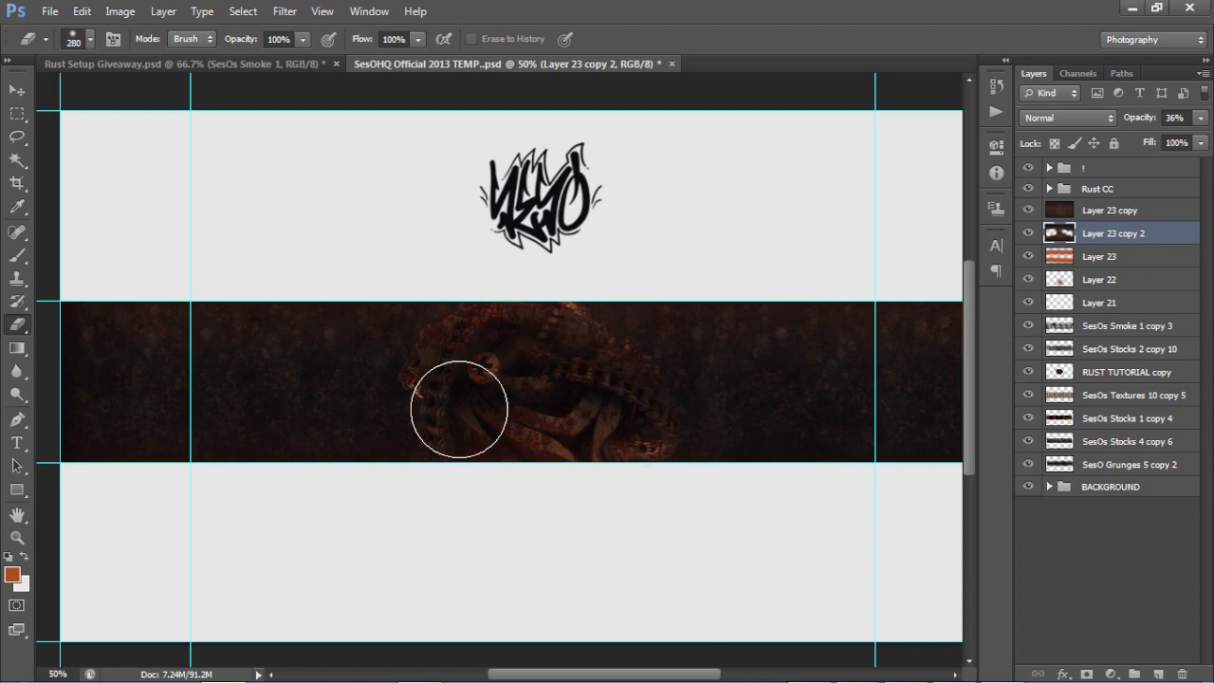
- Reduce the opacity of the partly erased Layer 23 copy 2 to 11% and inspect the banner up close
{"action": "left_click", "coordinate": [1200, 118]}
{"action": "left_click_drag", "start_coordinate": [1120, 135], "coordinate": [1124, 135]}
{"action": "key", "text": "z"}
{"action": "left_click", "coordinate": [547, 384]}
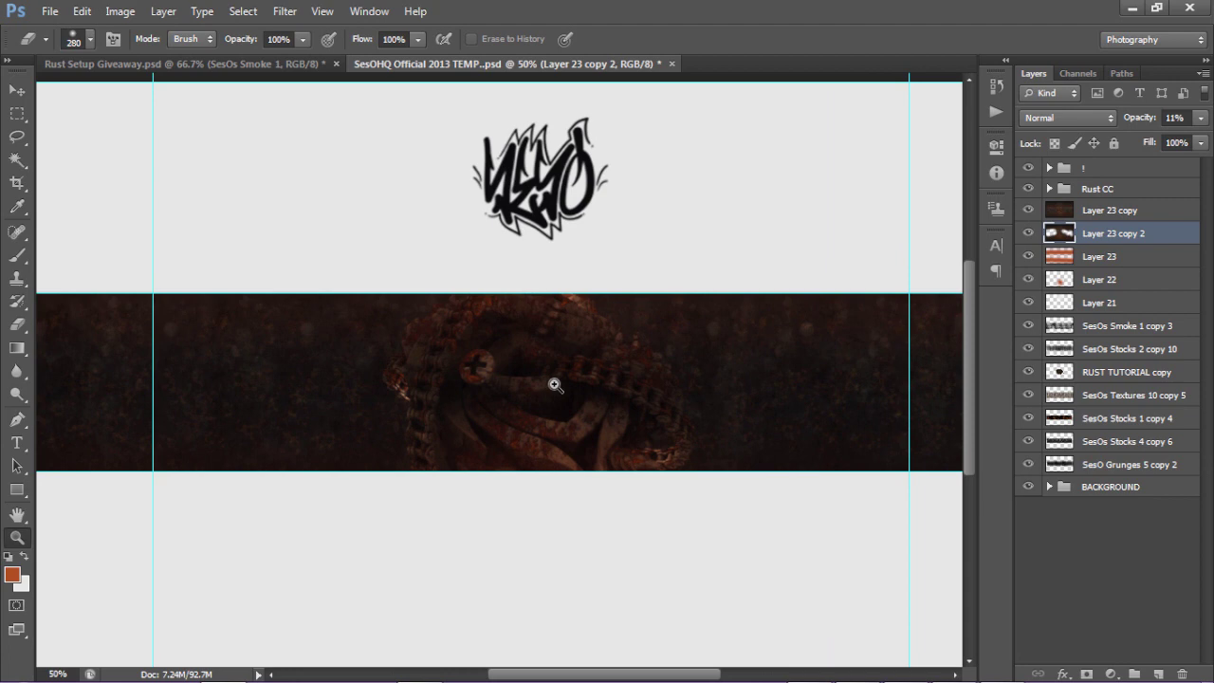
{"action": "left_click", "coordinate": [555, 384]}
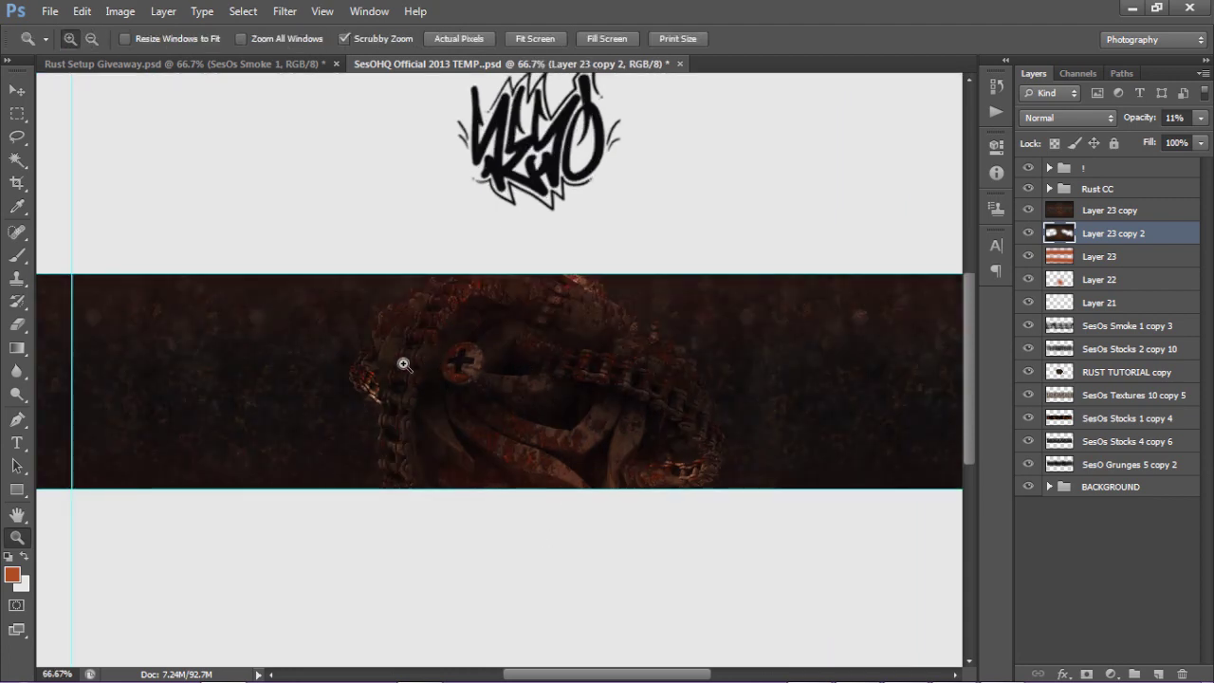
{"action": "left_click_drag", "start_coordinate": [527, 675], "coordinate": [534, 674]}
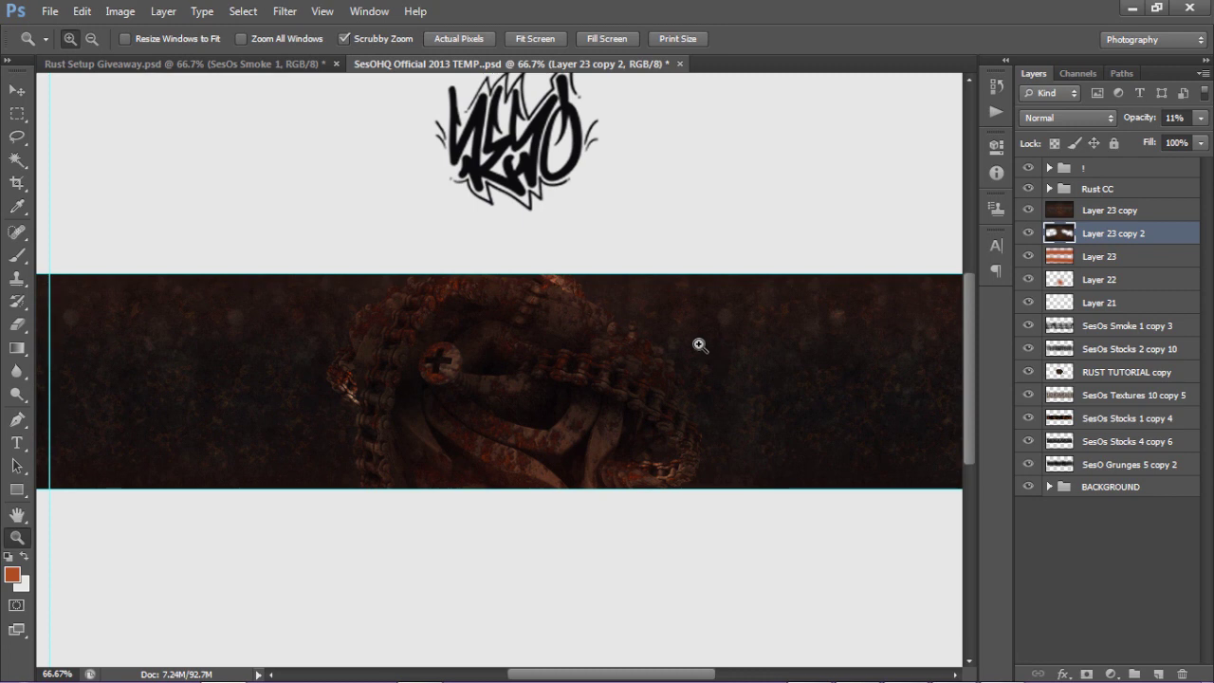
- Collapse the Rust Style Stocks group in Rust Setup Giveaway.psd and return to the SesOHQ Official 2013 banner document
{"action": "left_click", "coordinate": [285, 64]}
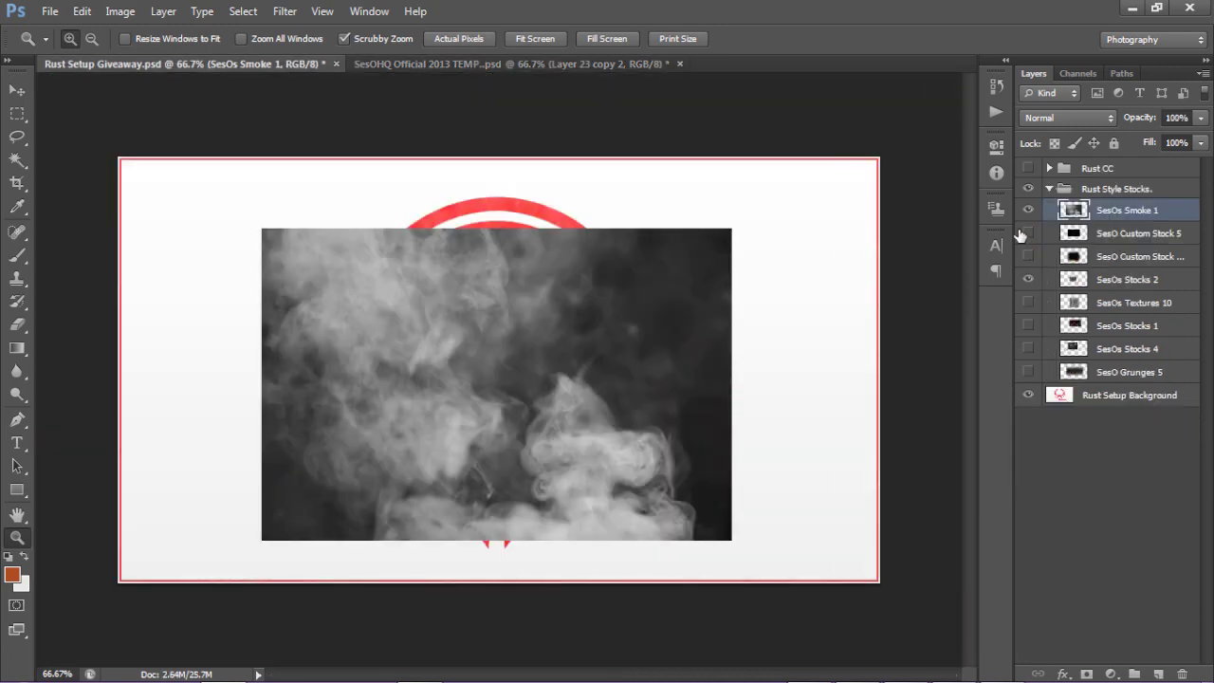
{"action": "left_click", "coordinate": [1049, 189]}
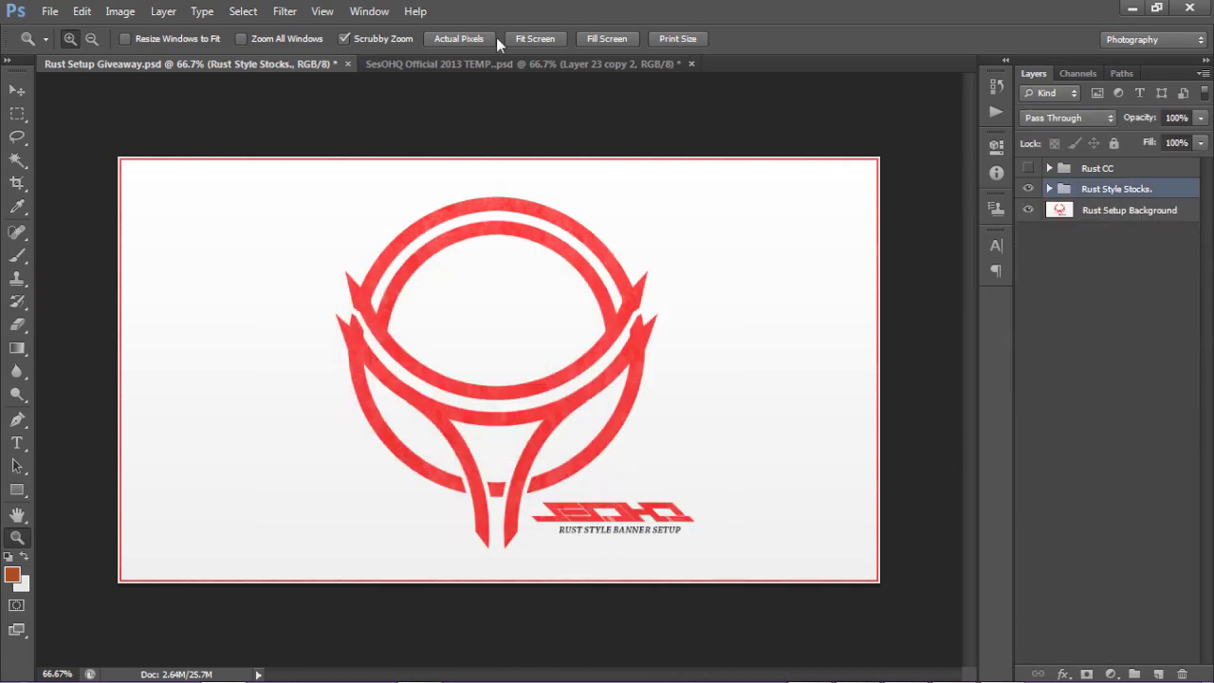
{"action": "left_click", "coordinate": [485, 63]}
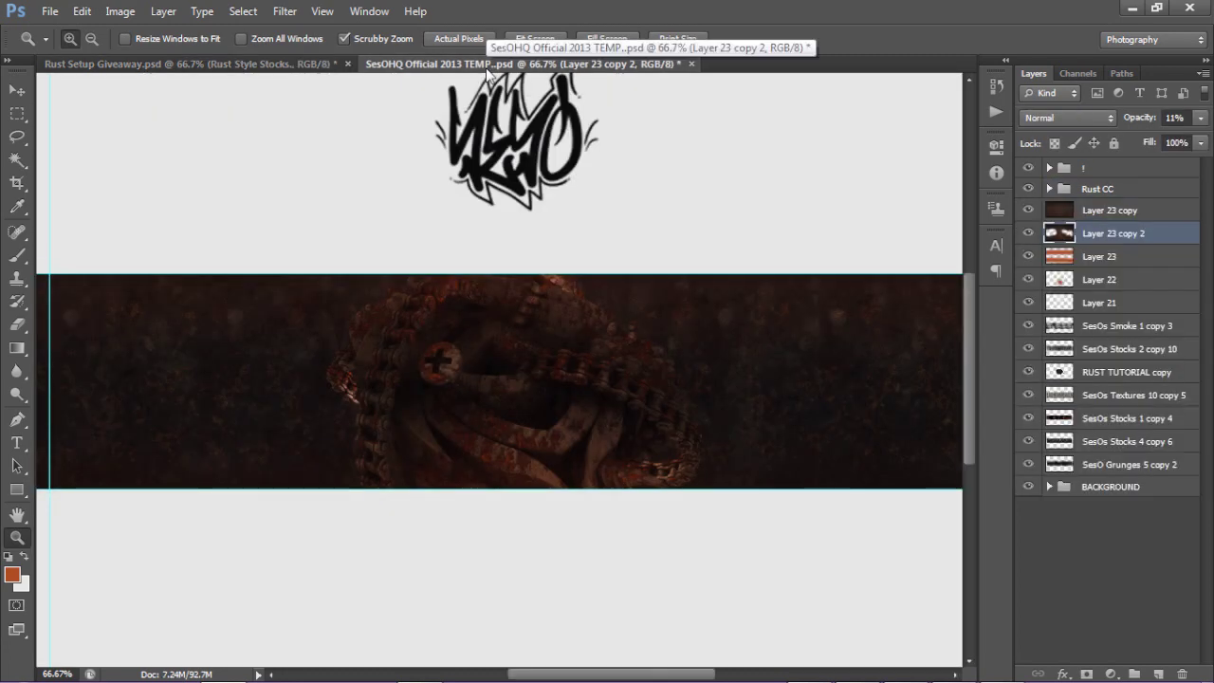